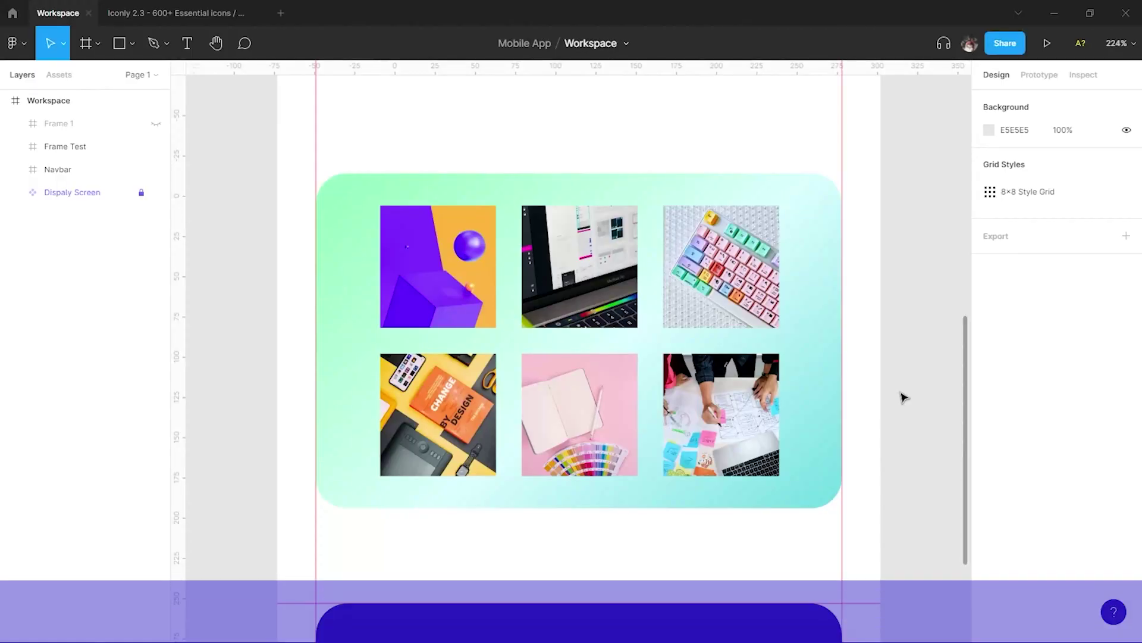
# Select the six-image Frame Test frame so its frame properties appear.
pyautogui.click(554, 290)
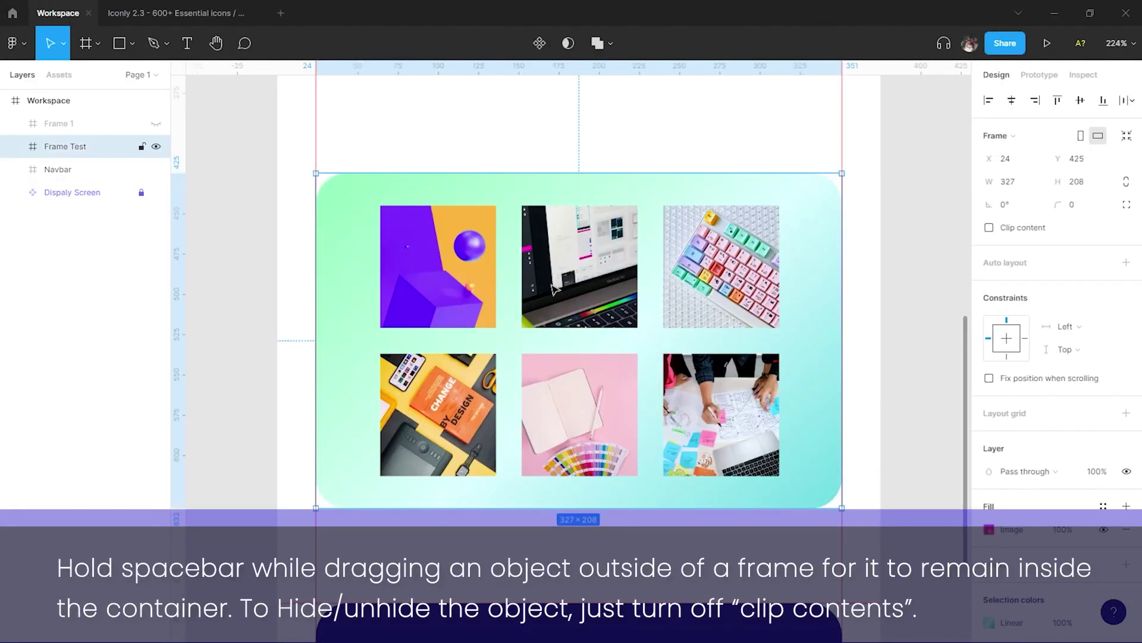
# Expand Frame Test, move the purple cube image above the frame, then undo the move.
pyautogui.moveTo(65, 147)
pyautogui.click(17, 145)
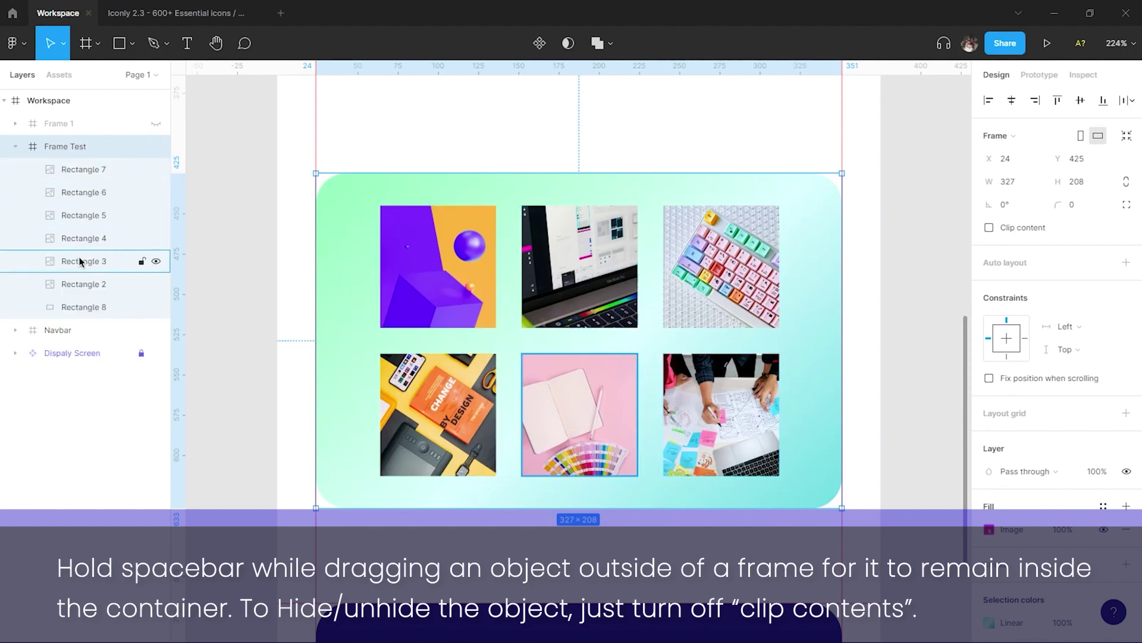
pyautogui.click(439, 309)
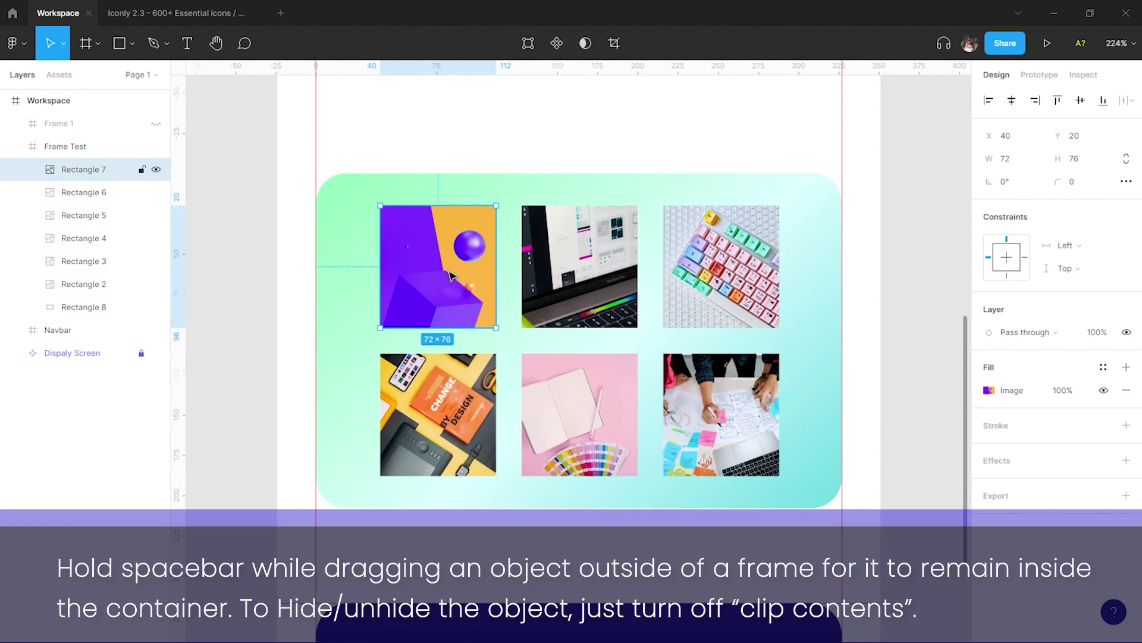
pyautogui.moveTo(451, 275); pyautogui.dragTo(455, 107)
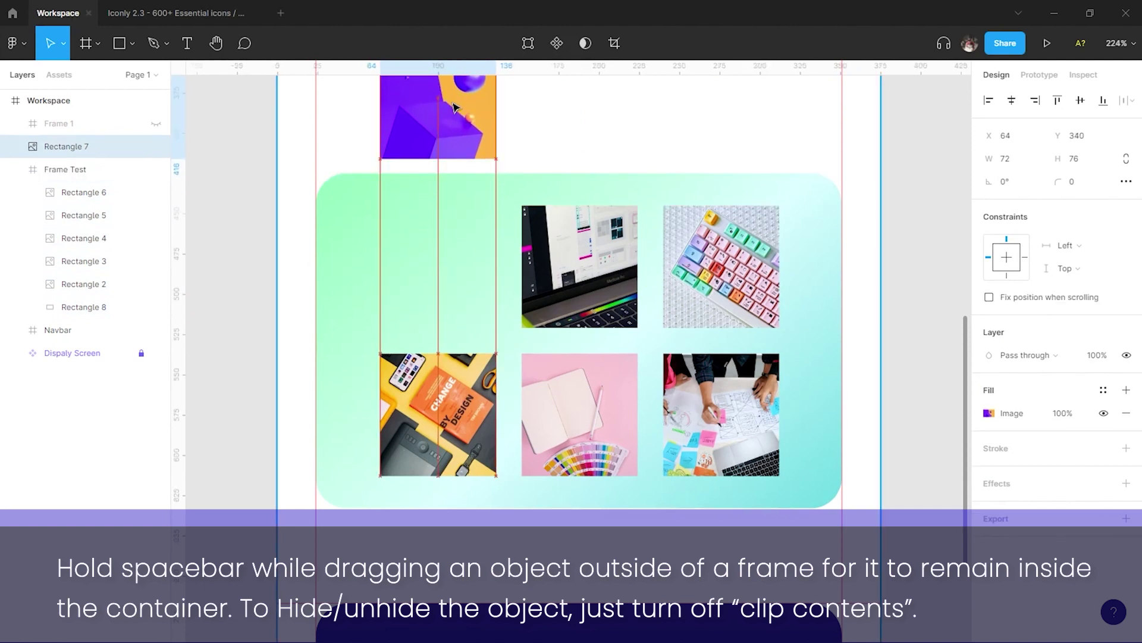
pyautogui.scroll(2, 470, 192)
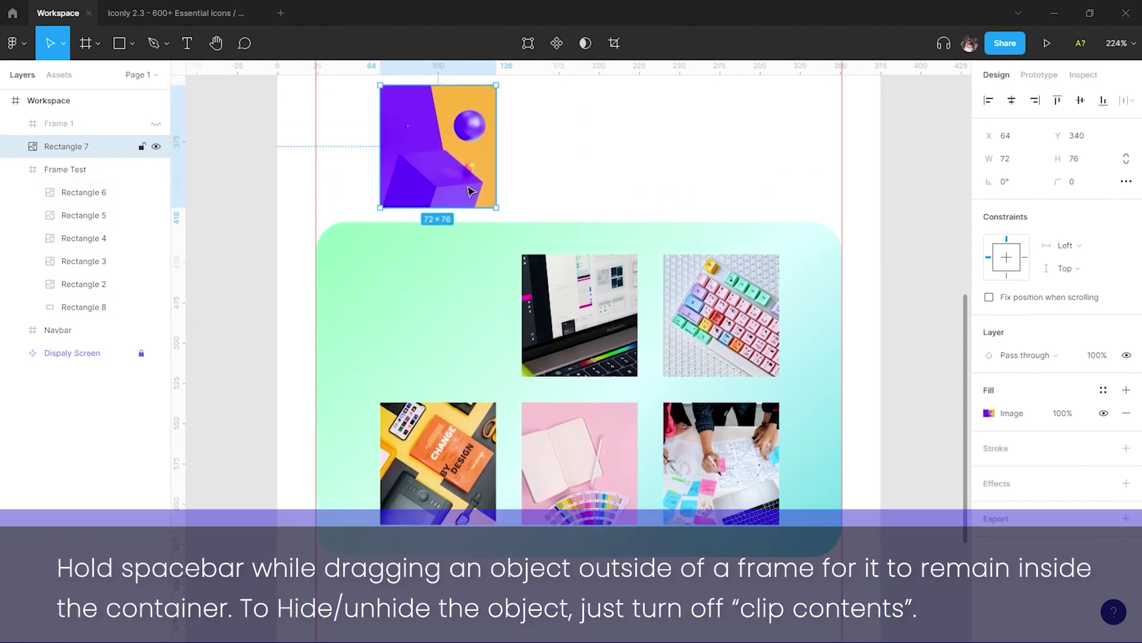
pyautogui.scroll(2, 470, 192)
pyautogui.moveTo(65, 169)
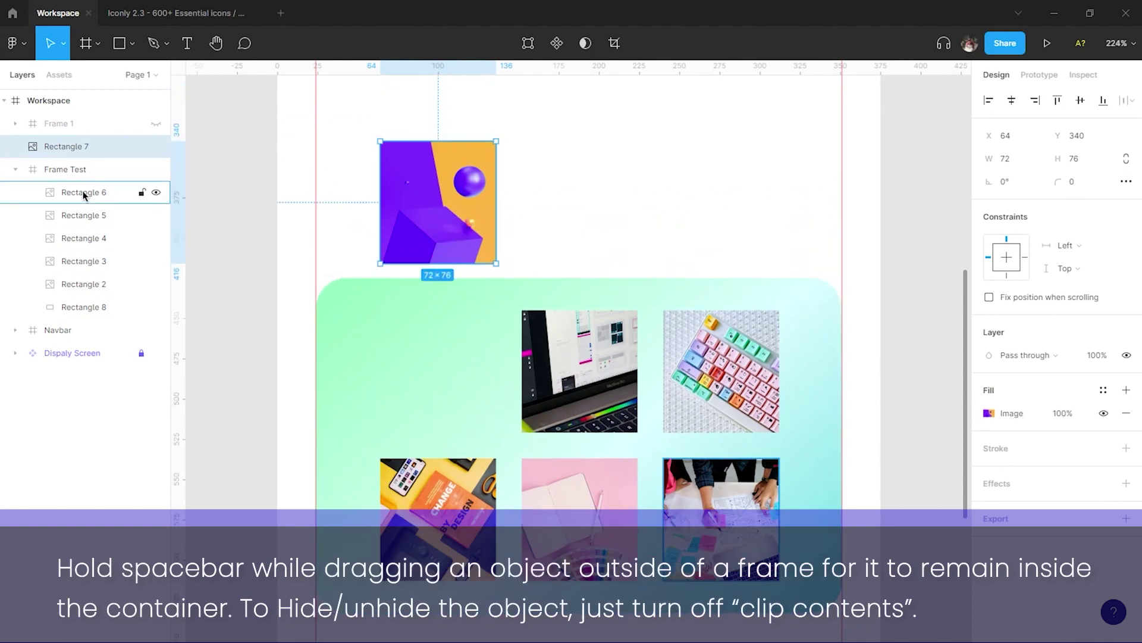
pyautogui.click(81, 179)
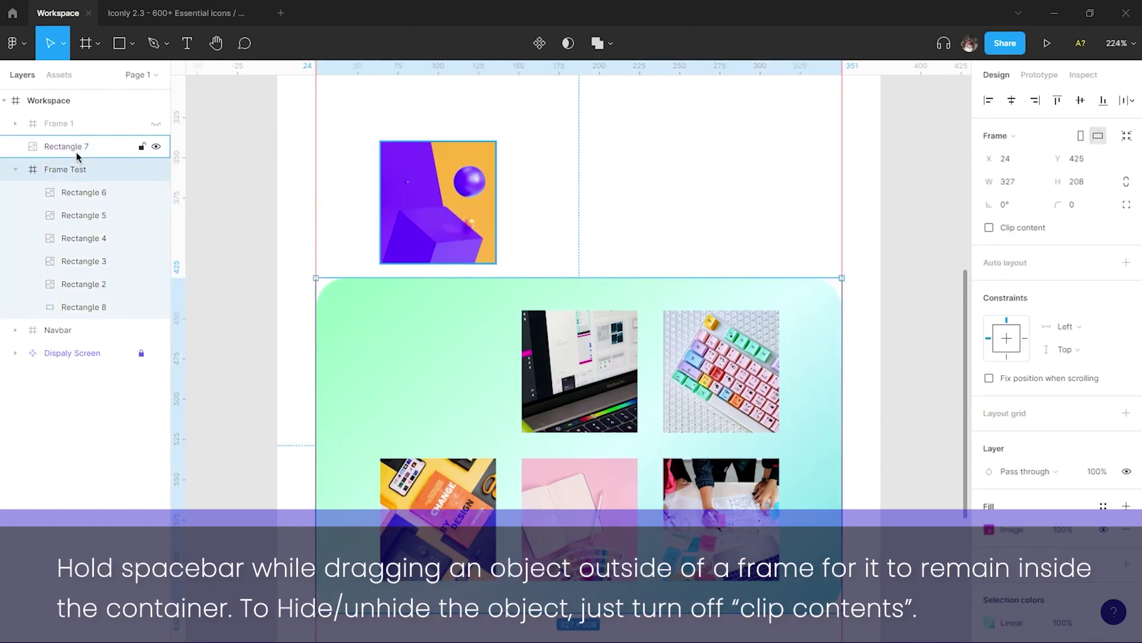
pyautogui.click(76, 152)
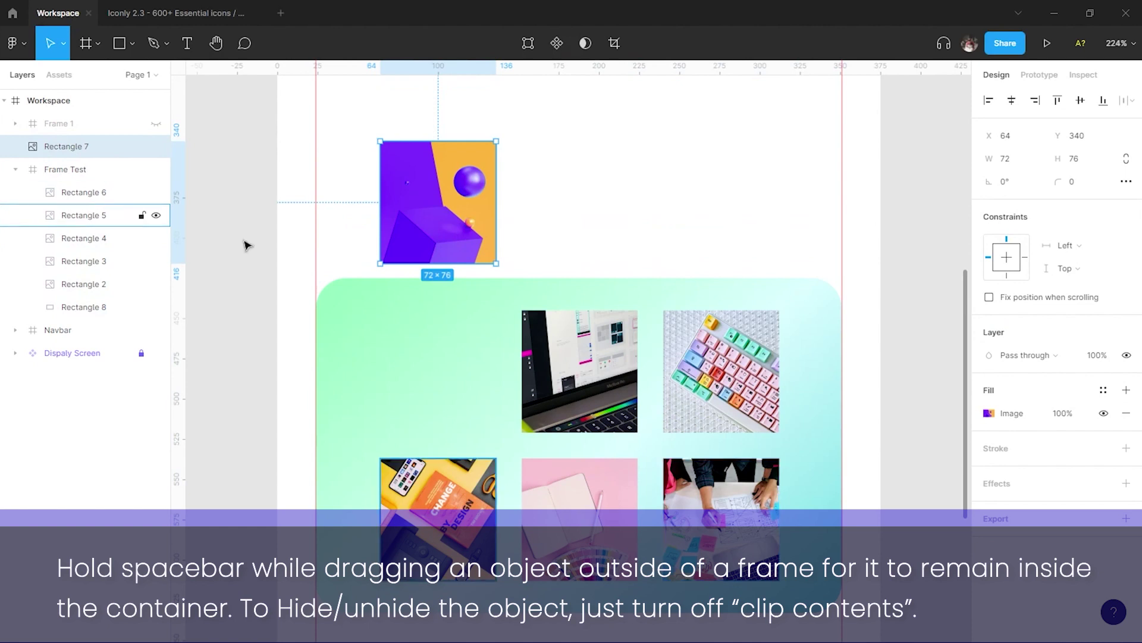
pyautogui.press('Tab')
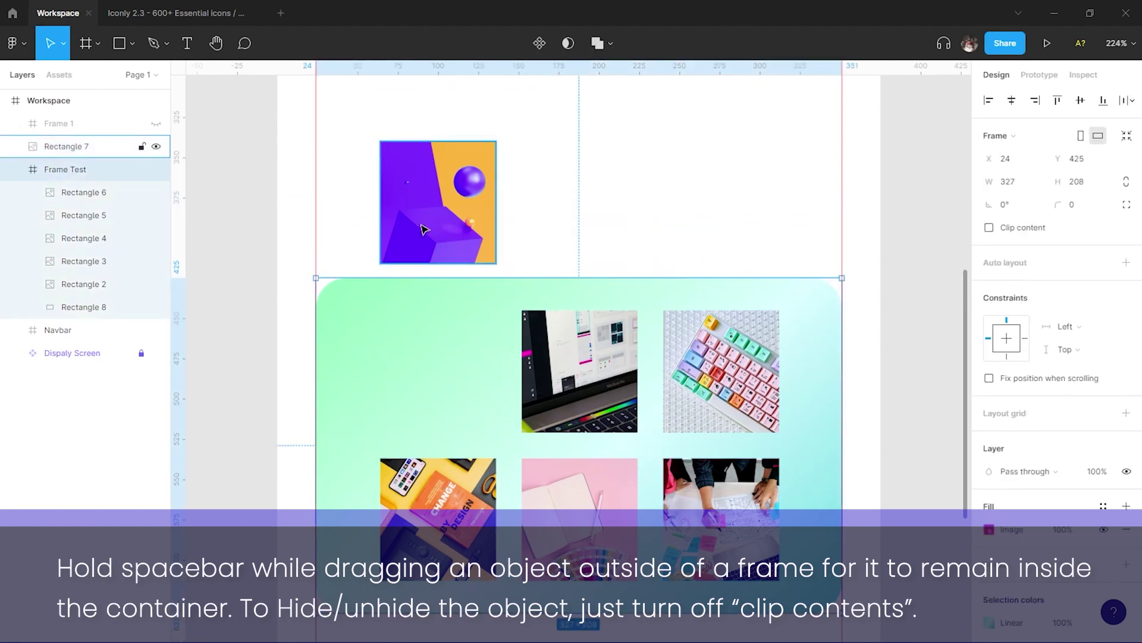
pyautogui.click(424, 229)
pyautogui.hotkey('ctrl', 'z')
# Drag the purple cube image above the frame while keeping it a child of Frame Test.
pyautogui.click(451, 234)
pyautogui.click(447, 361)
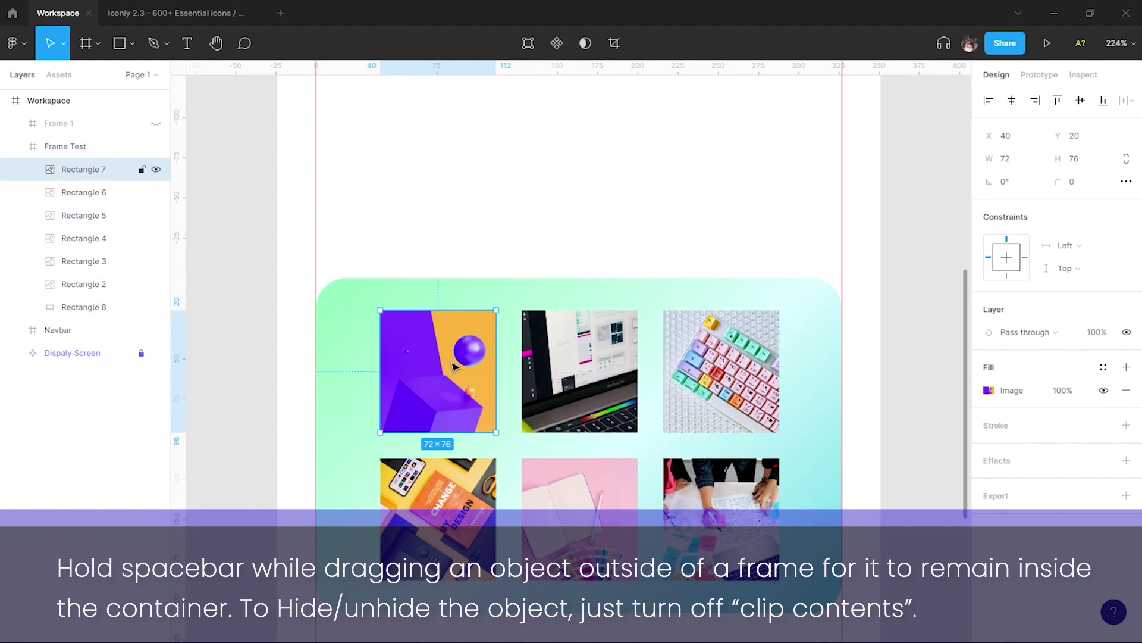
pyautogui.moveTo(443, 374); pyautogui.dragTo(442, 185)
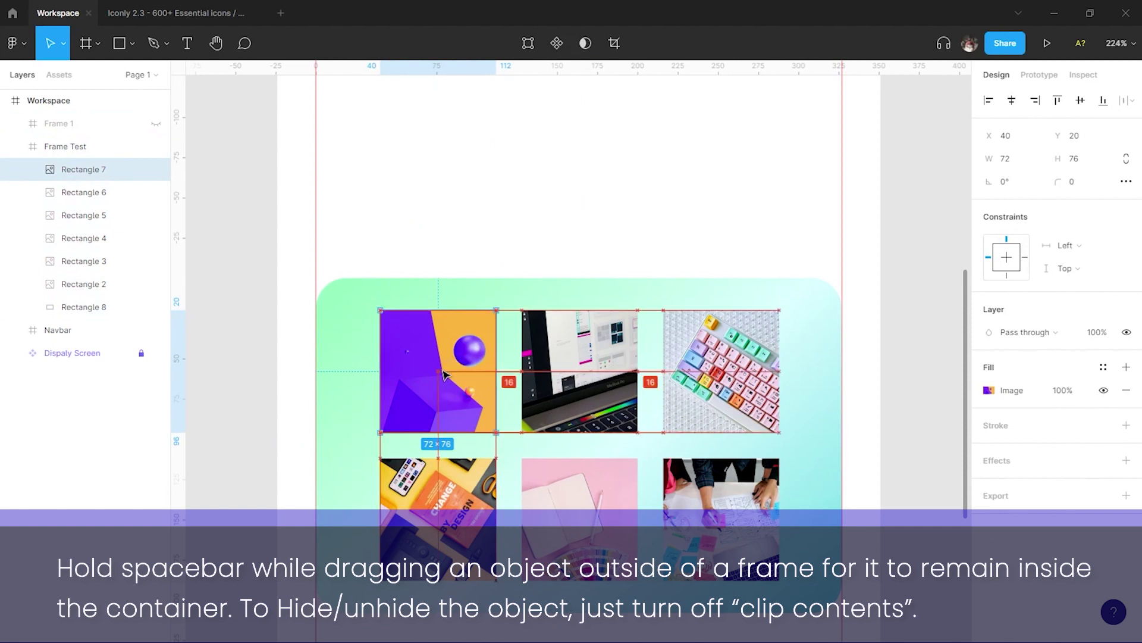
pyautogui.moveTo(442, 185); pyautogui.dragTo(454, 181)
pyautogui.click(510, 199)
pyautogui.click(469, 206)
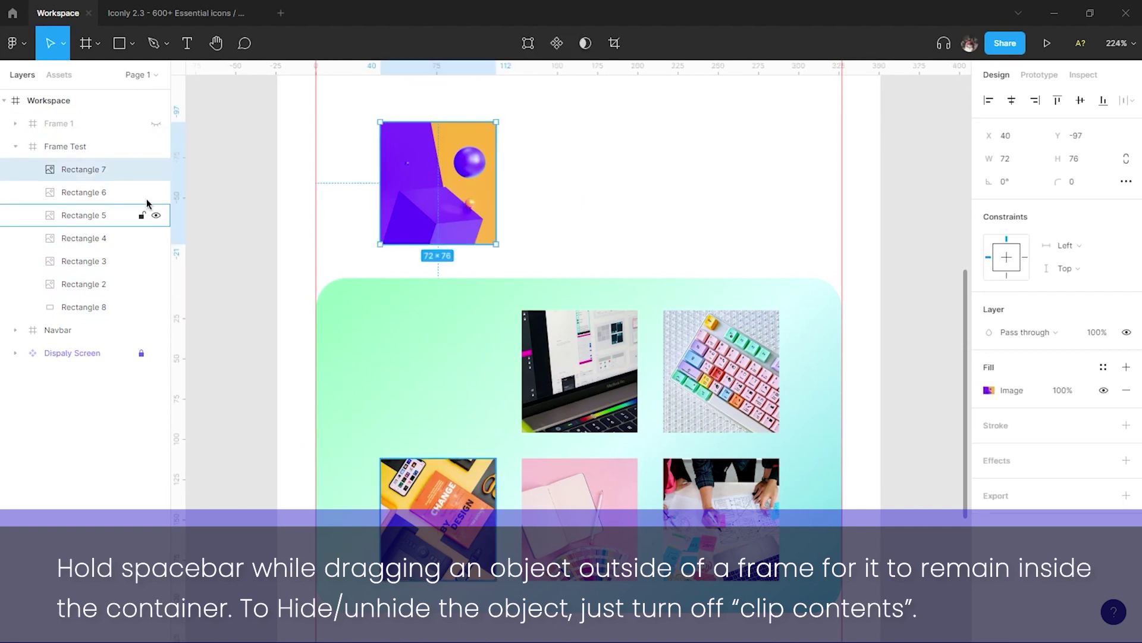
# Check in the Layers panel that the purple cube image is still inside Frame Test.
pyautogui.click(77, 149)
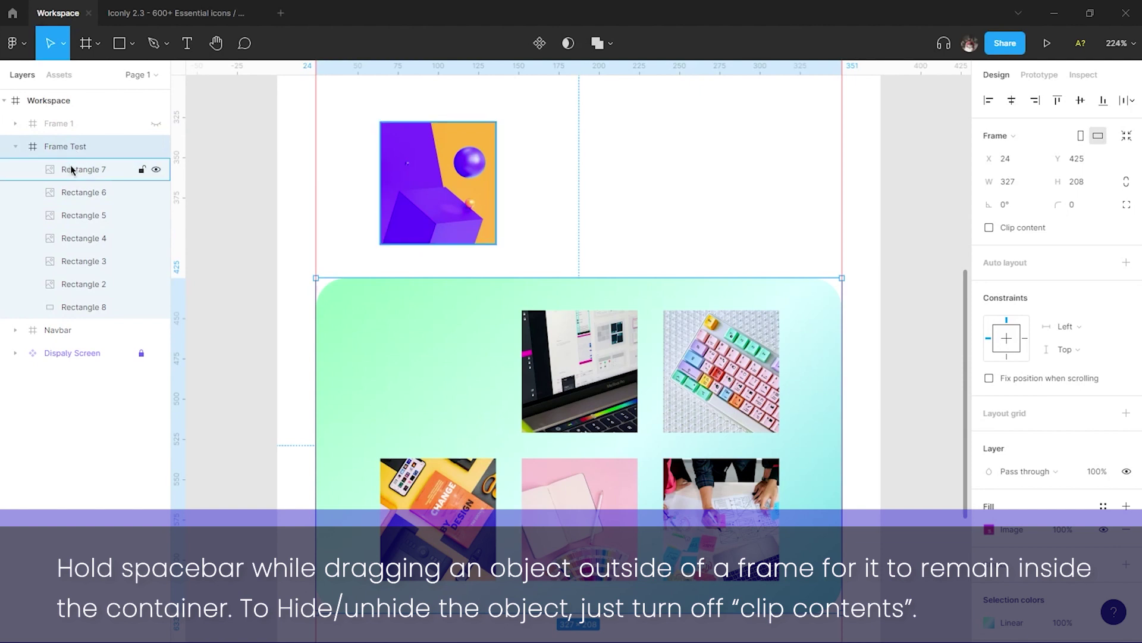
pyautogui.click(70, 168)
pyautogui.click(81, 149)
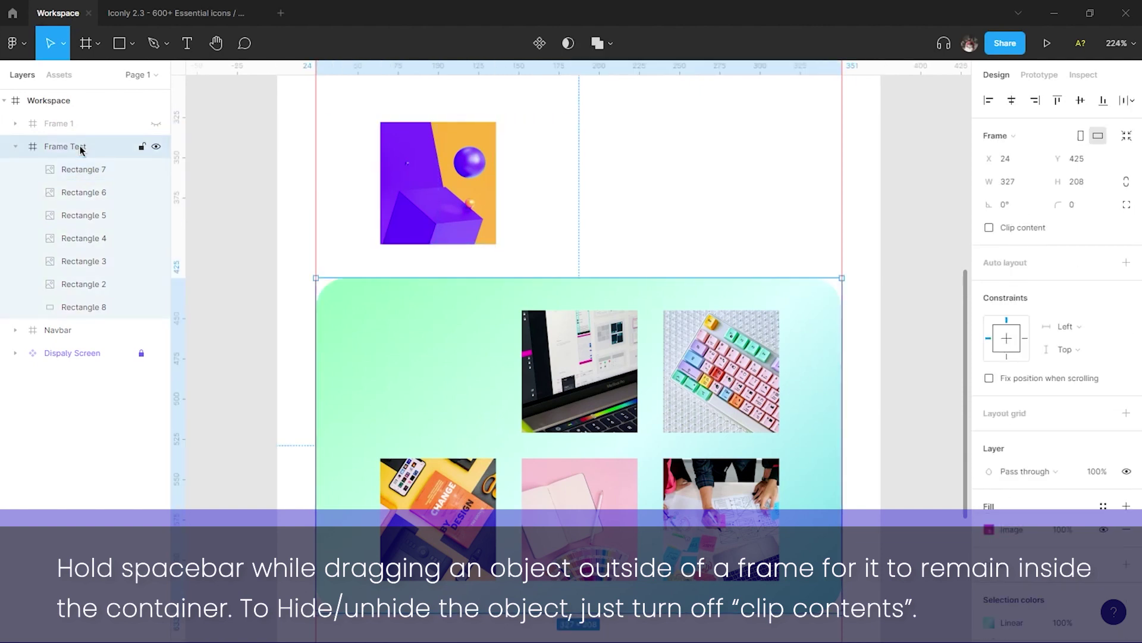
pyautogui.click(87, 169)
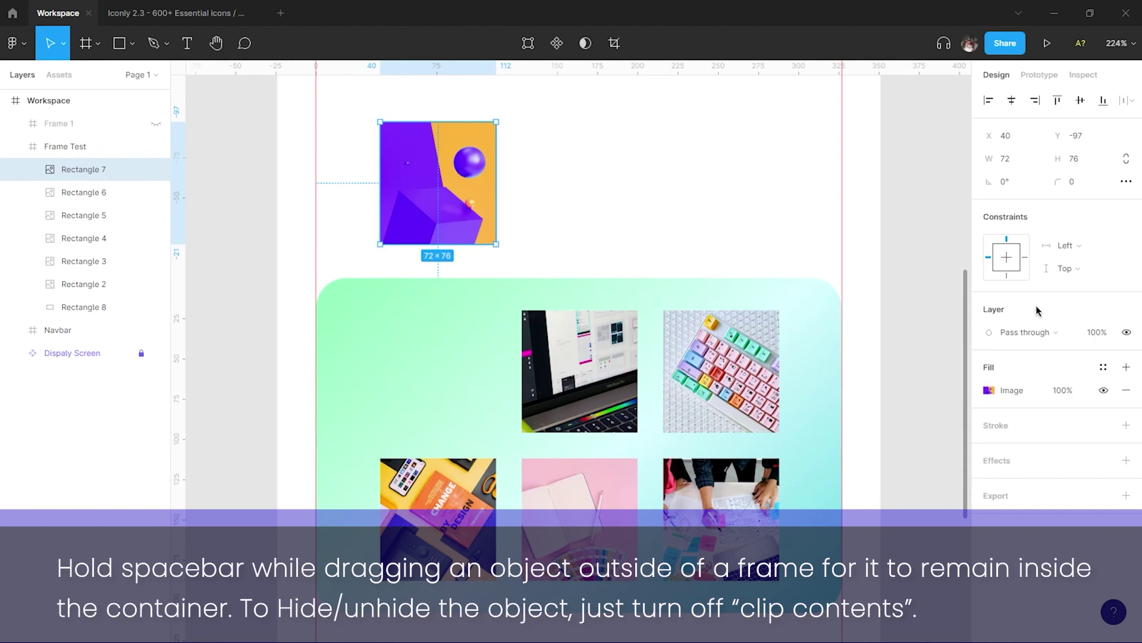
pyautogui.click(721, 371)
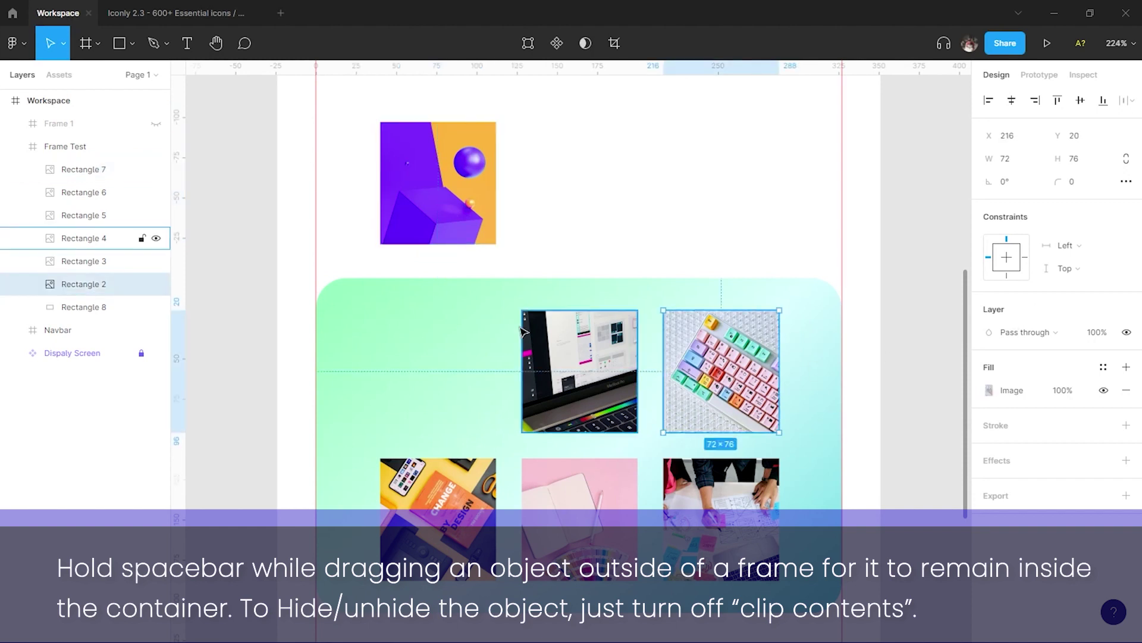
pyautogui.click(481, 321)
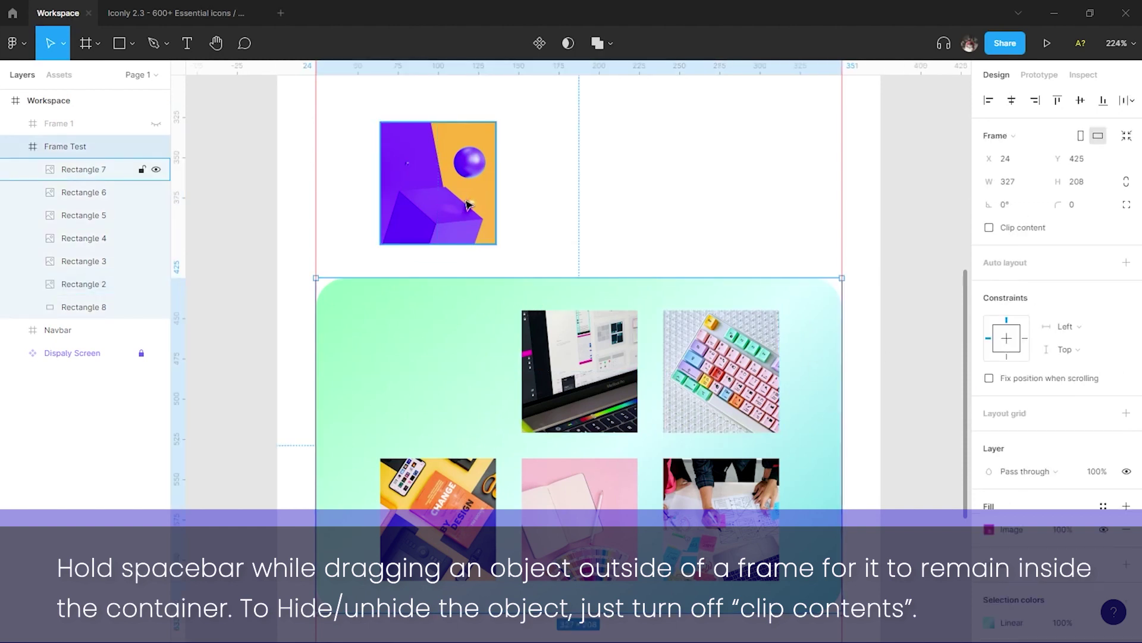
# Toggle Clip content on Frame Test to hide and reveal the purple image outside its bounds.
pyautogui.click(989, 229)
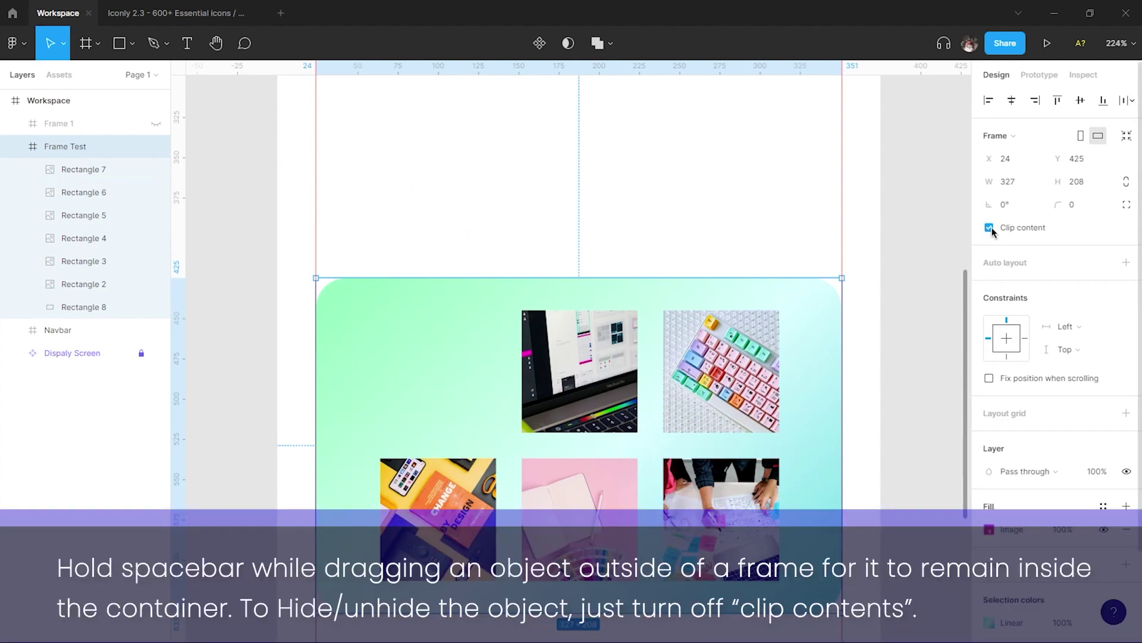
pyautogui.click(990, 228)
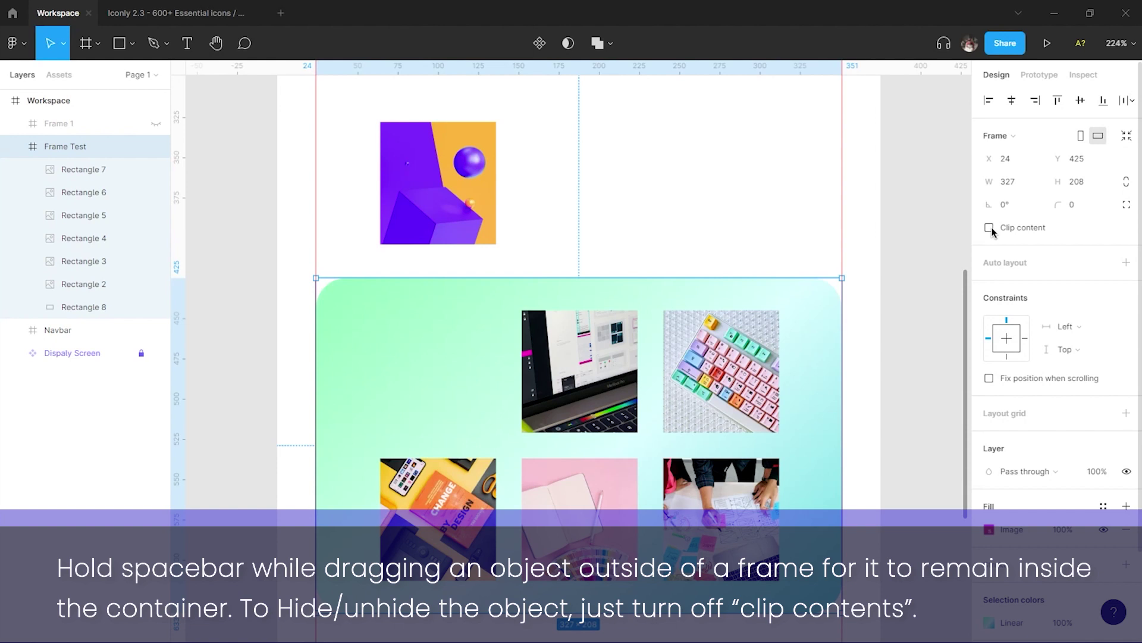
pyautogui.click(989, 228)
pyautogui.click(636, 243)
pyautogui.click(550, 291)
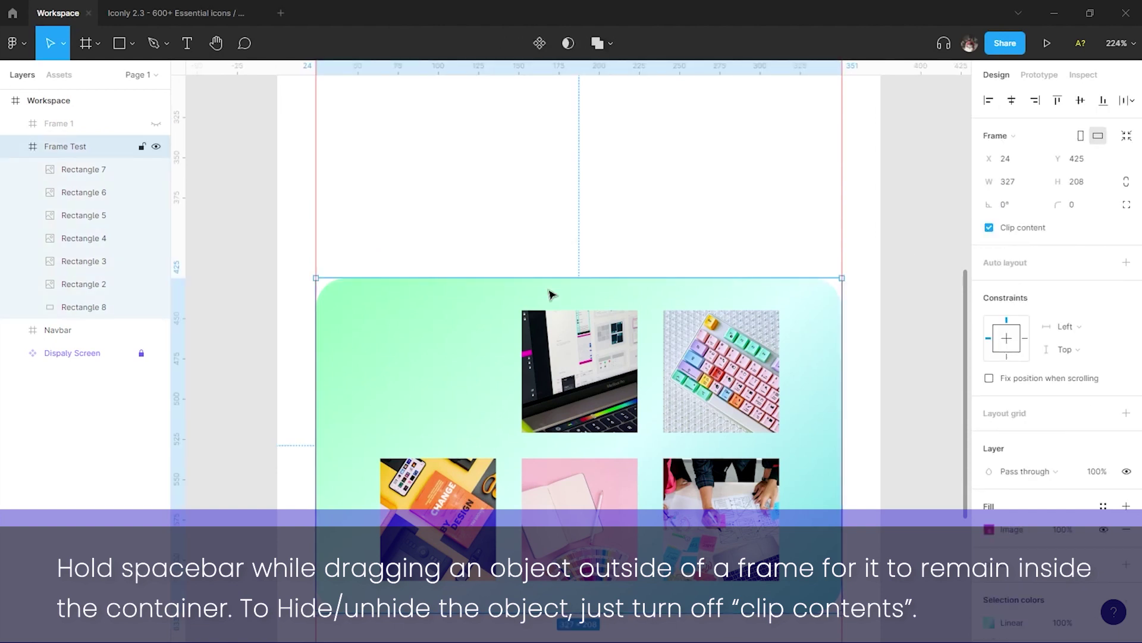
pyautogui.click(629, 271)
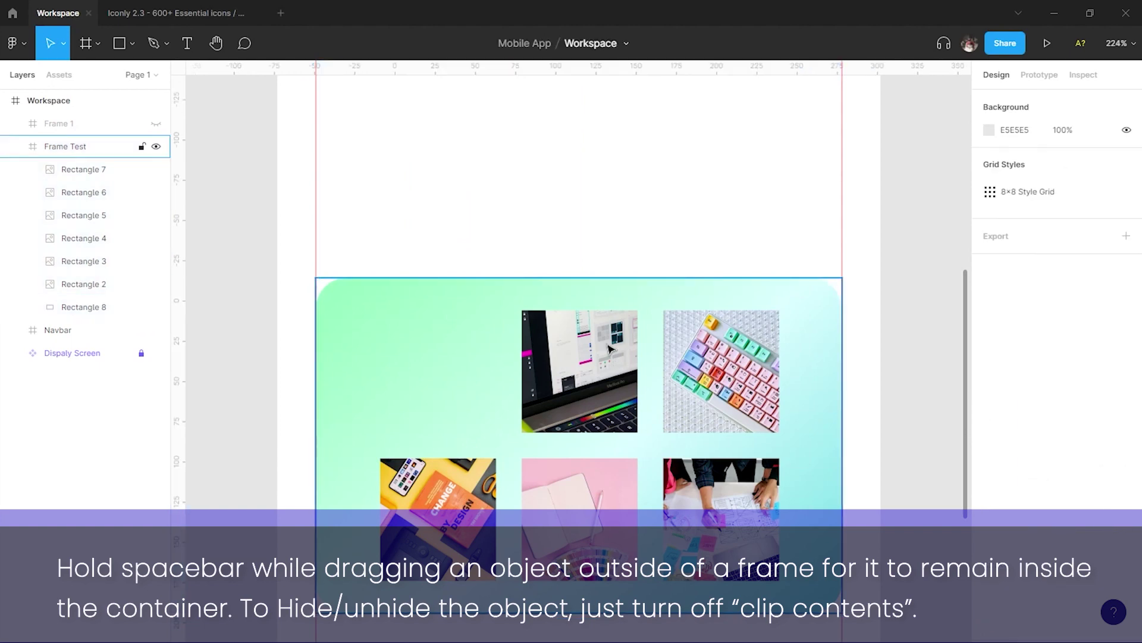
pyautogui.click(740, 305)
pyautogui.click(990, 228)
pyautogui.click(704, 213)
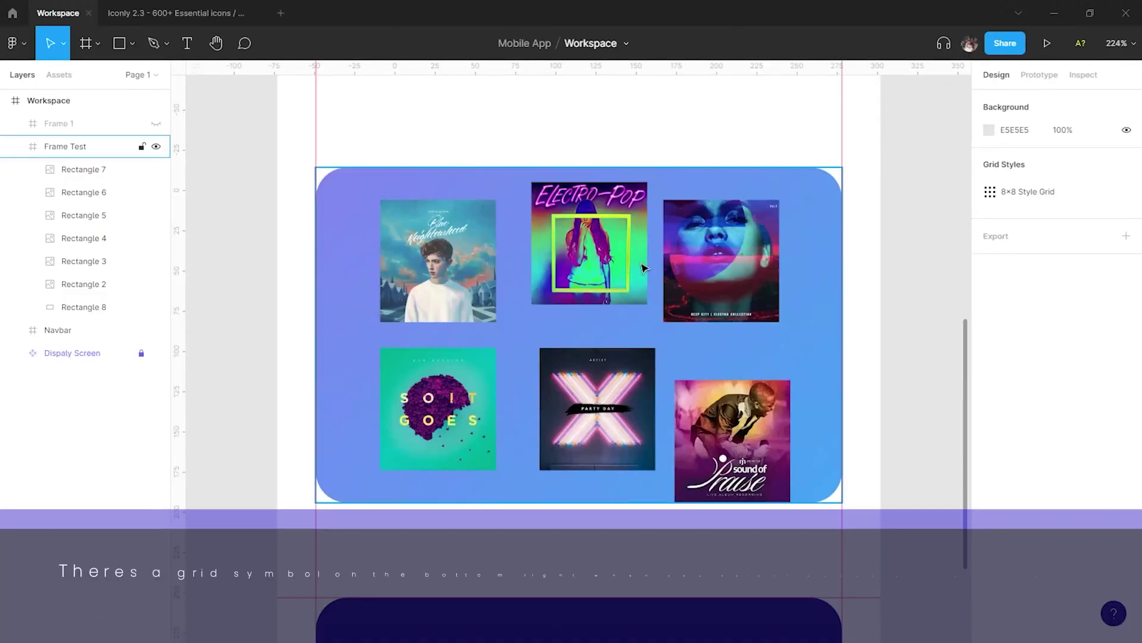
# Select all six album covers and tidy them into an even three-by-two grid.
pyautogui.click(462, 269)
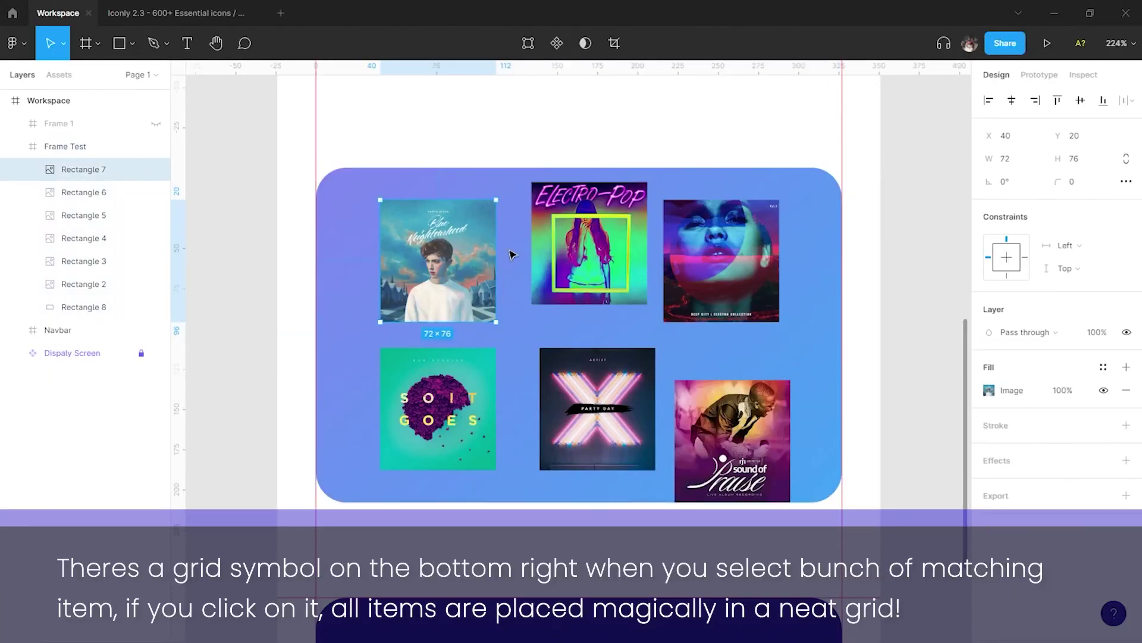
pyautogui.keyDown('shift'); pyautogui.click(592, 247); pyautogui.keyUp('shift')
pyautogui.keyDown('shift'); pyautogui.click(701, 236); pyautogui.keyUp('shift')
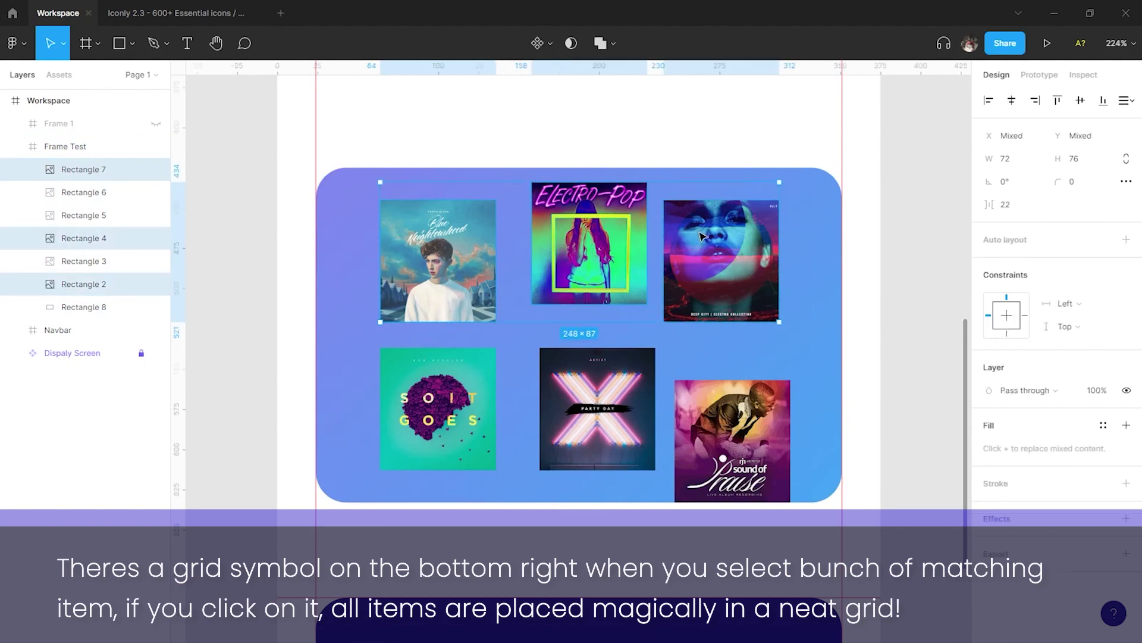
pyautogui.keyDown('shift'); pyautogui.click(595, 411); pyautogui.keyUp('shift')
pyautogui.keyDown('shift'); pyautogui.click(489, 399); pyautogui.keyUp('shift')
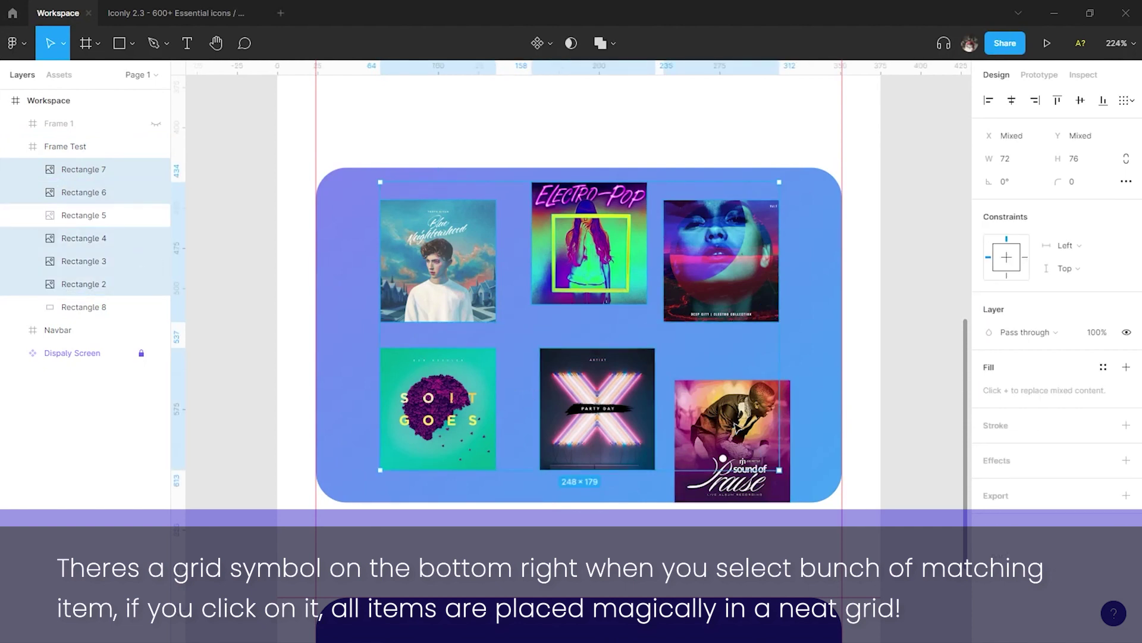
pyautogui.keyDown('shift'); pyautogui.click(736, 427); pyautogui.keyUp('shift')
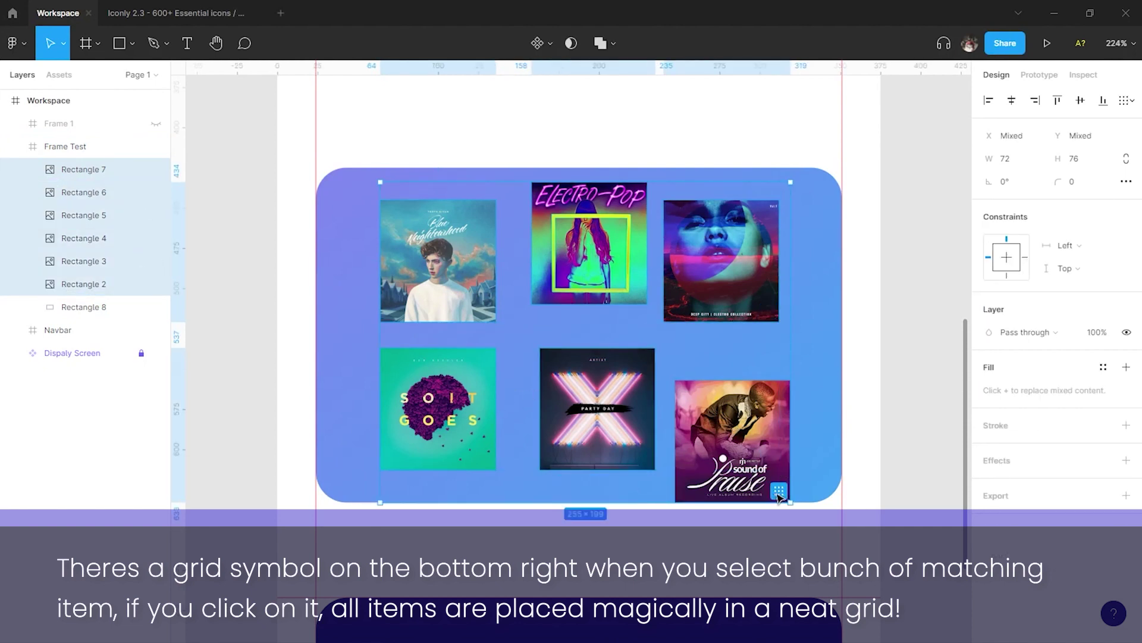
pyautogui.click(778, 490)
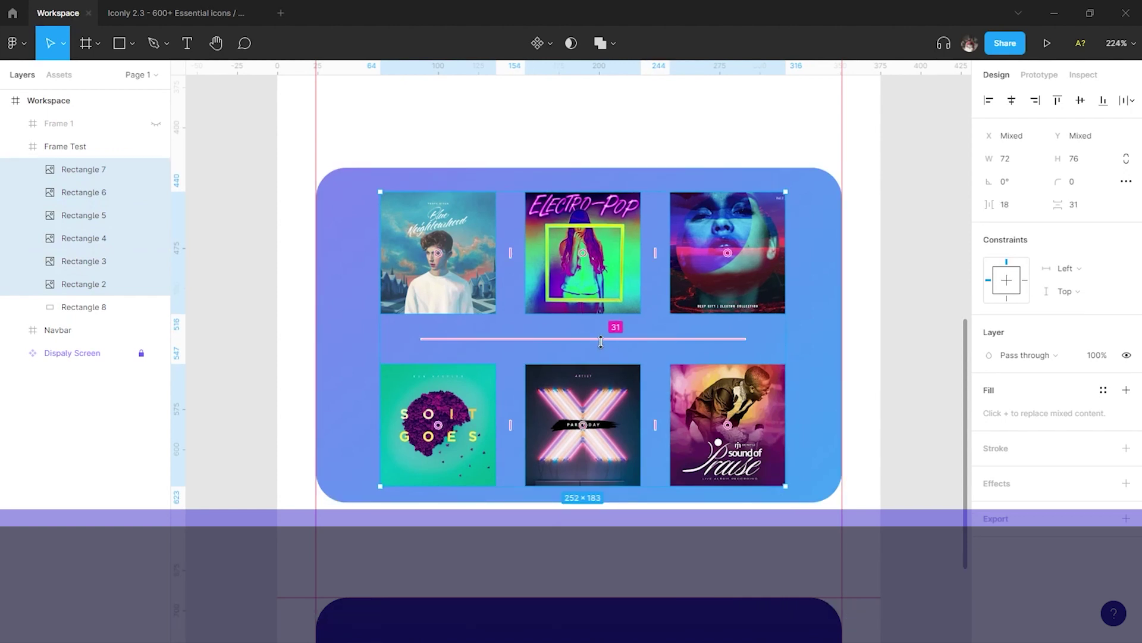
# Set the cover row and column gaps to 16 and nudge the grid slightly down.
pyautogui.moveTo(601, 342); pyautogui.dragTo(603, 327)
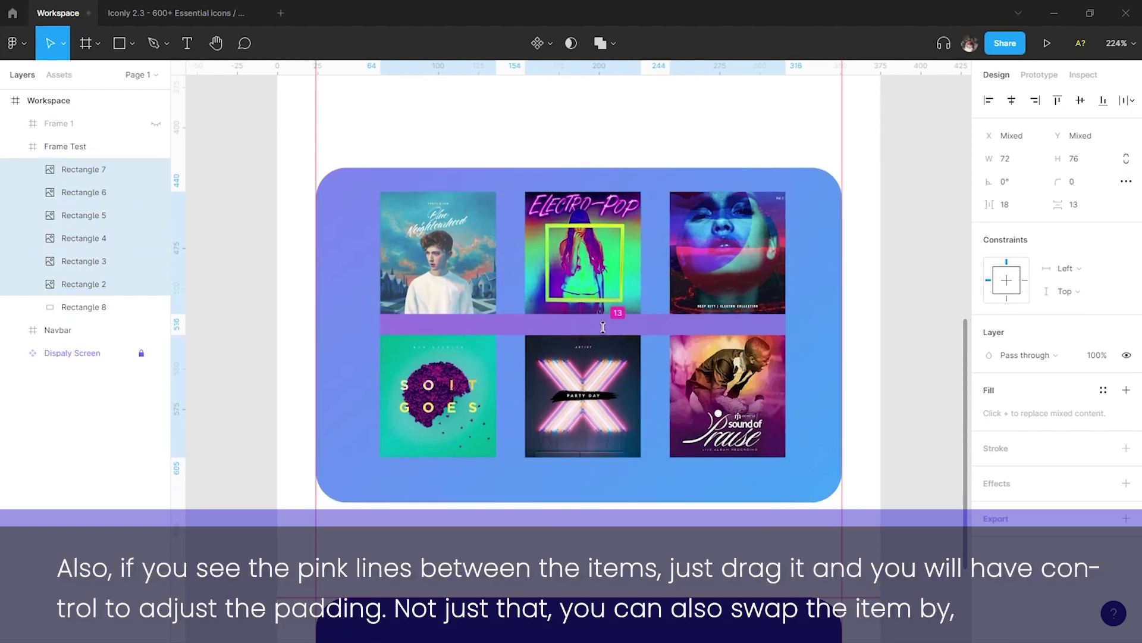
pyautogui.moveTo(603, 328); pyautogui.dragTo(603, 330)
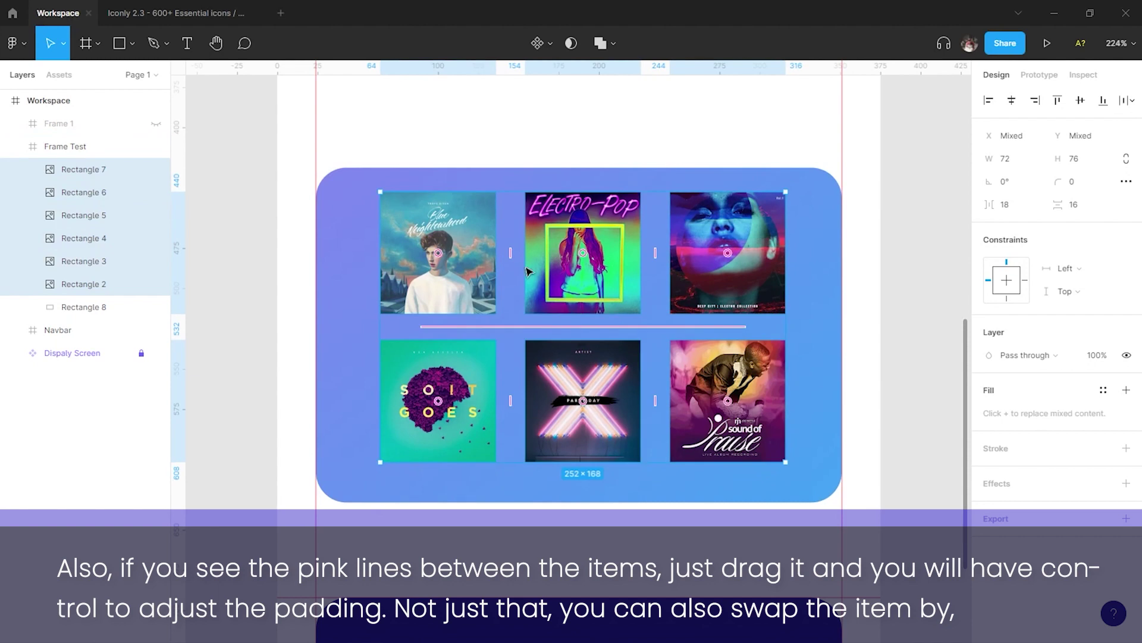
pyautogui.moveTo(509, 252); pyautogui.dragTo(507, 255)
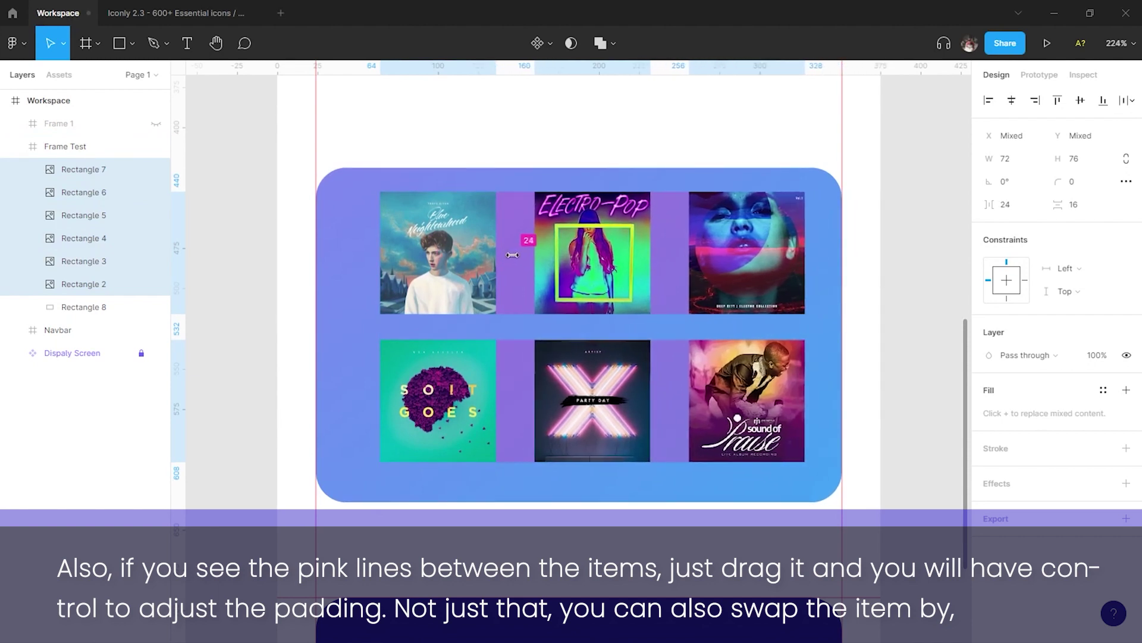
pyautogui.moveTo(507, 256); pyautogui.dragTo(506, 256)
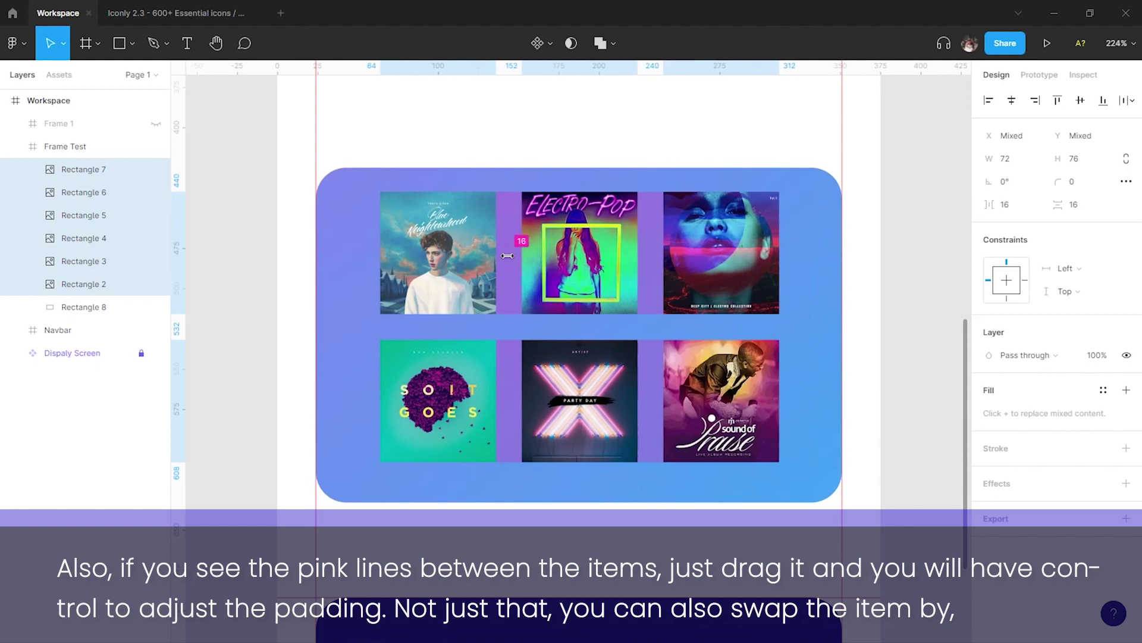
pyautogui.moveTo(605, 291); pyautogui.dragTo(626, 299)
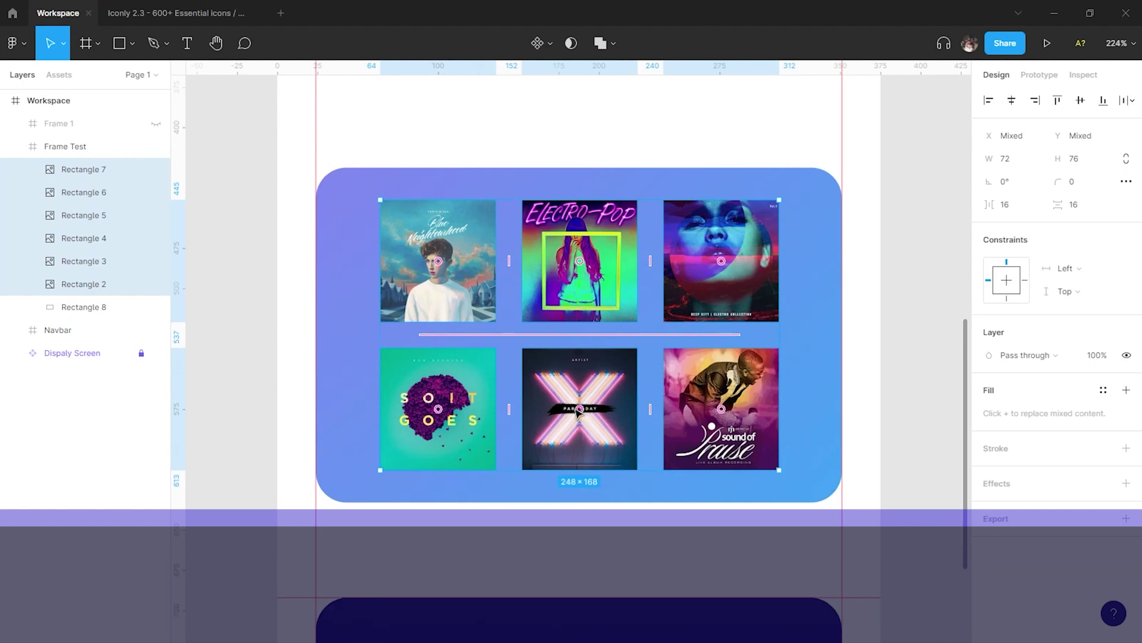
# Swap the X, neon-portrait, Blue Neighbourhood and So It Goes covers into new grid slots.
pyautogui.moveTo(580, 408); pyautogui.dragTo(719, 410)
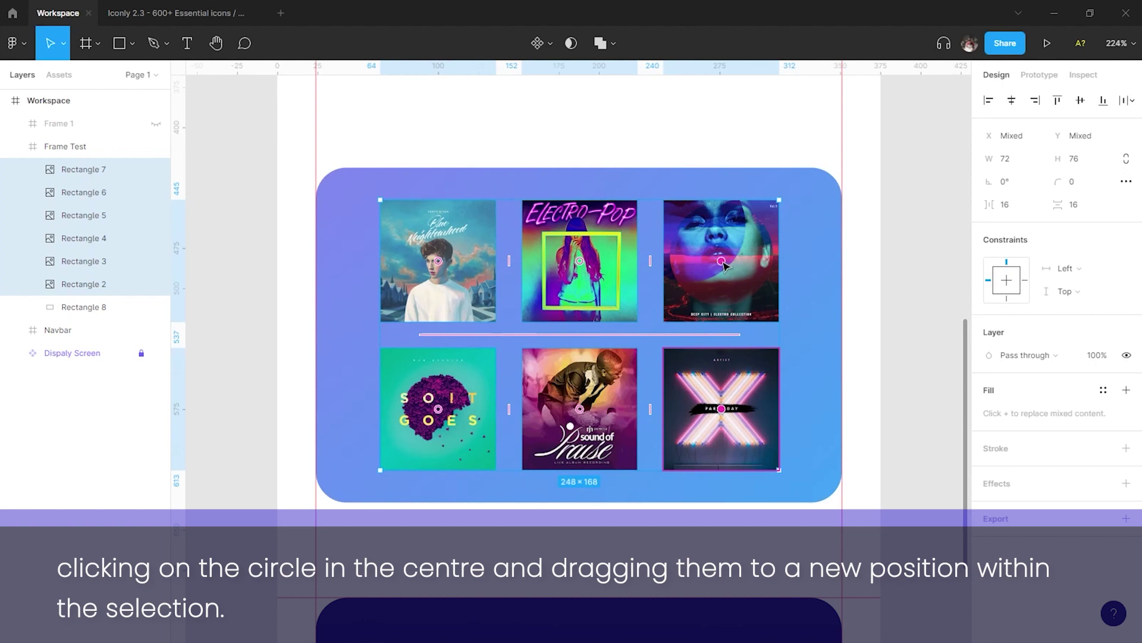
pyautogui.moveTo(722, 262); pyautogui.dragTo(529, 272)
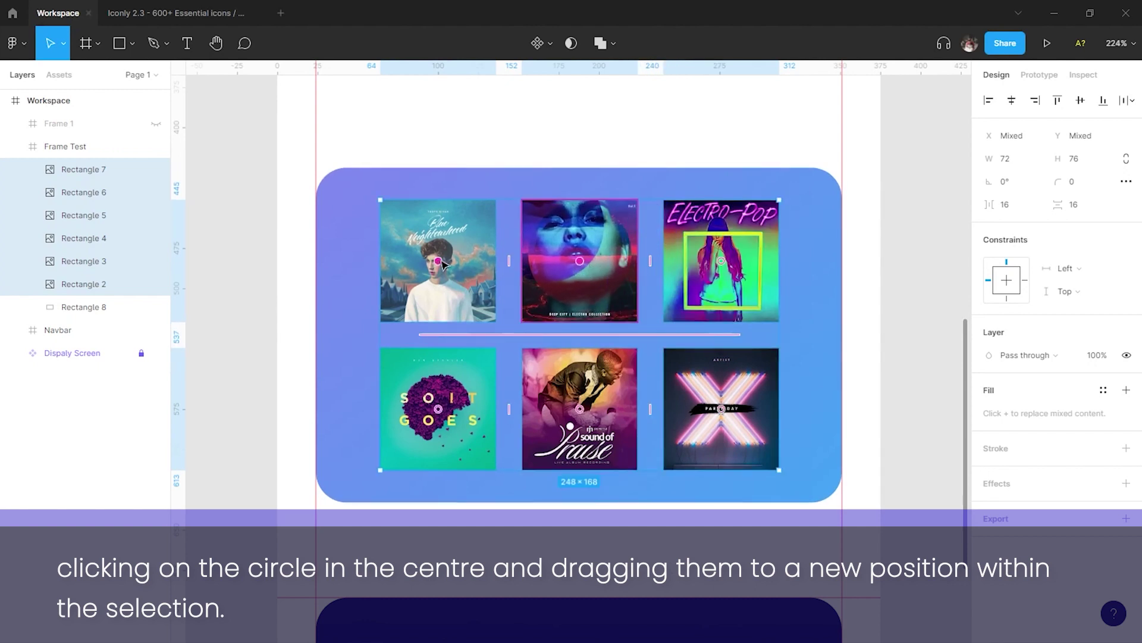
pyautogui.moveTo(441, 263); pyautogui.dragTo(578, 263)
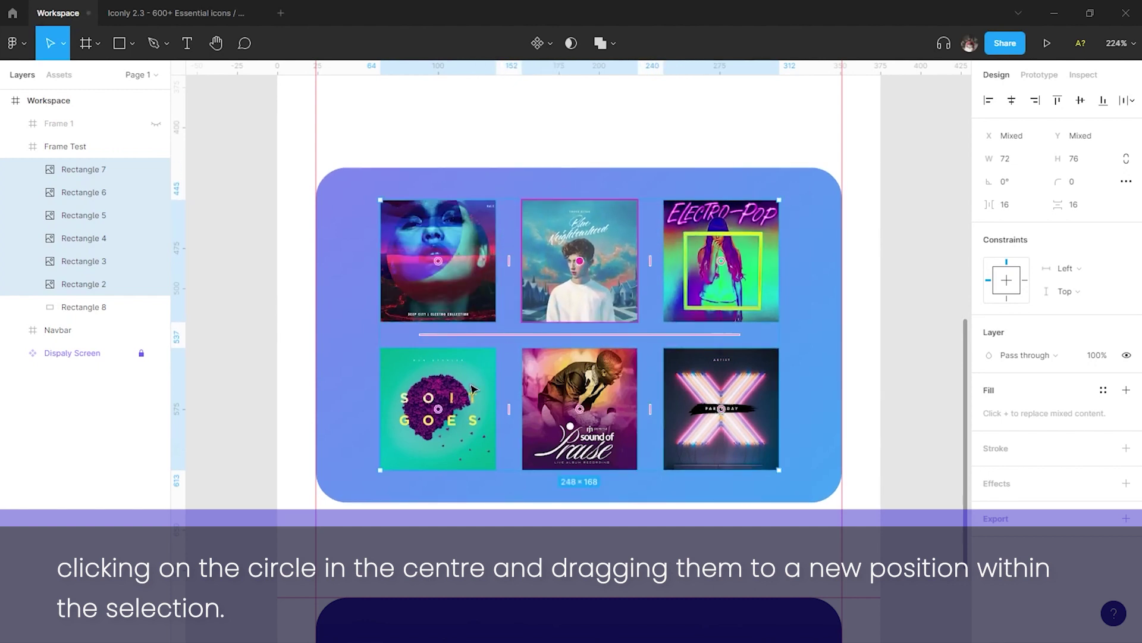
pyautogui.moveTo(439, 409); pyautogui.dragTo(461, 378)
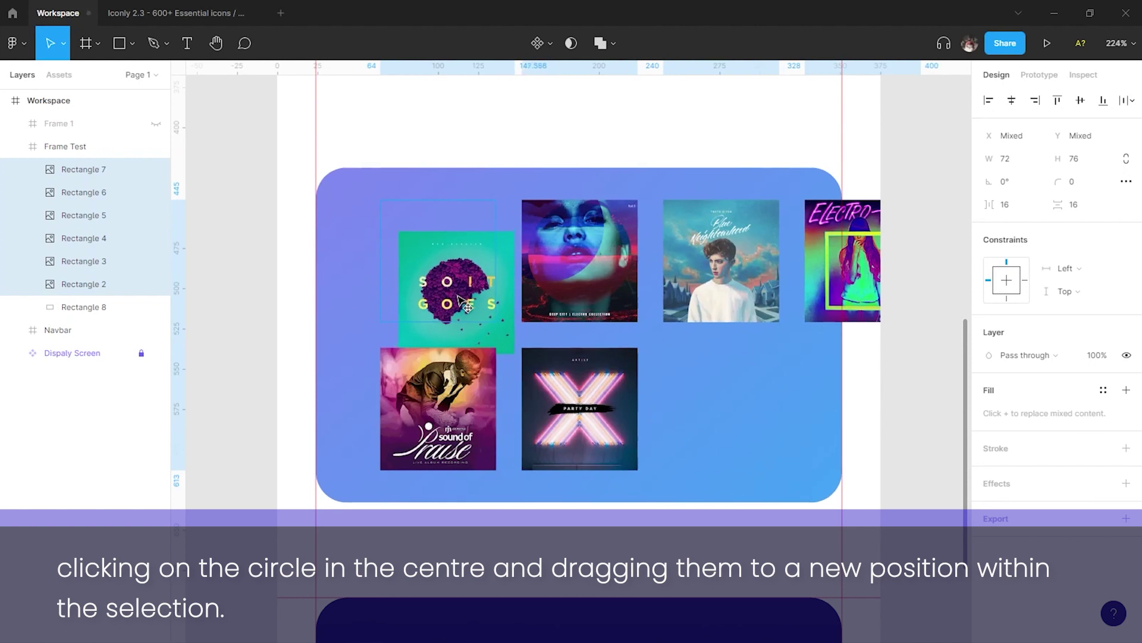
pyautogui.moveTo(462, 378); pyautogui.dragTo(586, 414)
pyautogui.moveTo(440, 268); pyautogui.dragTo(559, 270)
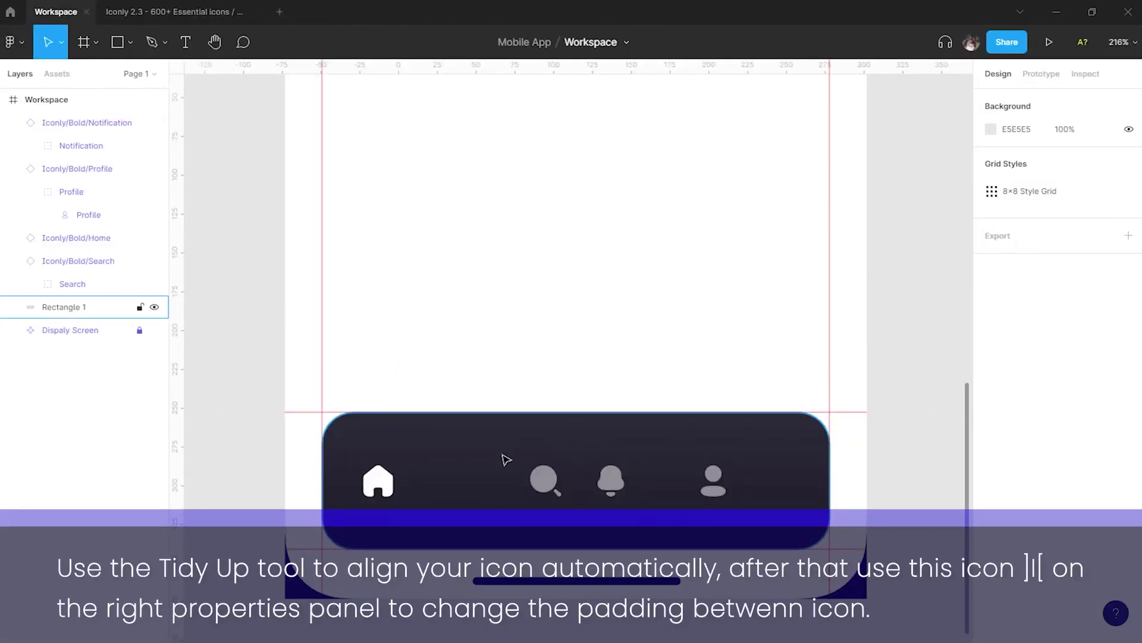
# Select the Home, Search, Notification and Profile icons and tidy them into even spacing.
pyautogui.click(392, 481)
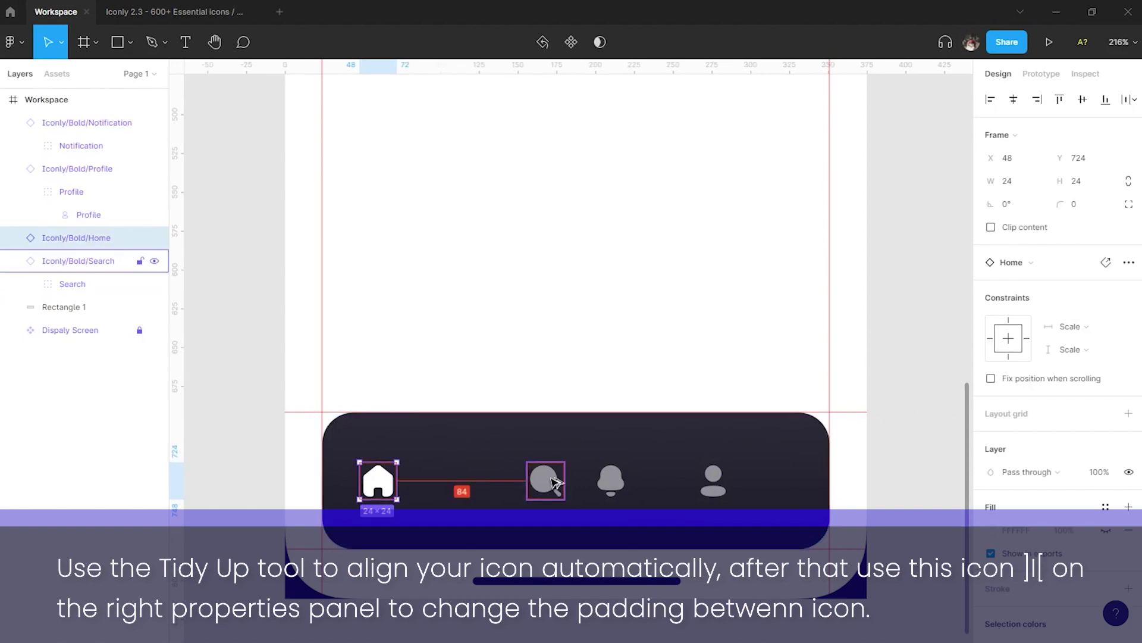
pyautogui.click(547, 481)
pyautogui.click(612, 481)
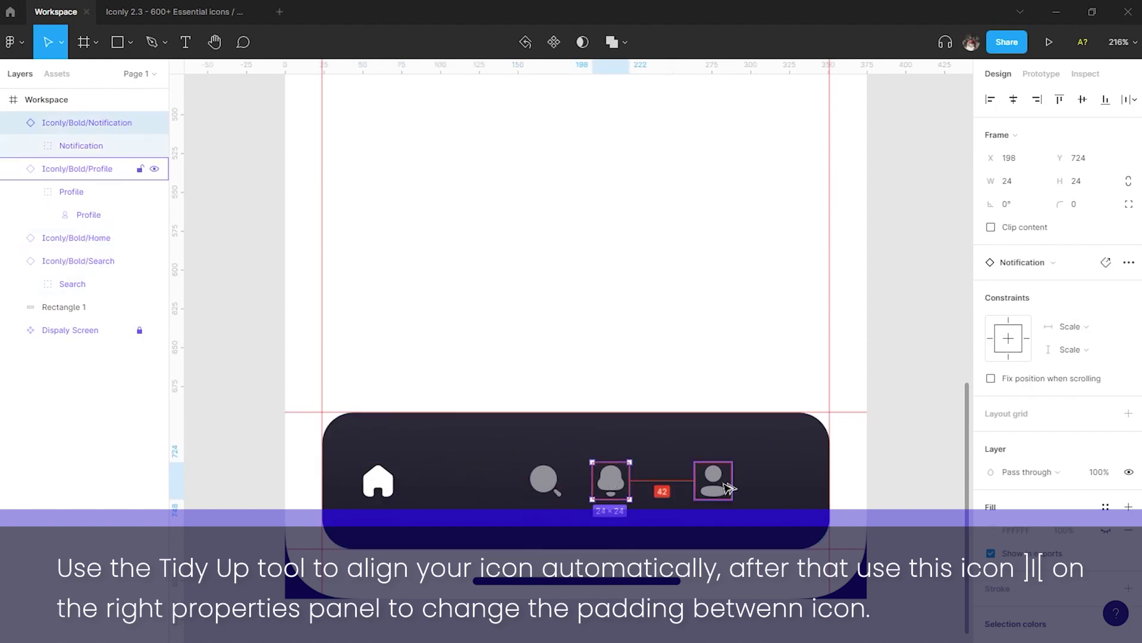
pyautogui.click(378, 480)
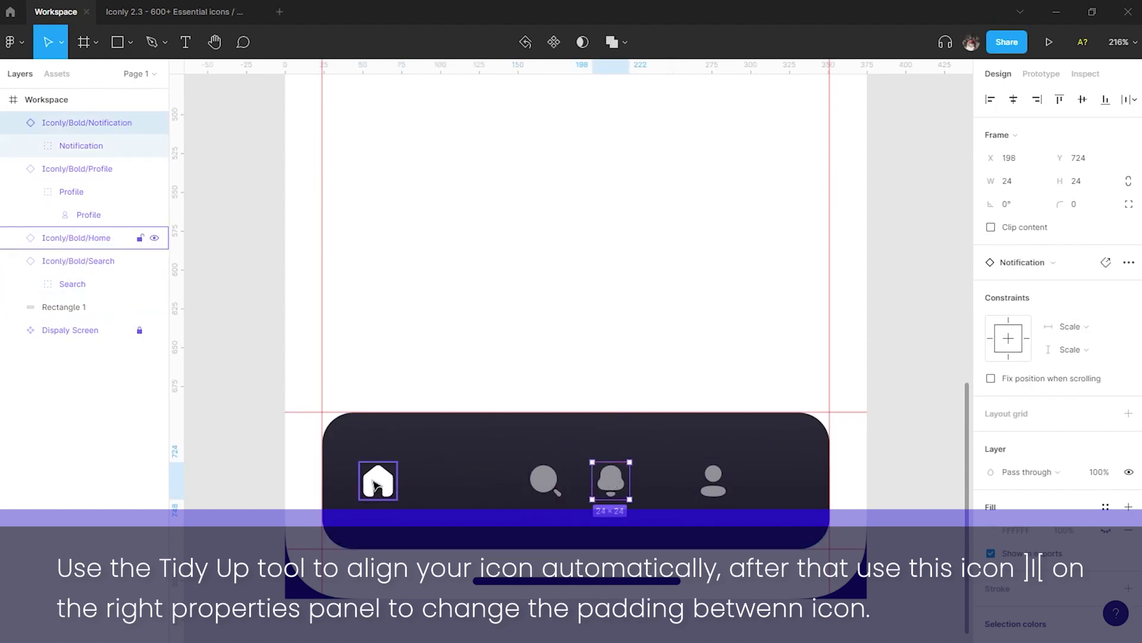
pyautogui.keyDown('shift'); pyautogui.click(558, 485); pyautogui.keyUp('shift')
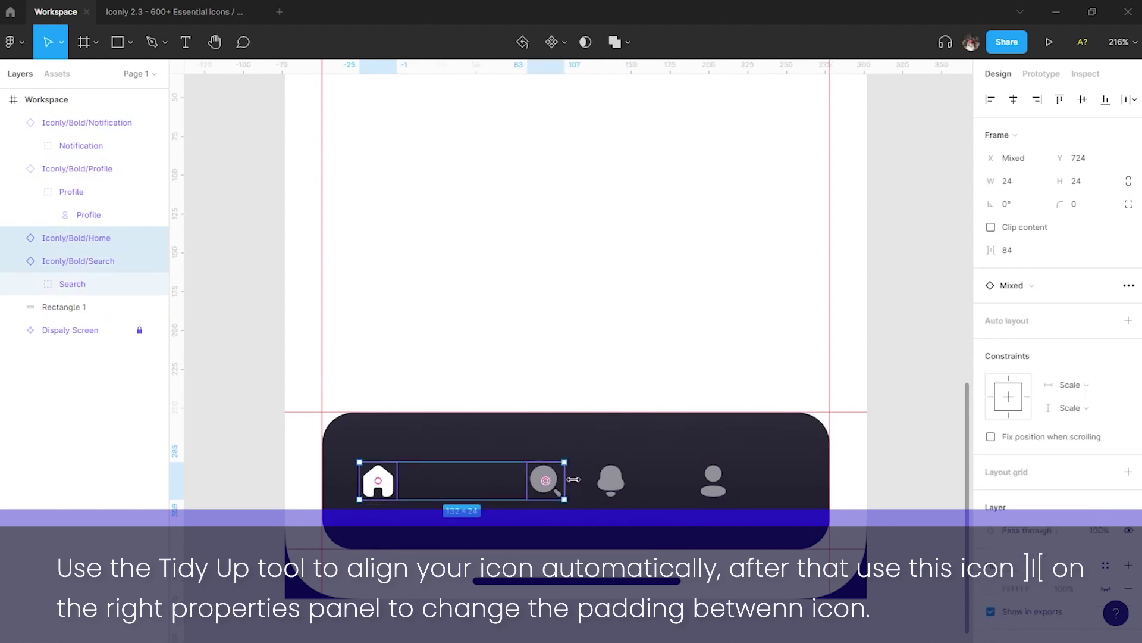
pyautogui.keyDown('shift'); pyautogui.click(612, 481); pyautogui.keyUp('shift')
pyautogui.keyDown('shift'); pyautogui.click(709, 486); pyautogui.keyUp('shift')
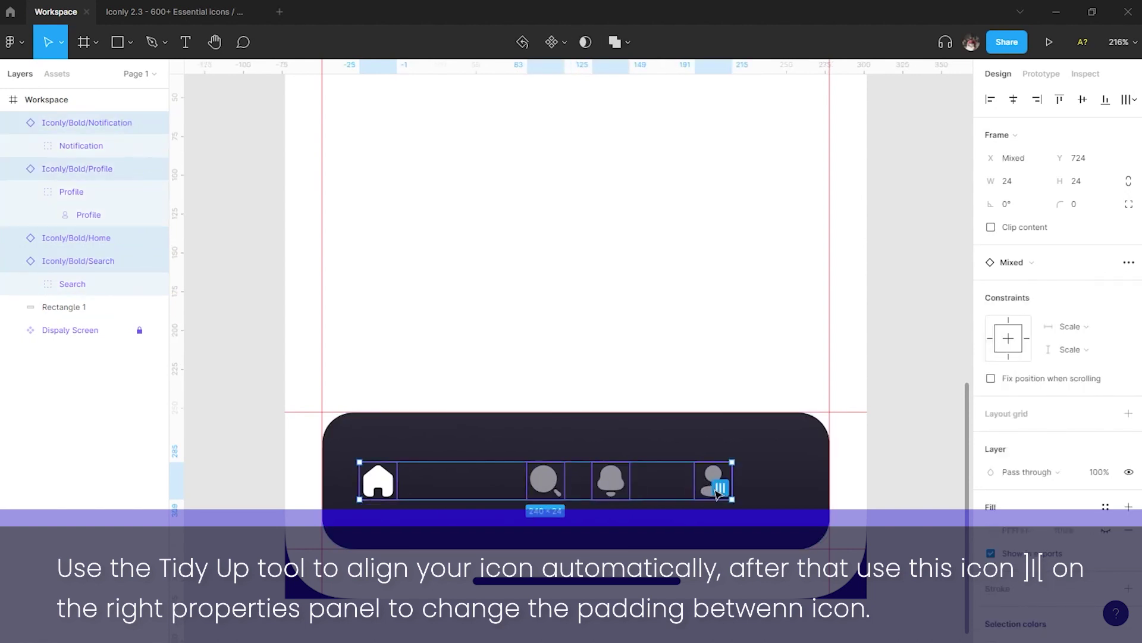
pyautogui.click(1134, 103)
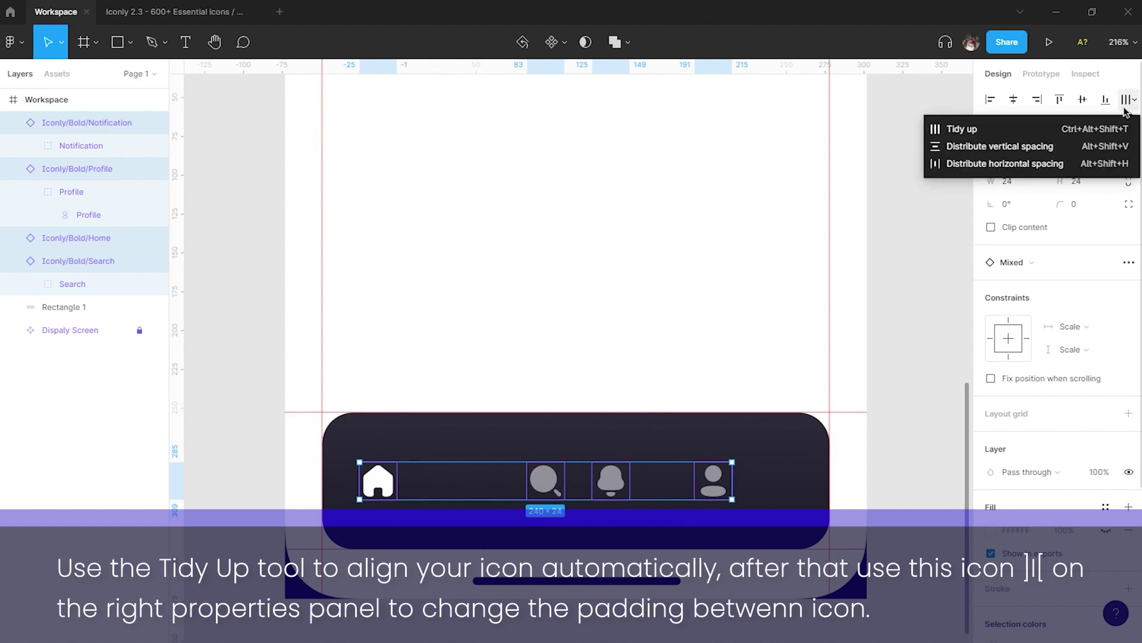
pyautogui.click(990, 135)
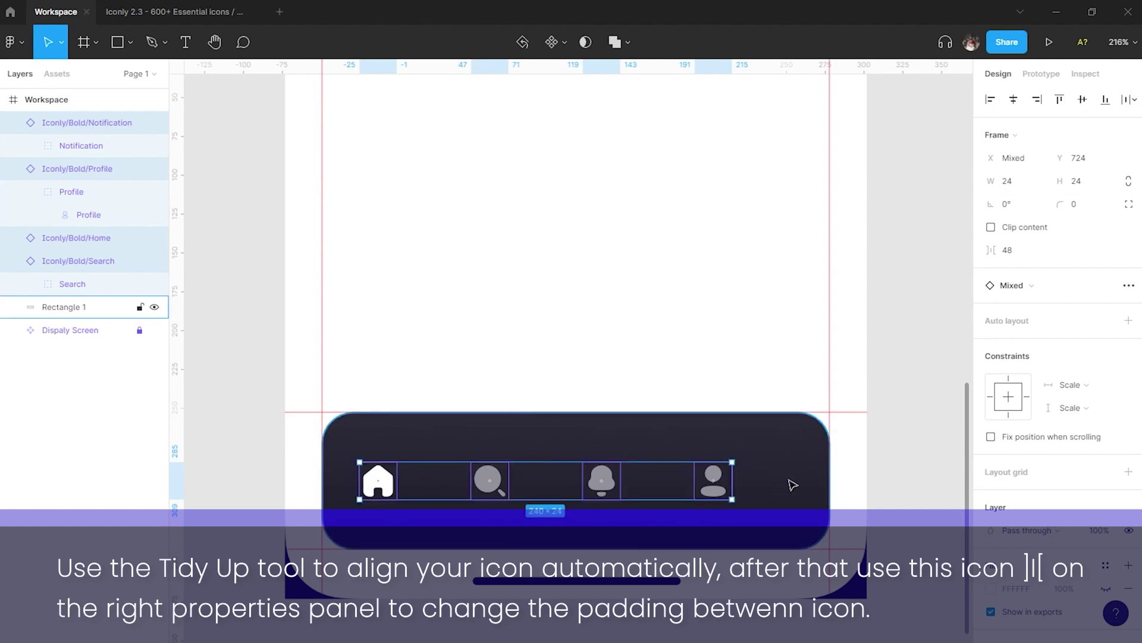
# Reselect the four navbar icons and set the spacing between them to 61.
pyautogui.click(711, 481)
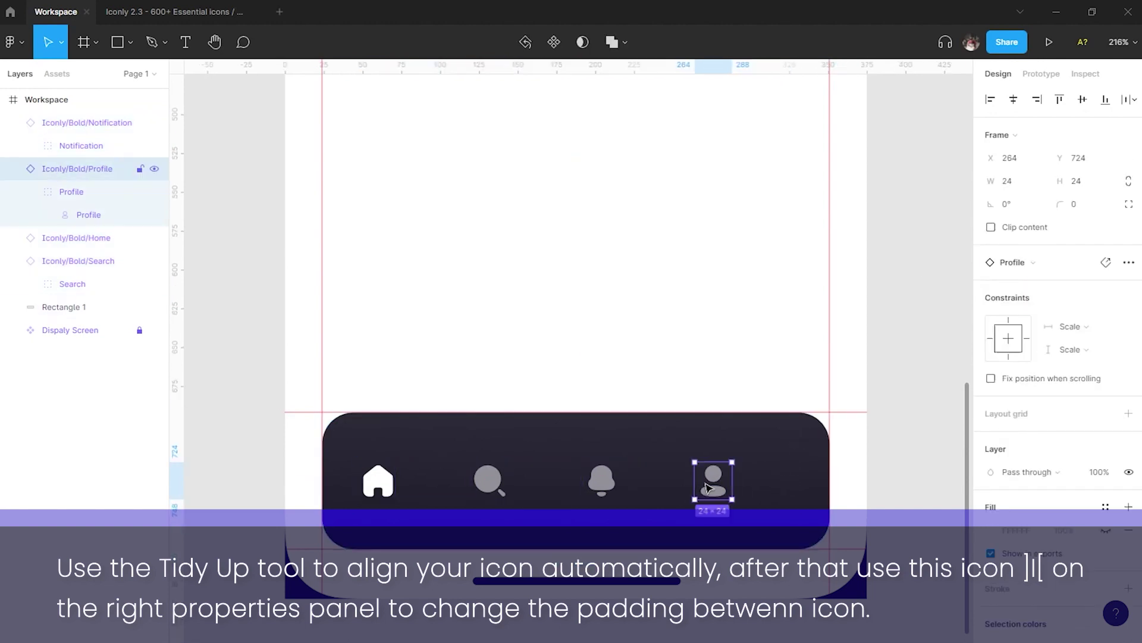
pyautogui.click(613, 485)
pyautogui.click(489, 481)
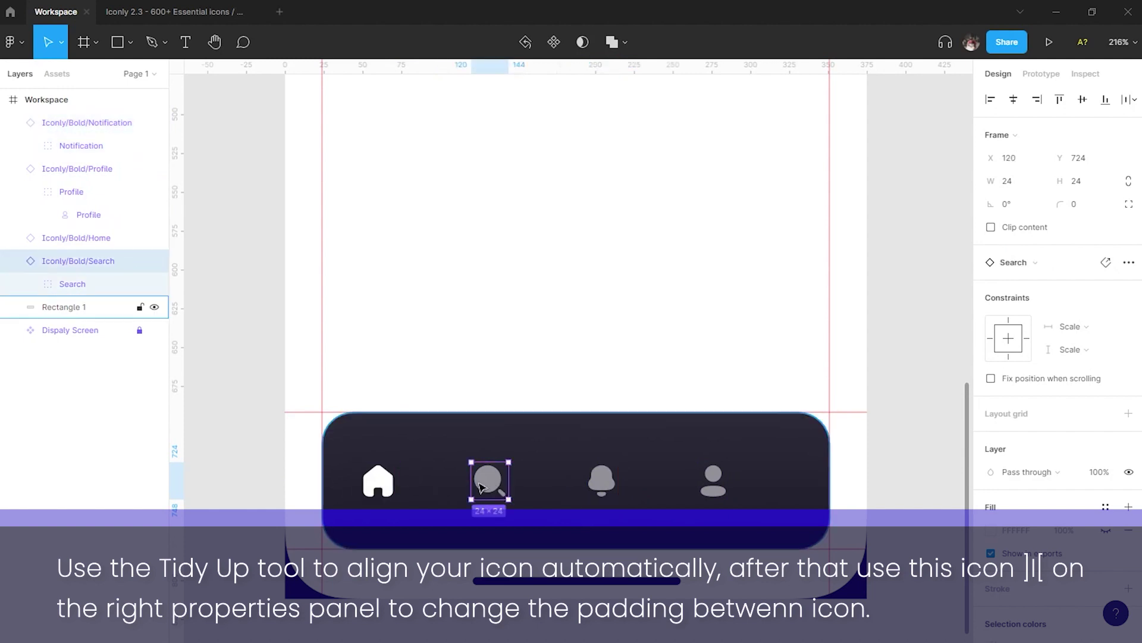
pyautogui.click(393, 488)
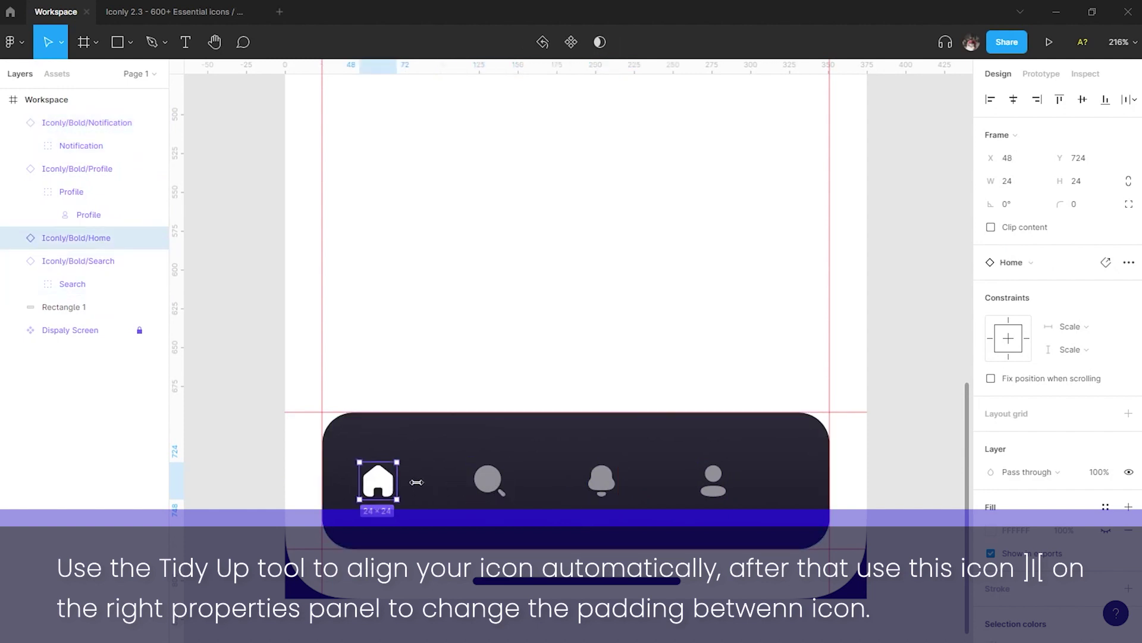
pyautogui.keyDown('shift'); pyautogui.click(488, 480); pyautogui.keyUp('shift')
pyautogui.keyDown('shift'); pyautogui.click(602, 483); pyautogui.keyUp('shift')
pyautogui.keyDown('shift'); pyautogui.click(714, 479); pyautogui.keyUp('shift')
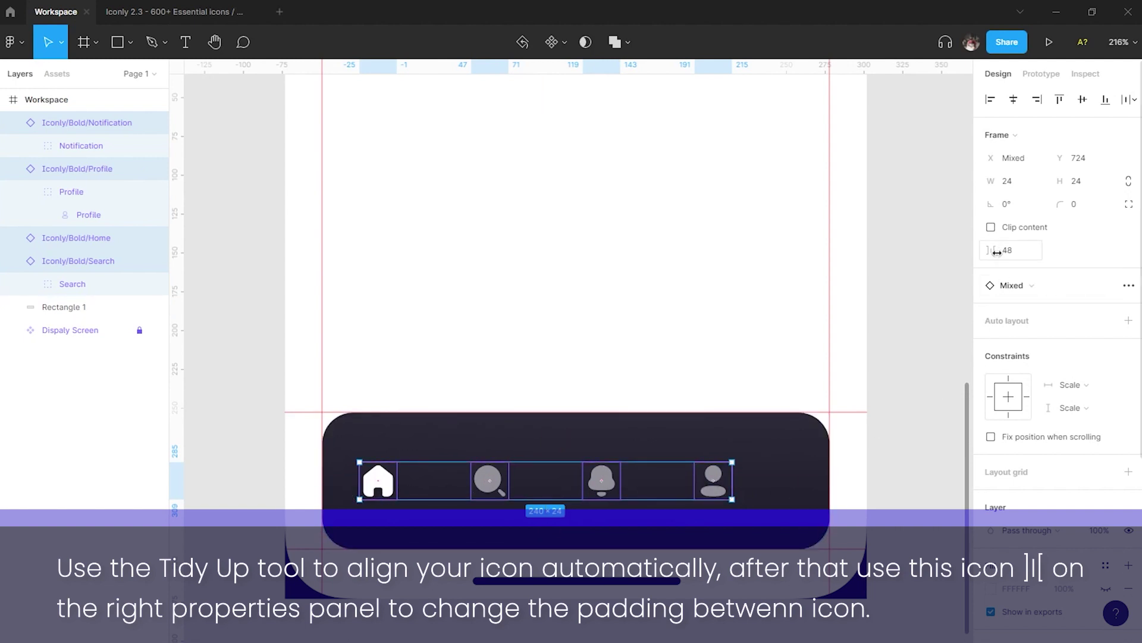
pyautogui.moveTo(997, 252); pyautogui.dragTo(1015, 252)
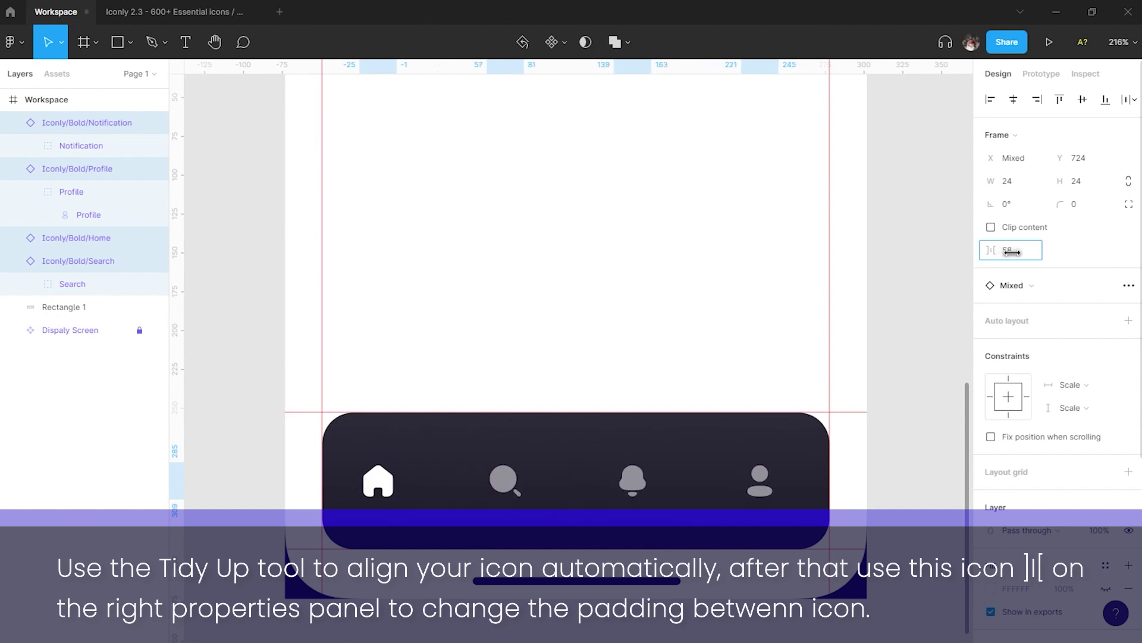
pyautogui.moveTo(1016, 252); pyautogui.dragTo(1016, 252)
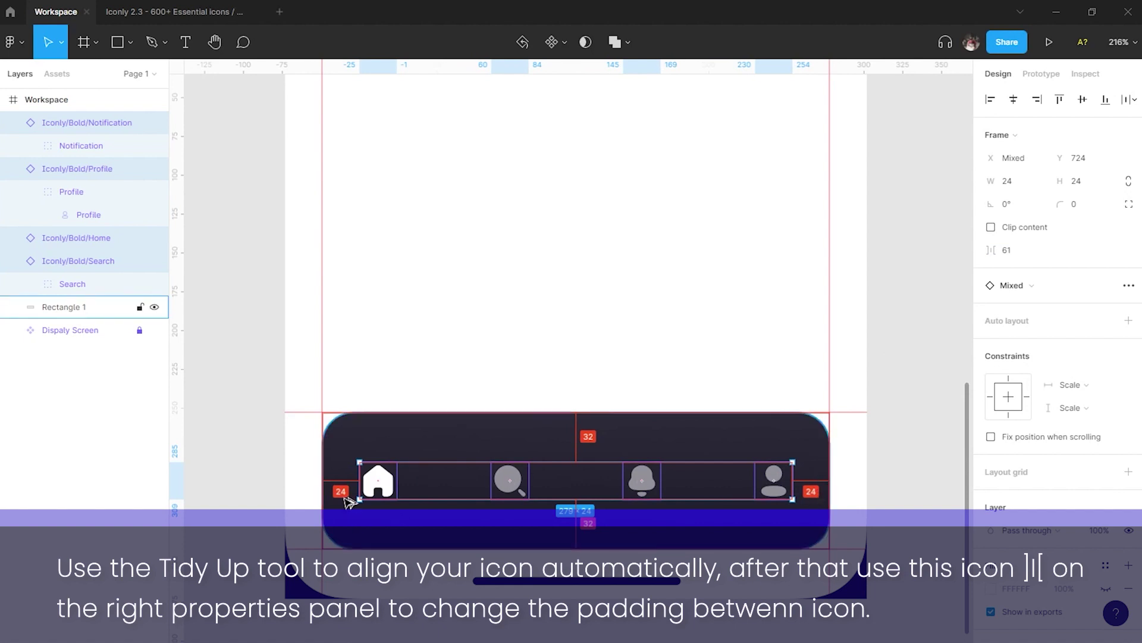
# Select the four navbar icons together with the dark bar to check the layout.
pyautogui.click(798, 473)
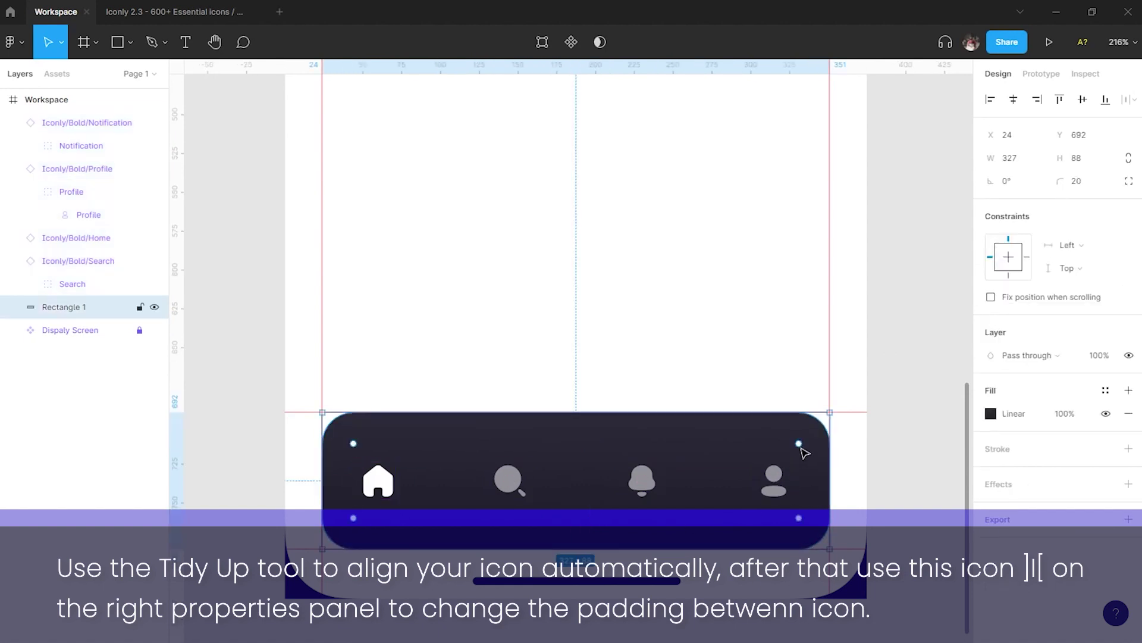
pyautogui.click(776, 482)
pyautogui.click(644, 484)
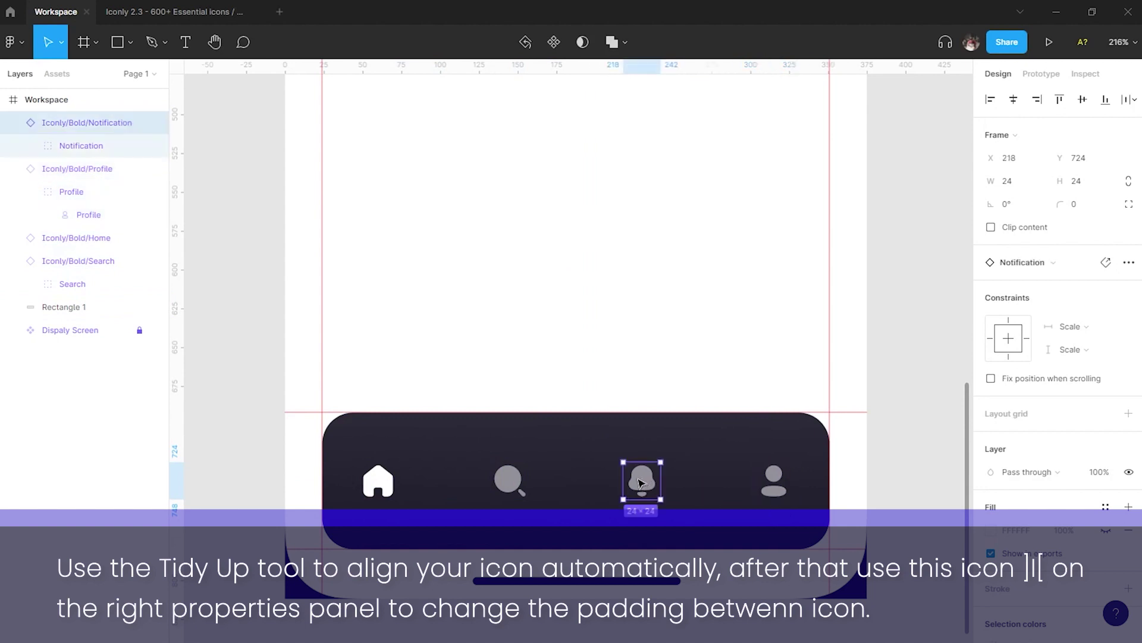
pyautogui.click(517, 483)
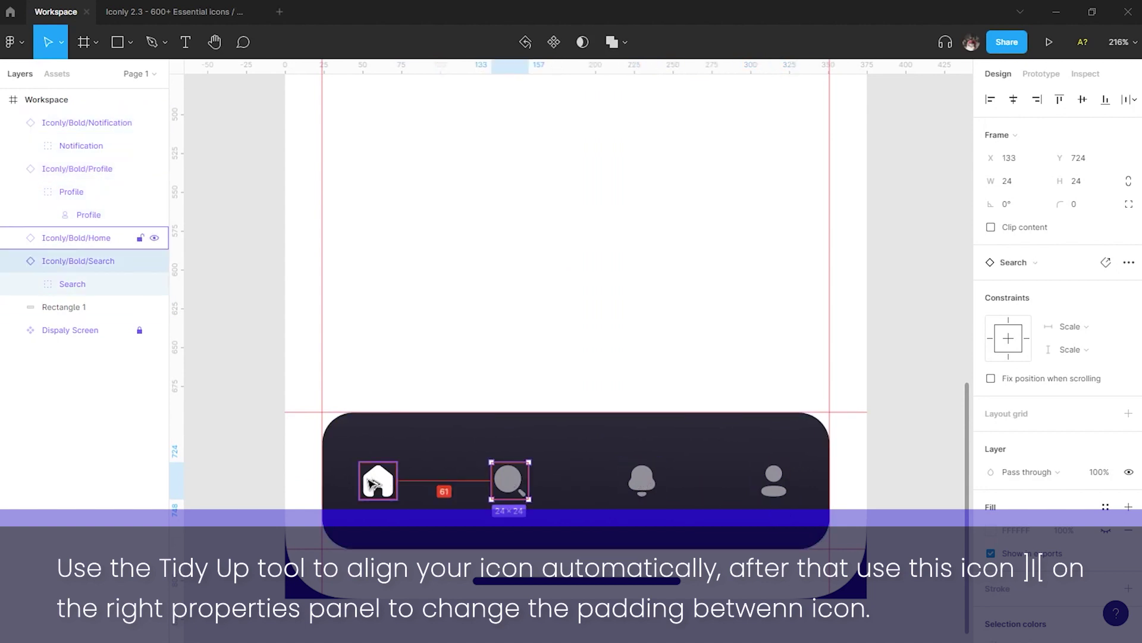
pyautogui.keyDown('shift'); pyautogui.click(378, 483); pyautogui.keyUp('shift')
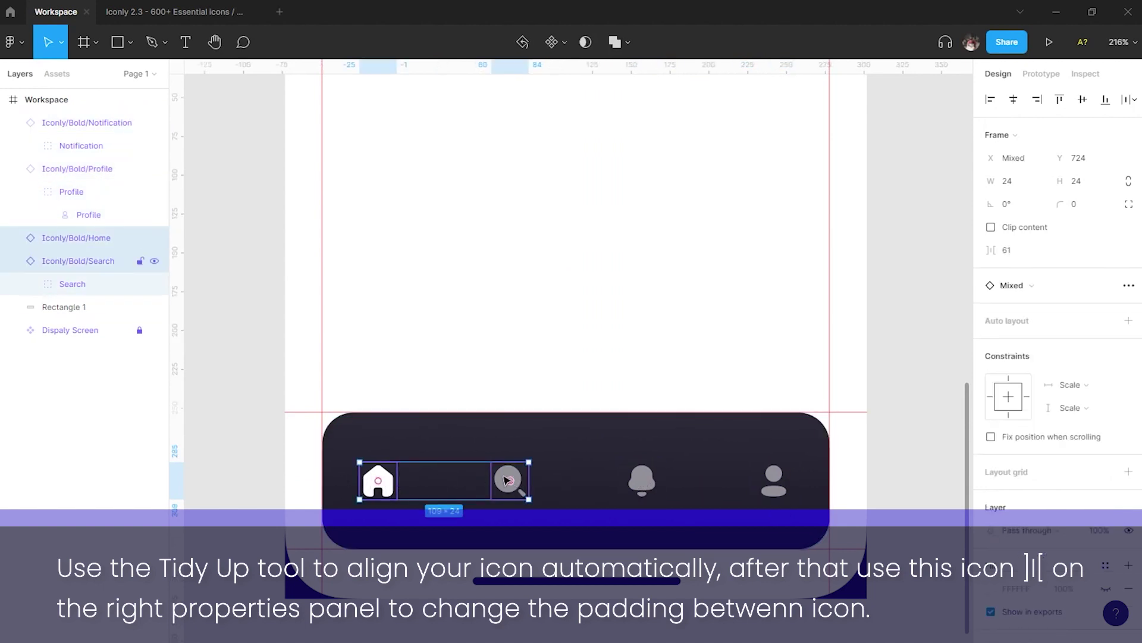
pyautogui.keyDown('shift'); pyautogui.click(687, 485); pyautogui.keyUp('shift')
pyautogui.click(771, 408)
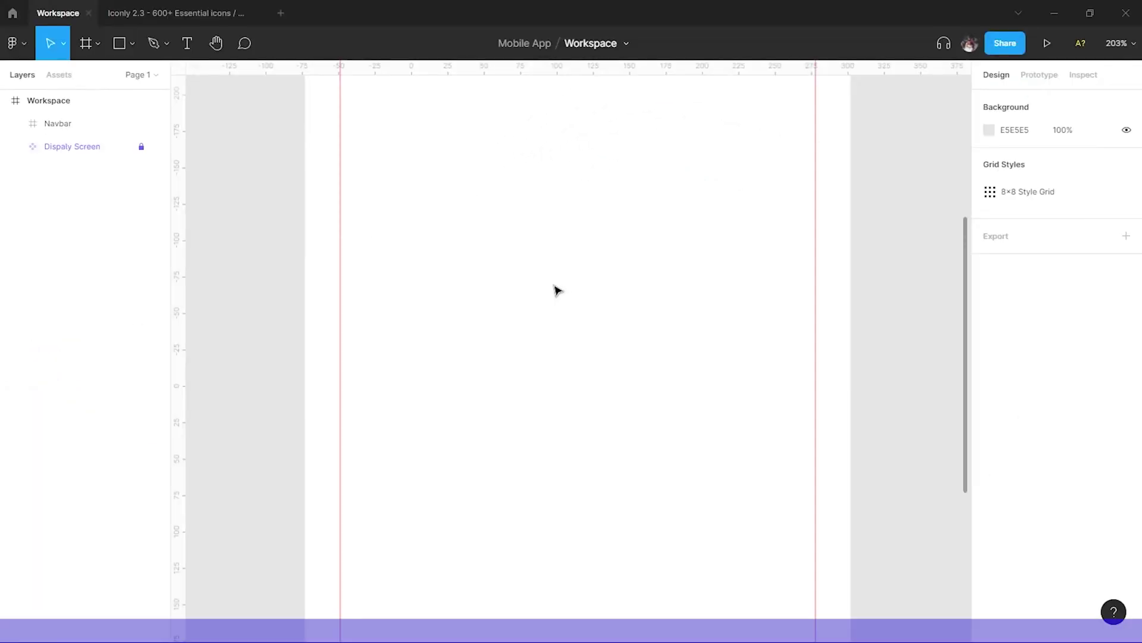
# Draw a grey rectangle, resize it to 144×100 and round its corners.
pyautogui.moveTo(456, 259); pyautogui.dragTo(662, 387)
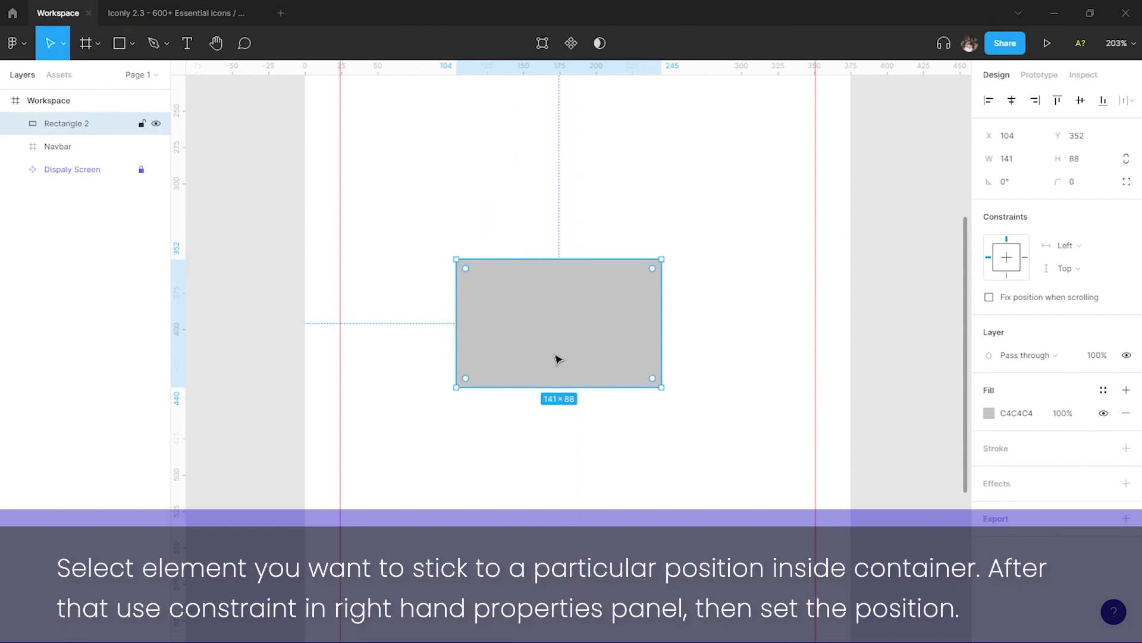
pyautogui.moveTo(659, 387); pyautogui.dragTo(669, 405)
pyautogui.moveTo(465, 269); pyautogui.dragTo(480, 283)
pyautogui.click(668, 222)
pyautogui.click(607, 316)
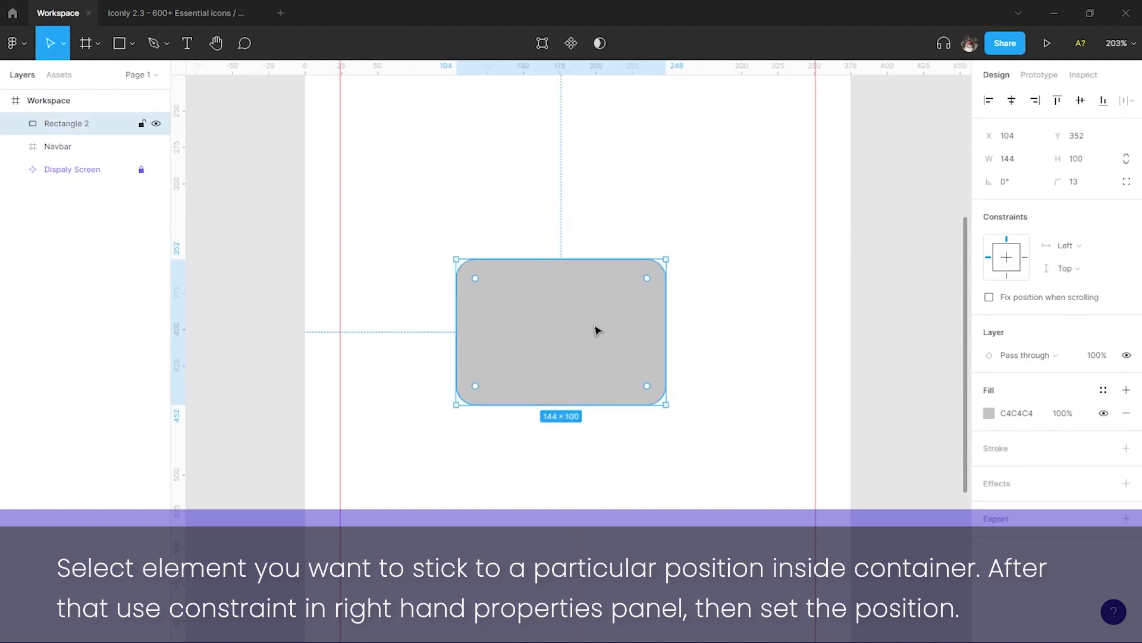
# Paste the bag icon into the rectangle's bottom-right corner and test resizing the rectangle.
pyautogui.hotkey('ctrl', 'v')
pyautogui.moveTo(582, 177)
pyautogui.mouseDown()
pyautogui.moveTo(597, 364)
pyautogui.moveTo(632, 381)
pyautogui.mouseUp()
pyautogui.click(702, 359)
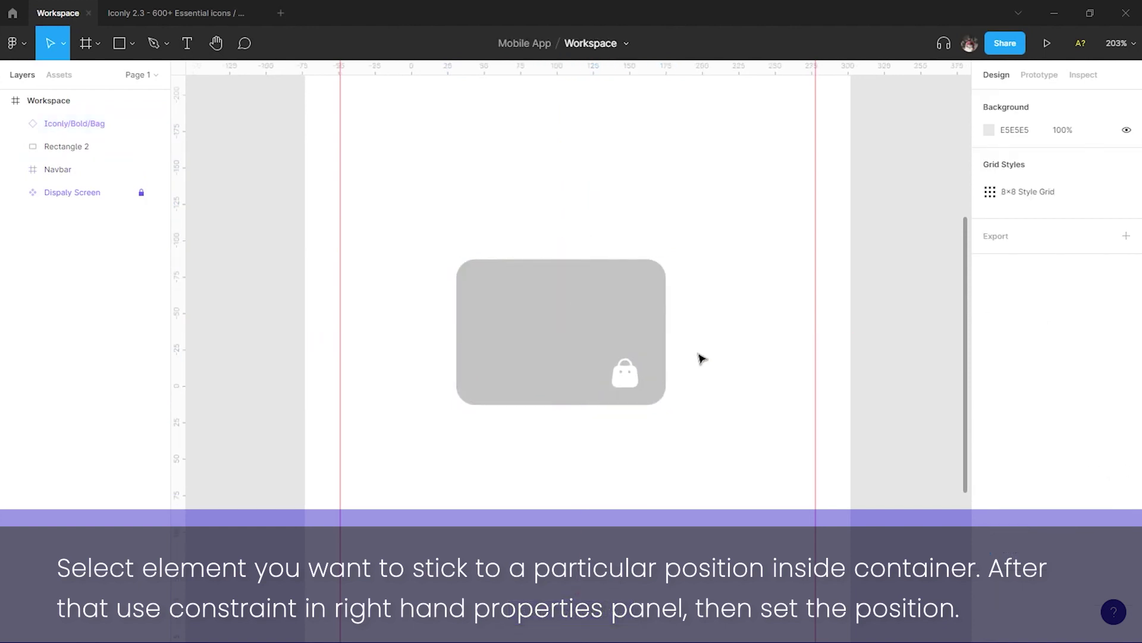
pyautogui.moveTo(633, 375); pyautogui.dragTo(636, 368)
pyautogui.click(641, 328)
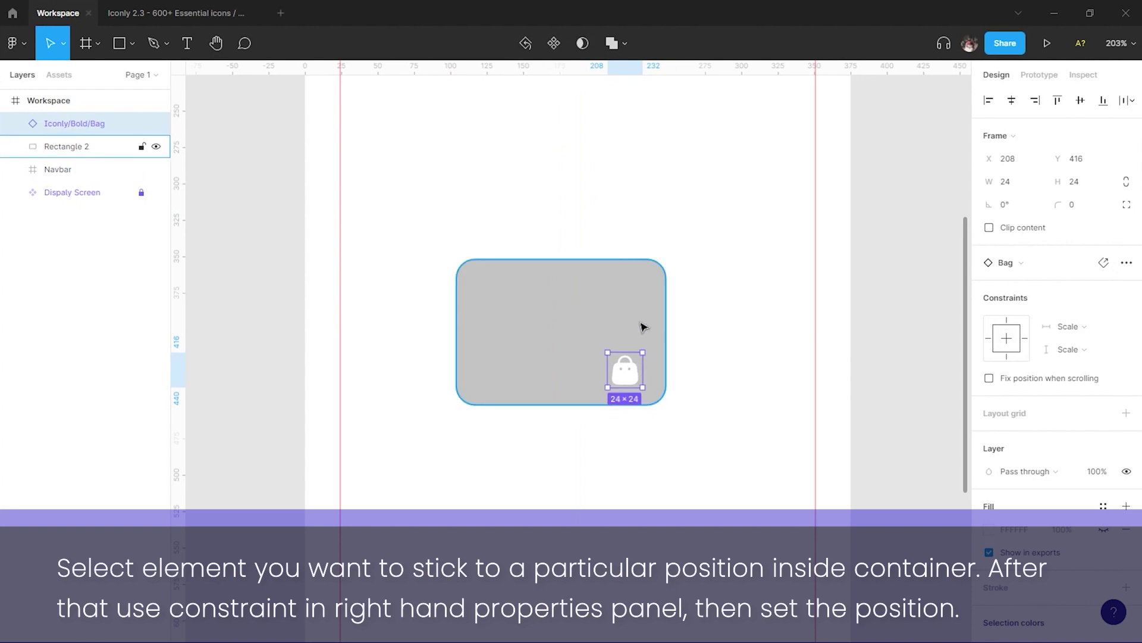
pyautogui.moveTo(666, 404)
pyautogui.mouseDown()
pyautogui.moveTo(663, 424)
pyautogui.moveTo(662, 409)
pyautogui.moveTo(737, 448)
pyautogui.moveTo(704, 500)
pyautogui.moveTo(669, 412)
pyautogui.mouseUp()
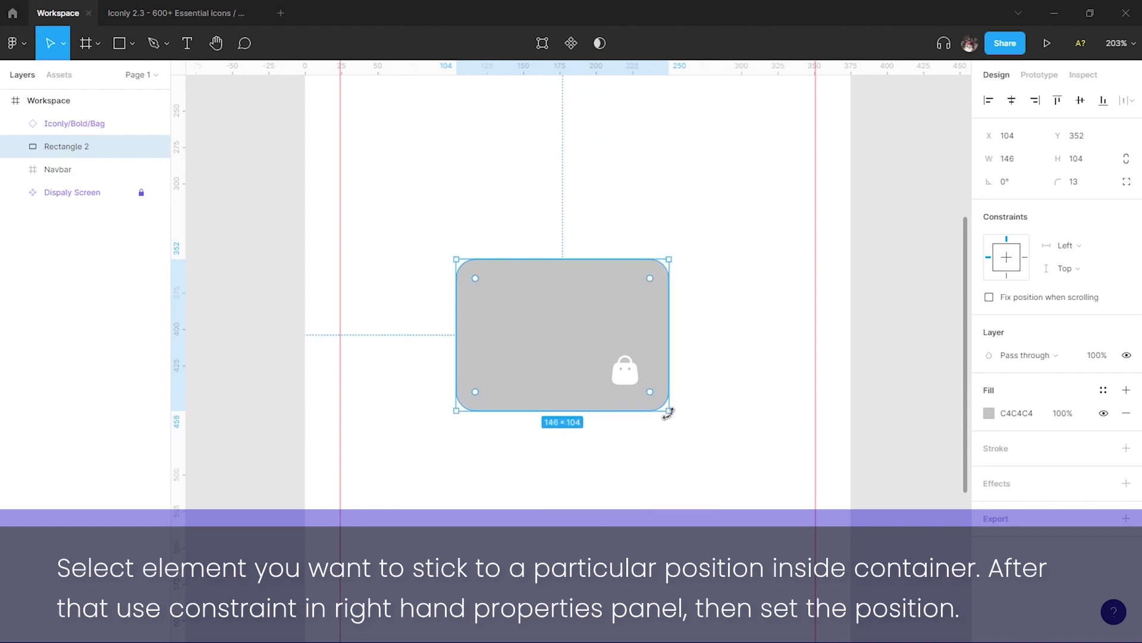
pyautogui.click(697, 407)
pyautogui.click(655, 319)
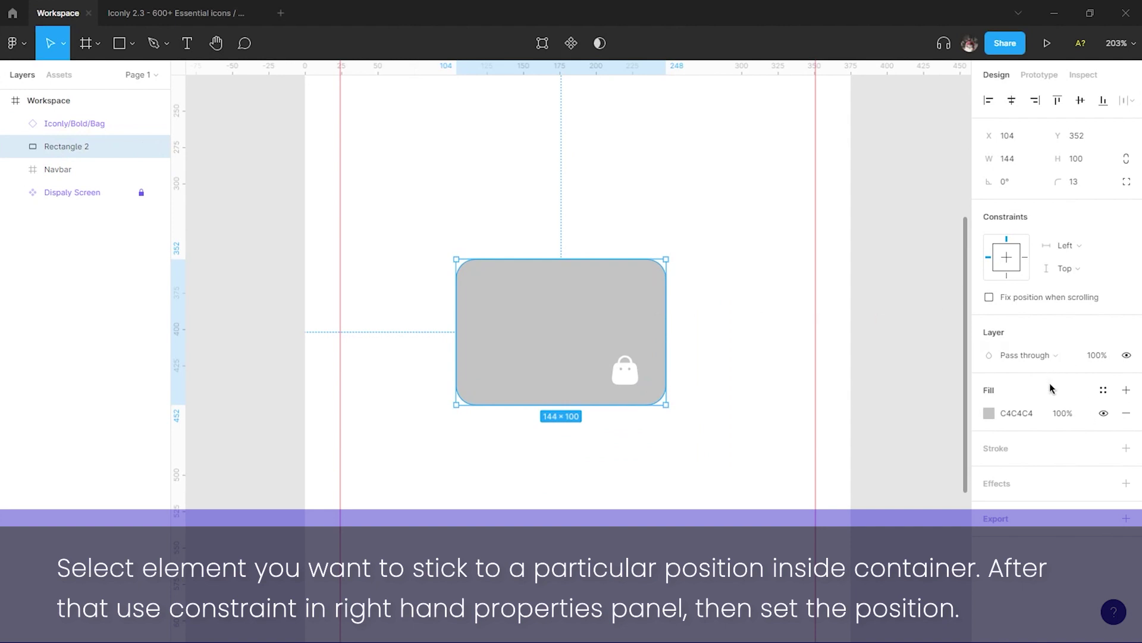
# Set the rectangle's constraints to Scale/Scale and the bag icon's to Right/Bottom.
pyautogui.click(1071, 245)
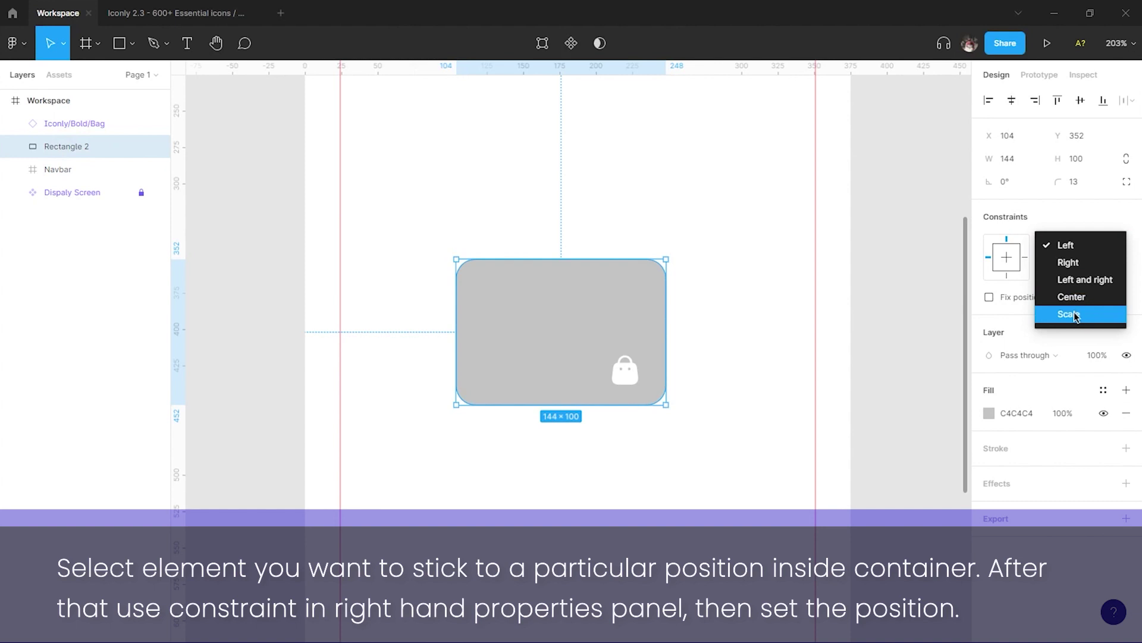
pyautogui.click(1069, 314)
pyautogui.click(1068, 271)
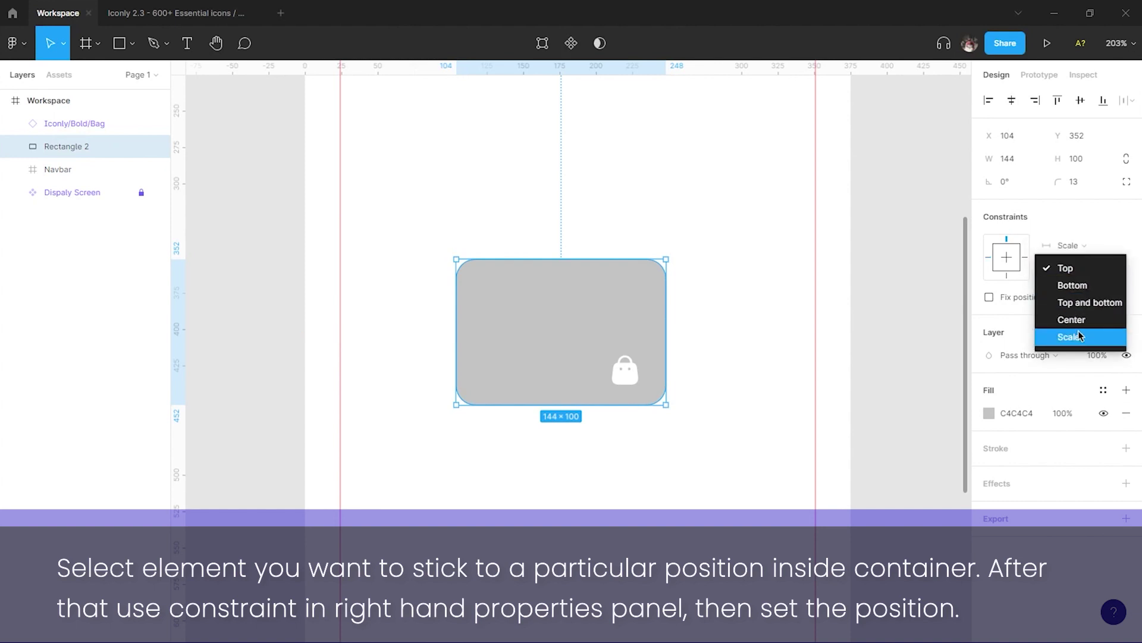
pyautogui.click(1071, 336)
pyautogui.click(625, 370)
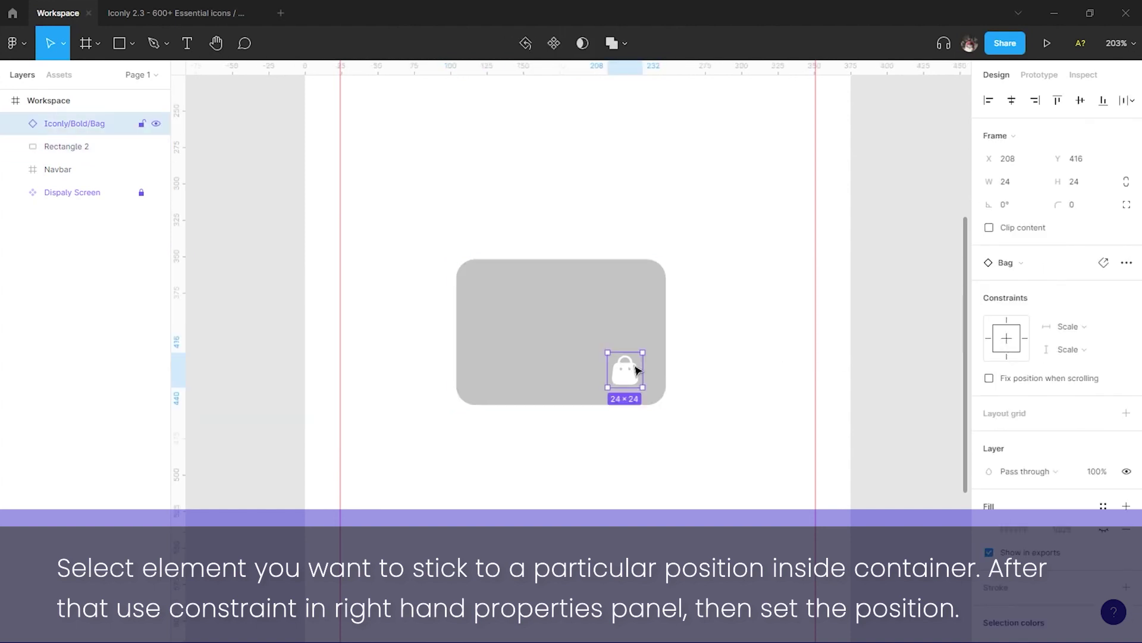
pyautogui.click(1084, 326)
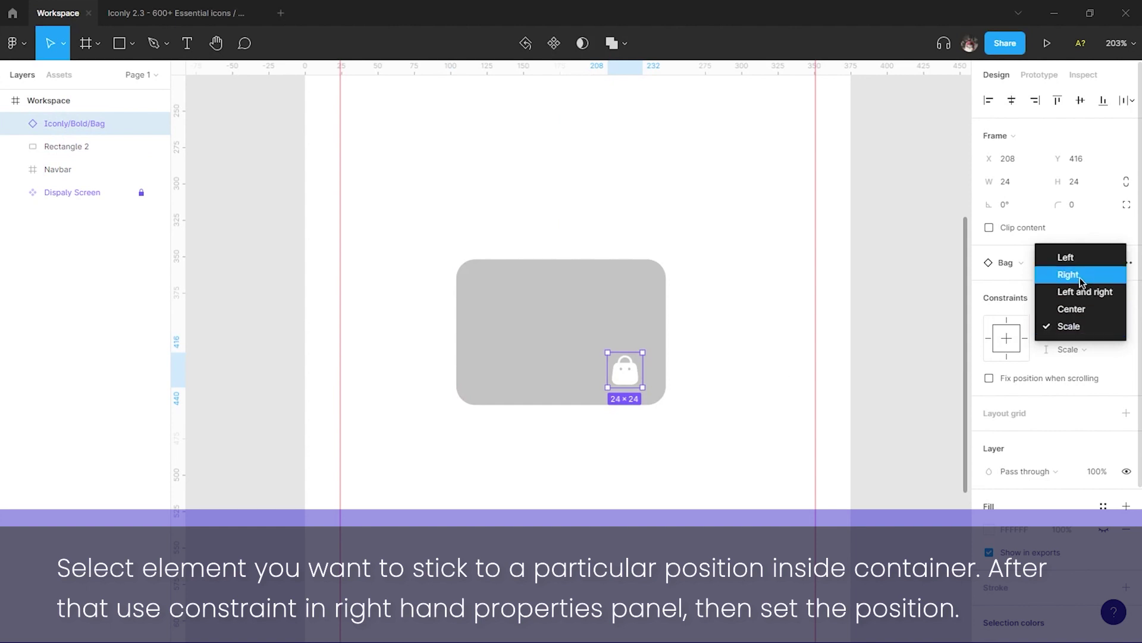
pyautogui.click(1078, 276)
pyautogui.click(1080, 349)
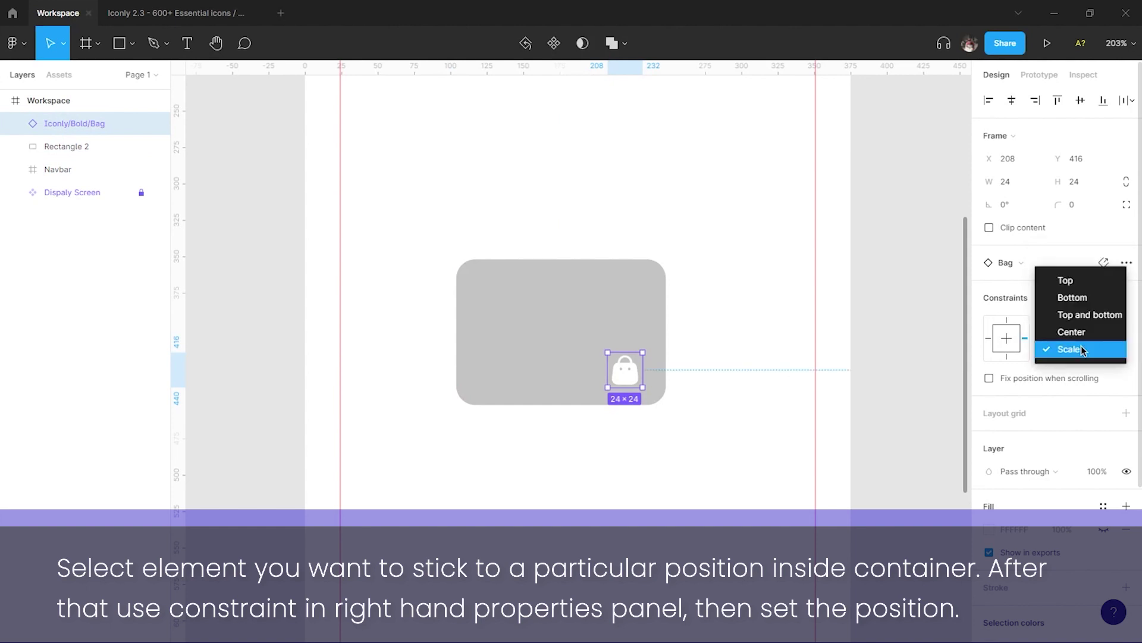
pyautogui.click(1082, 299)
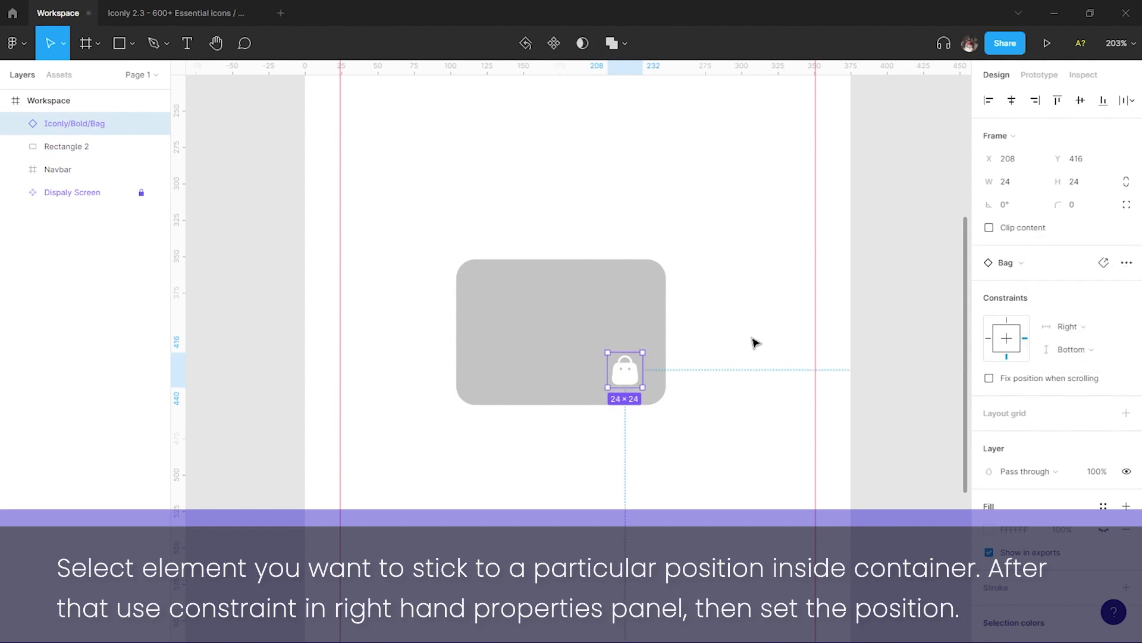
# Group the rectangle and bag icon into Group 5.
pyautogui.click(645, 326)
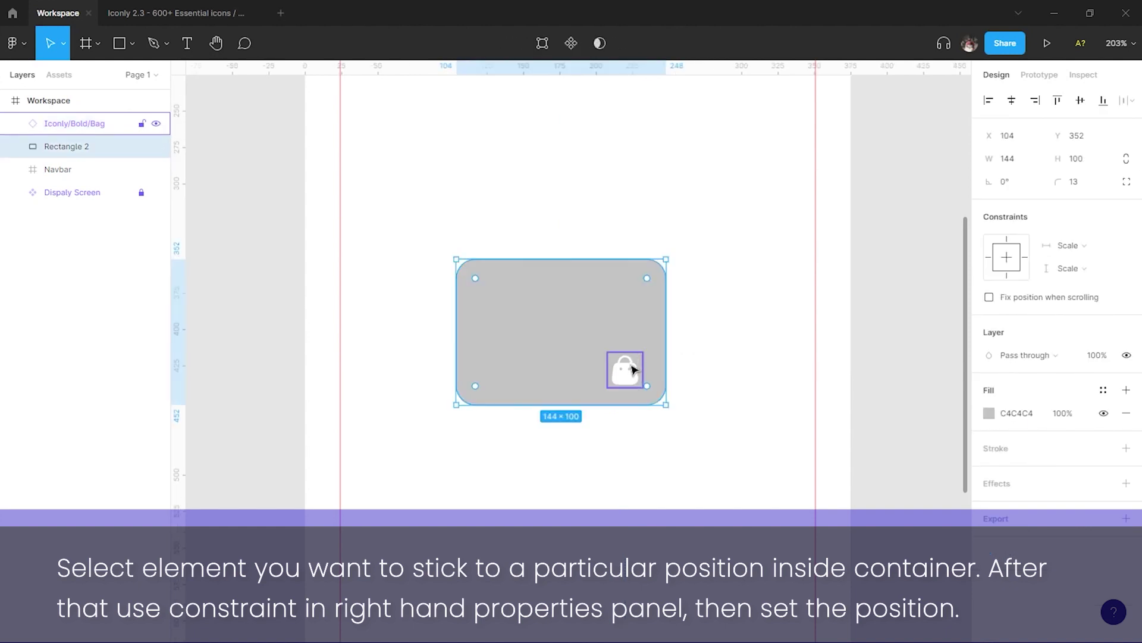
pyautogui.keyDown('shift'); pyautogui.click(634, 370); pyautogui.keyUp('shift')
pyautogui.hotkey('ctrl', 'g')
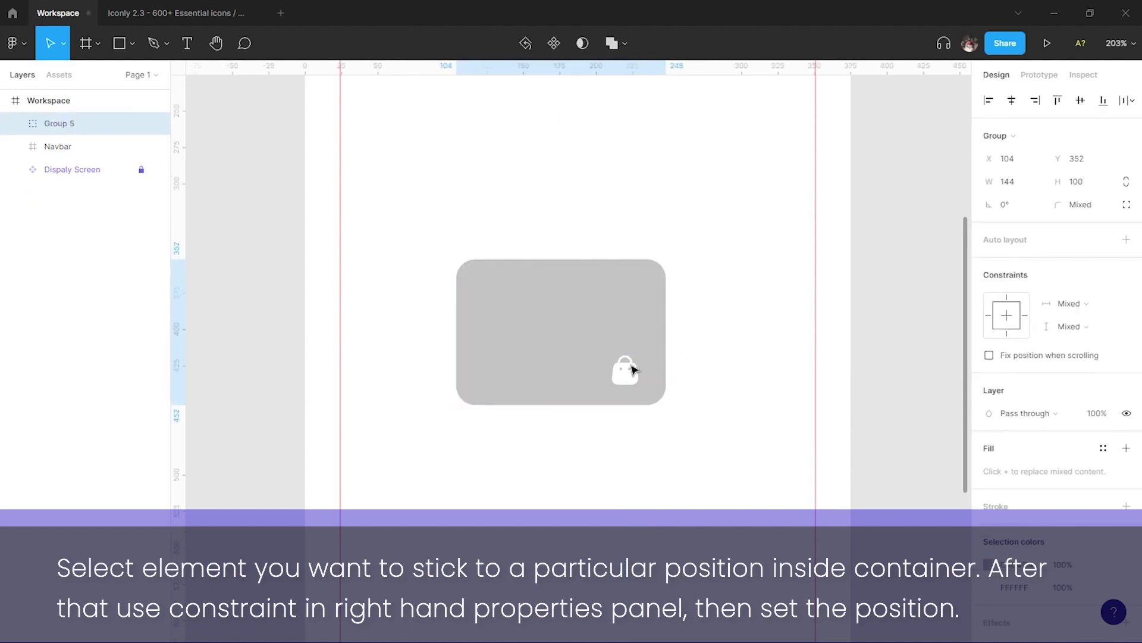
# Convert the group into Frame 1 and stretch it to 196×136 to test the icon constraints.
pyautogui.rightClick(660, 316)
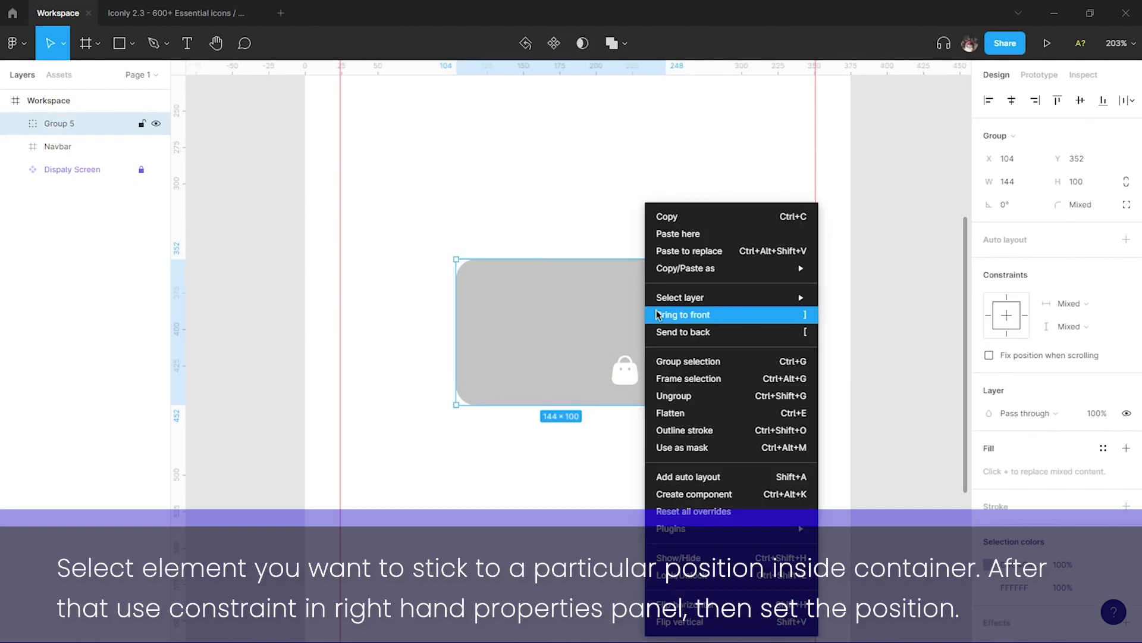
pyautogui.click(695, 383)
pyautogui.click(683, 365)
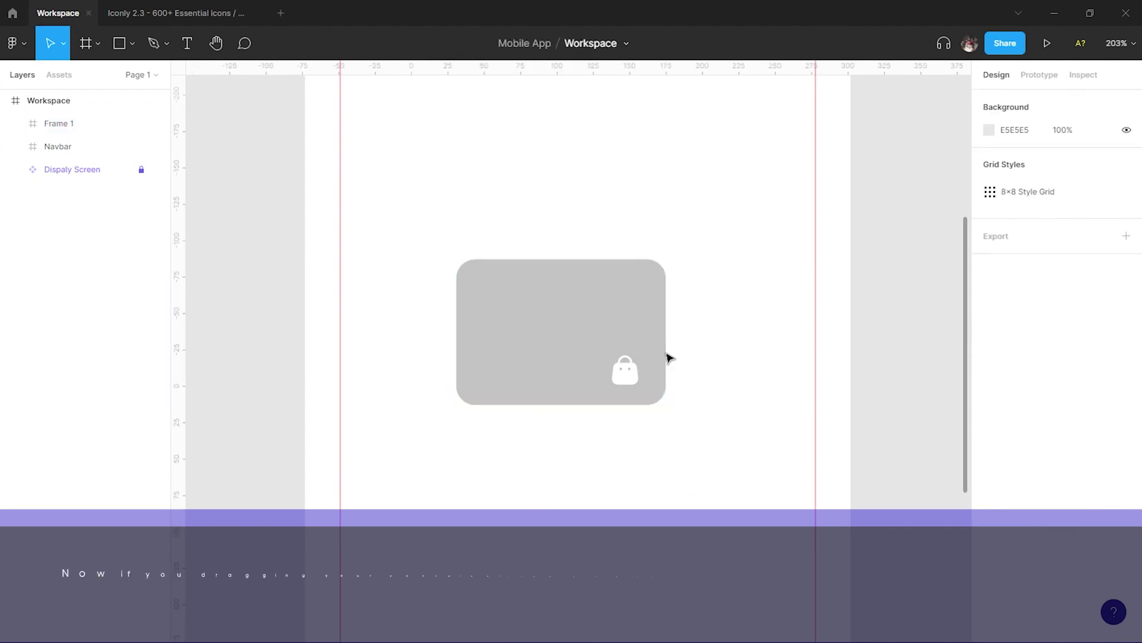
pyautogui.moveTo(667, 404)
pyautogui.mouseDown()
pyautogui.moveTo(779, 519)
pyautogui.moveTo(797, 476)
pyautogui.moveTo(794, 357)
pyautogui.moveTo(770, 428)
pyautogui.moveTo(643, 472)
pyautogui.moveTo(571, 417)
pyautogui.moveTo(581, 339)
pyautogui.moveTo(706, 339)
pyautogui.moveTo(624, 397)
pyautogui.moveTo(587, 372)
pyautogui.moveTo(607, 365)
pyautogui.moveTo(619, 446)
pyautogui.moveTo(743, 417)
pyautogui.moveTo(734, 464)
pyautogui.moveTo(742, 457)
pyautogui.mouseUp()
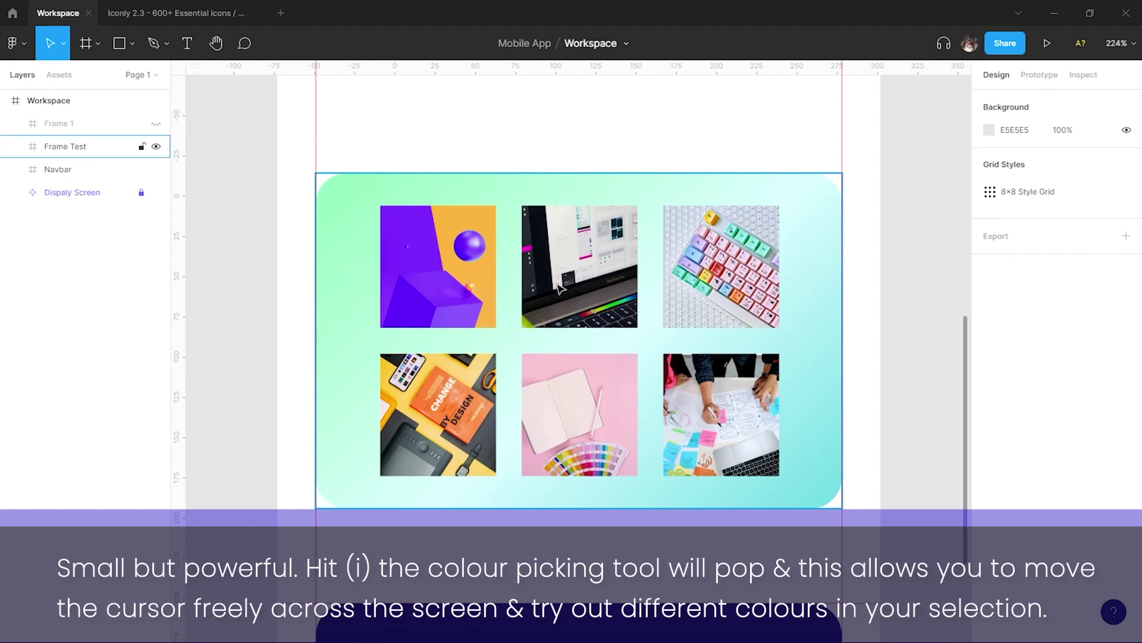
# Draw a small rectangle above the photo card.
pyautogui.press('r')
pyautogui.moveTo(535, 108)
pyautogui.mouseDown()
pyautogui.moveTo(612, 140)
pyautogui.moveTo(673, 146)
pyautogui.moveTo(622, 140)
pyautogui.mouseUp()
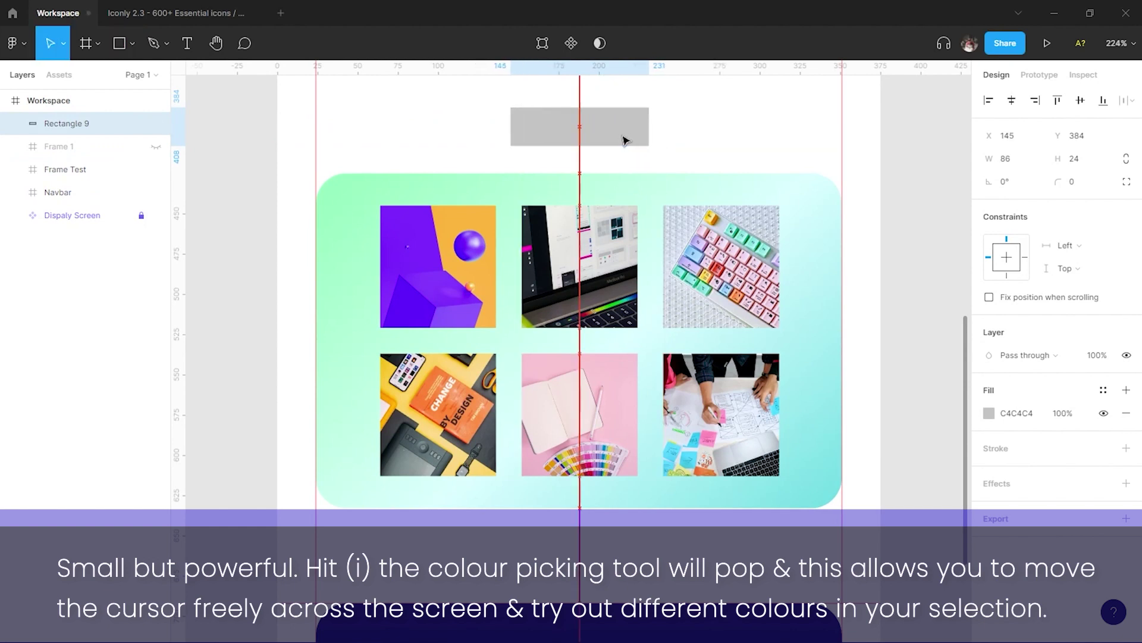
pyautogui.click(668, 148)
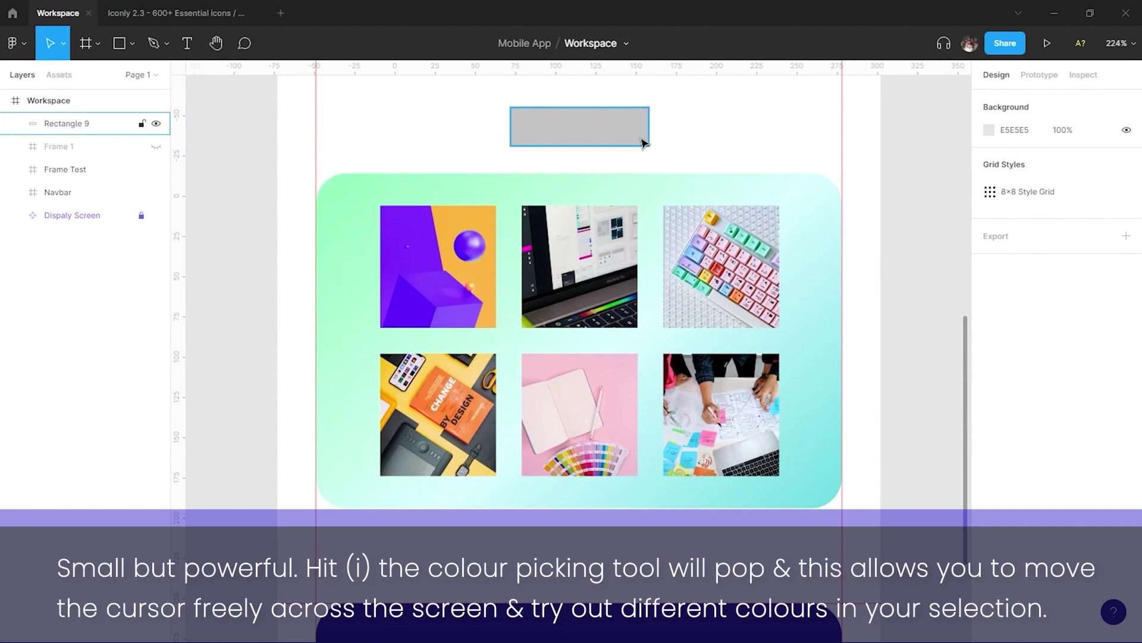
pyautogui.click(642, 142)
# Fill the rectangle with pale pink F3E1DF sampled from the notebook photo.
pyautogui.press('i')
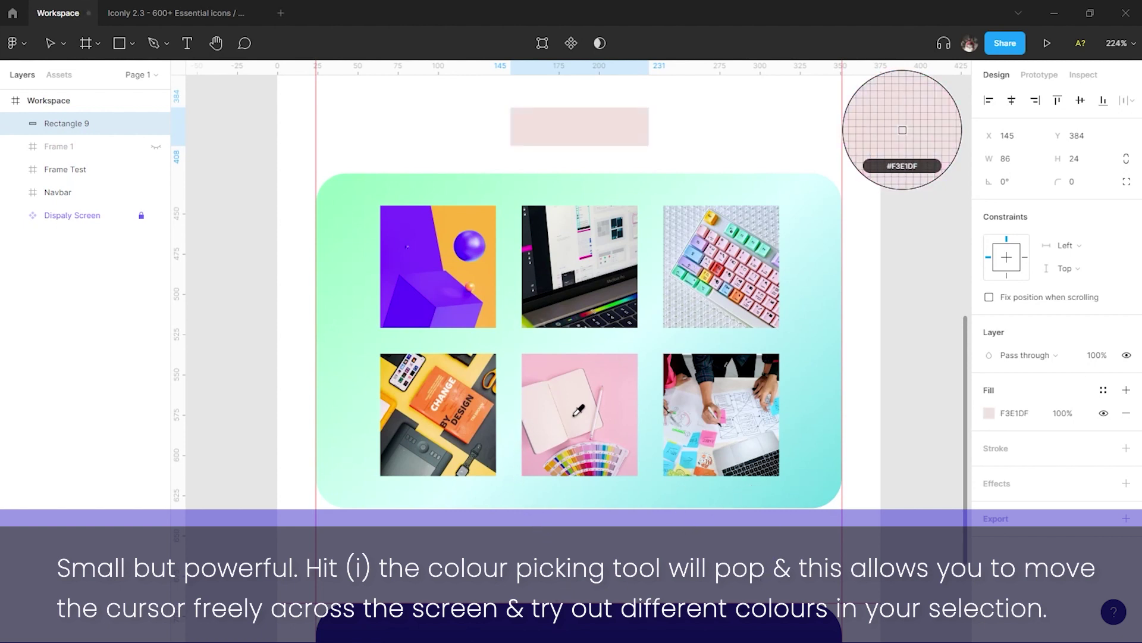
pyautogui.click(580, 402)
pyautogui.click(580, 402)
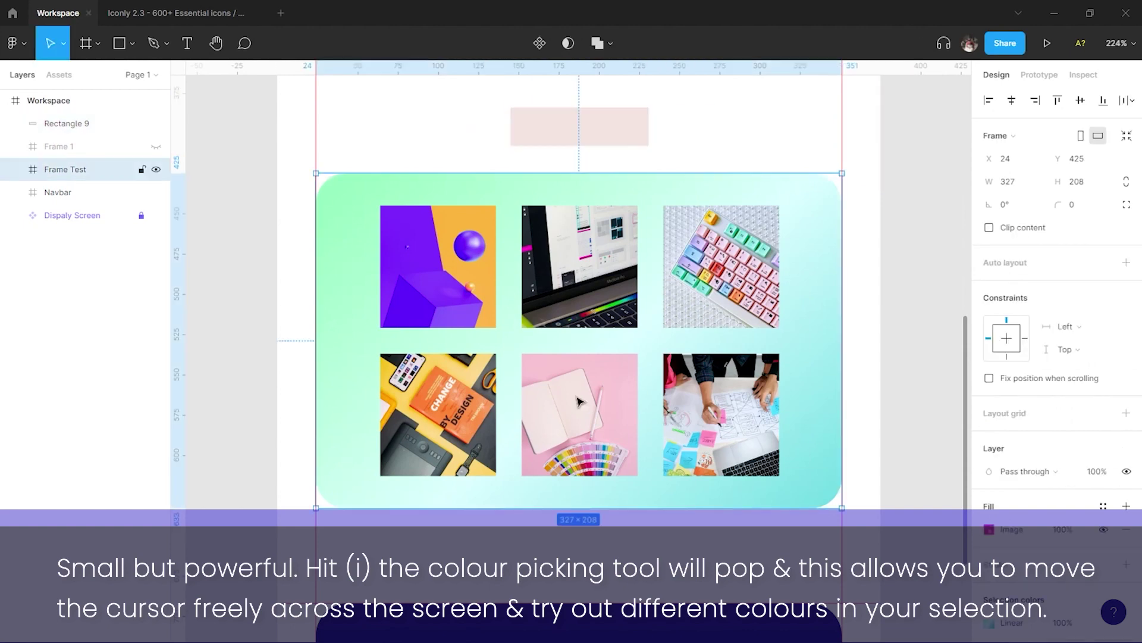
pyautogui.click(704, 123)
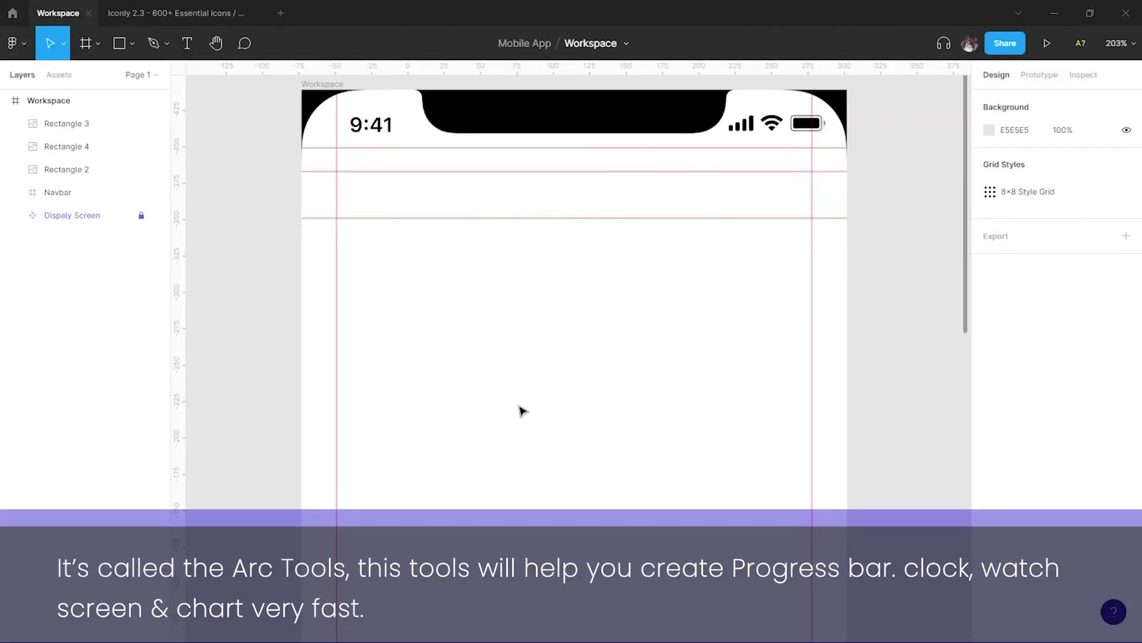
# Draw a grey circle on the phone screen and move it higher.
pyautogui.press('o')
pyautogui.moveTo(589, 408); pyautogui.dragTo(520, 321)
pyautogui.moveTo(596, 403)
pyautogui.mouseDown()
pyautogui.moveTo(596, 384)
pyautogui.moveTo(575, 381)
pyautogui.moveTo(582, 394)
pyautogui.mouseUp()
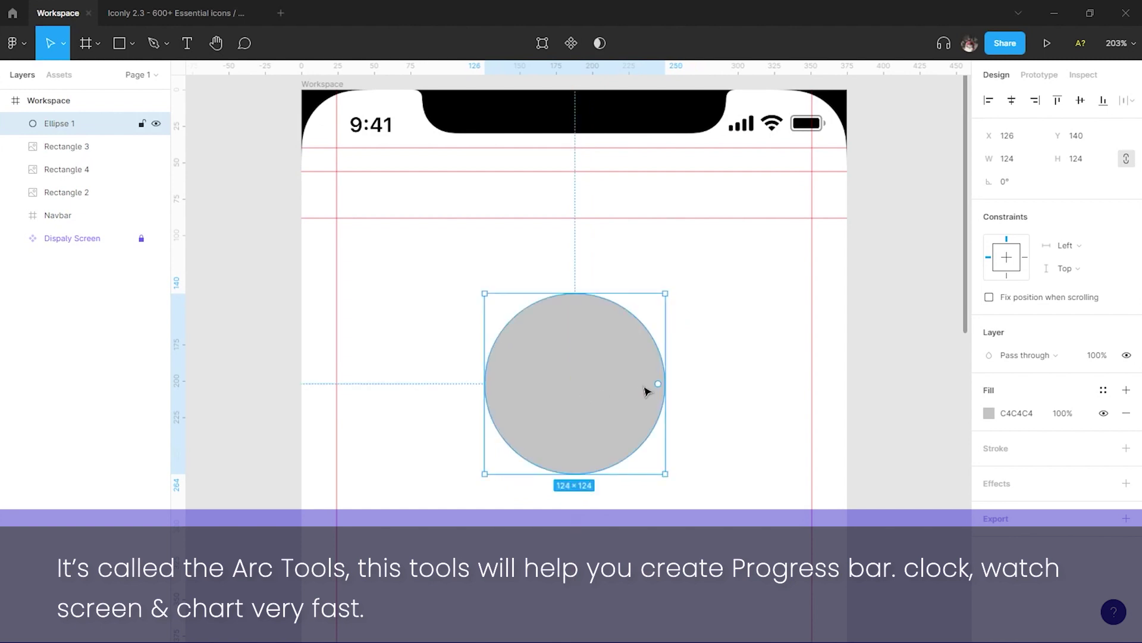
# Turn the circle into a thick ring arc at 81.07% ratio, rotated 180°.
pyautogui.moveTo(658, 383); pyautogui.dragTo(624, 467)
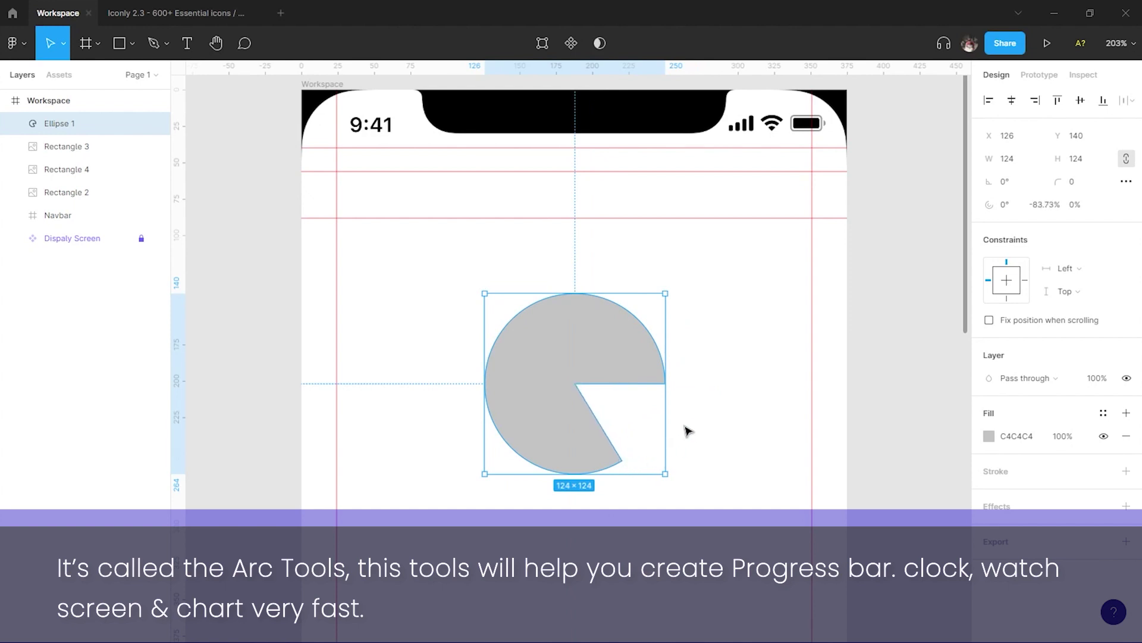
pyautogui.click(682, 427)
pyautogui.click(640, 370)
pyautogui.moveTo(663, 479)
pyautogui.mouseDown()
pyautogui.moveTo(638, 485)
pyautogui.moveTo(528, 400)
pyautogui.moveTo(523, 360)
pyautogui.mouseUp()
pyautogui.moveTo(576, 384)
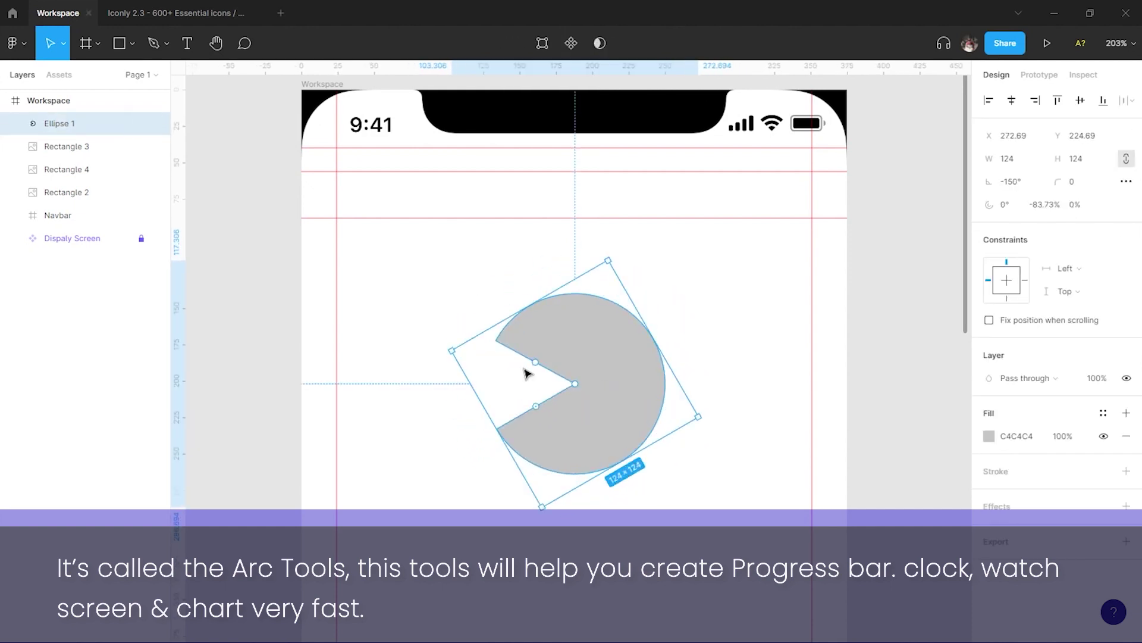
pyautogui.moveTo(576, 386); pyautogui.dragTo(644, 399)
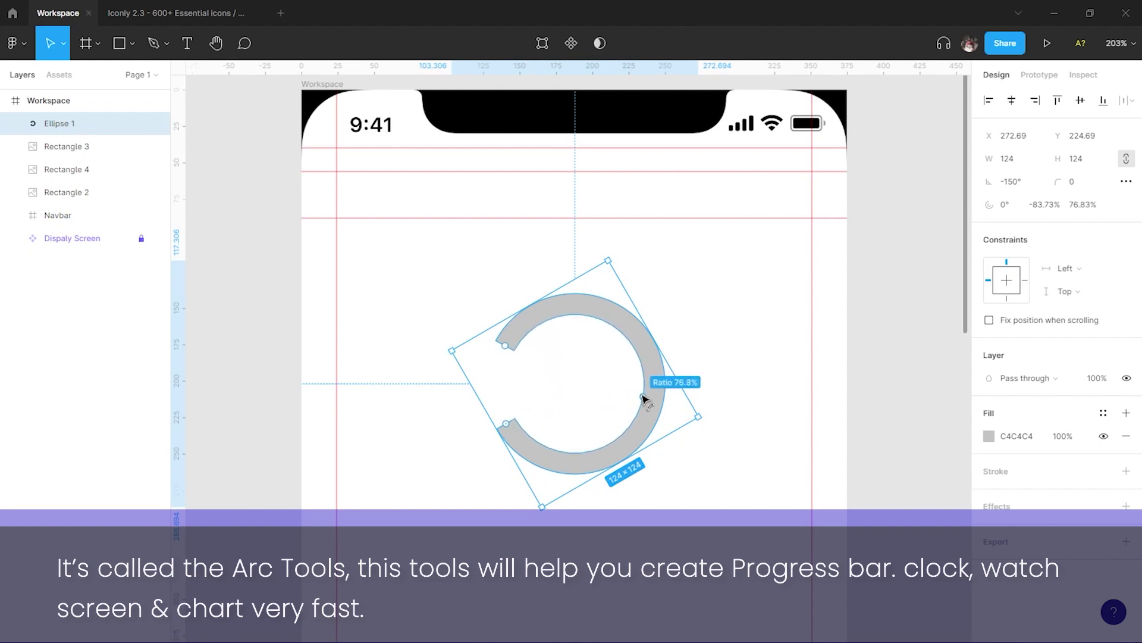
pyautogui.moveTo(612, 251); pyautogui.dragTo(648, 294)
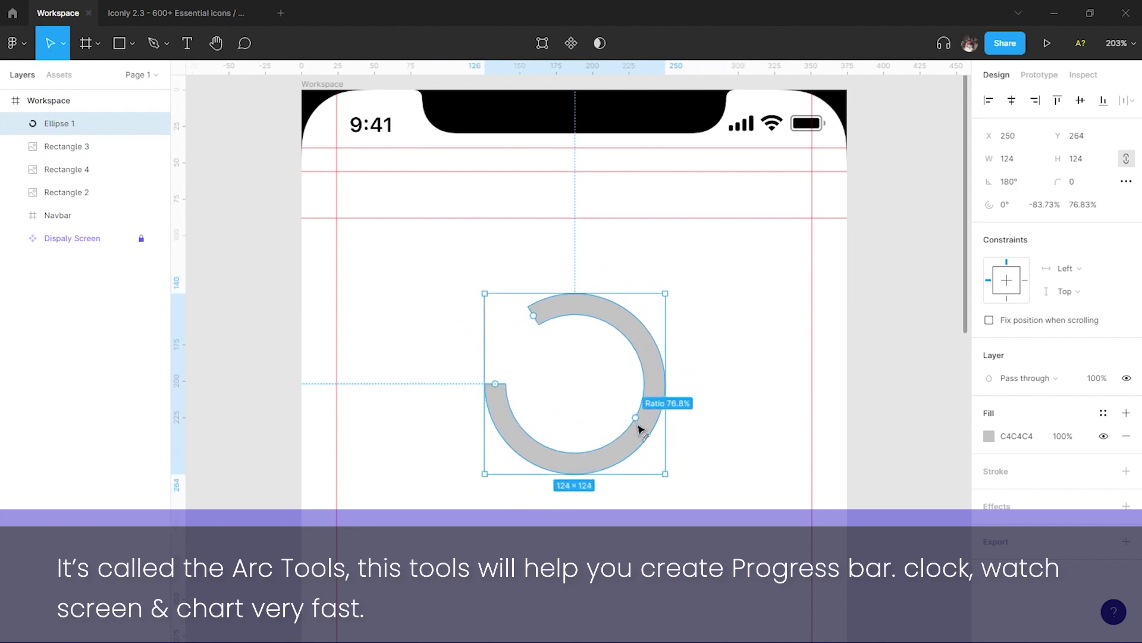
pyautogui.moveTo(640, 421); pyautogui.dragTo(641, 423)
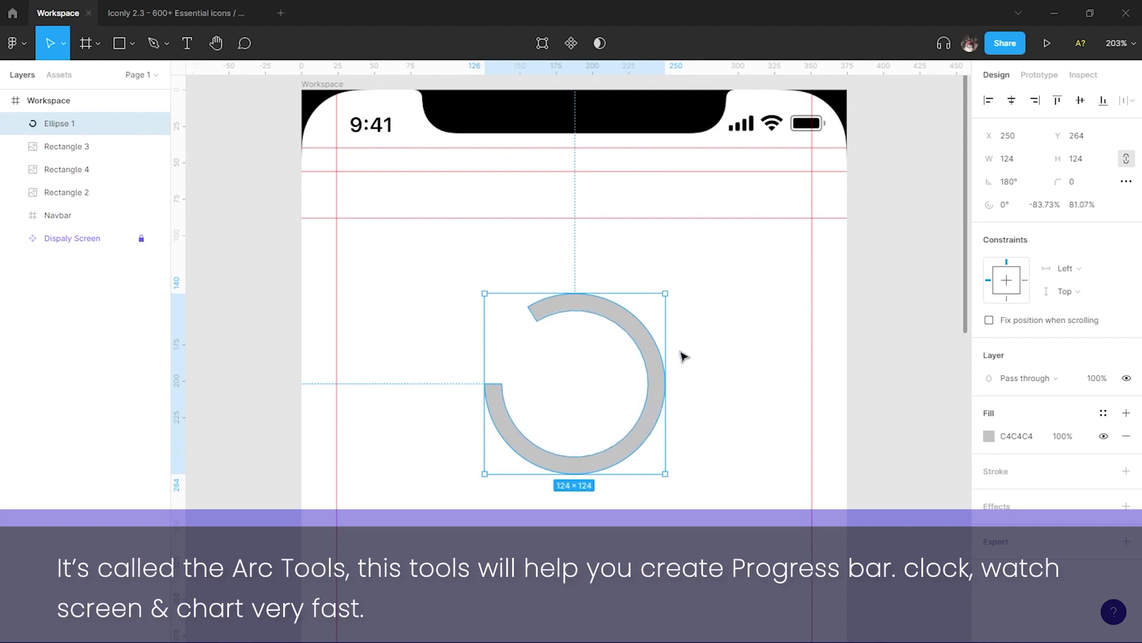
# Round the arc's ends with a corner radius of 20.
pyautogui.click(1082, 186)
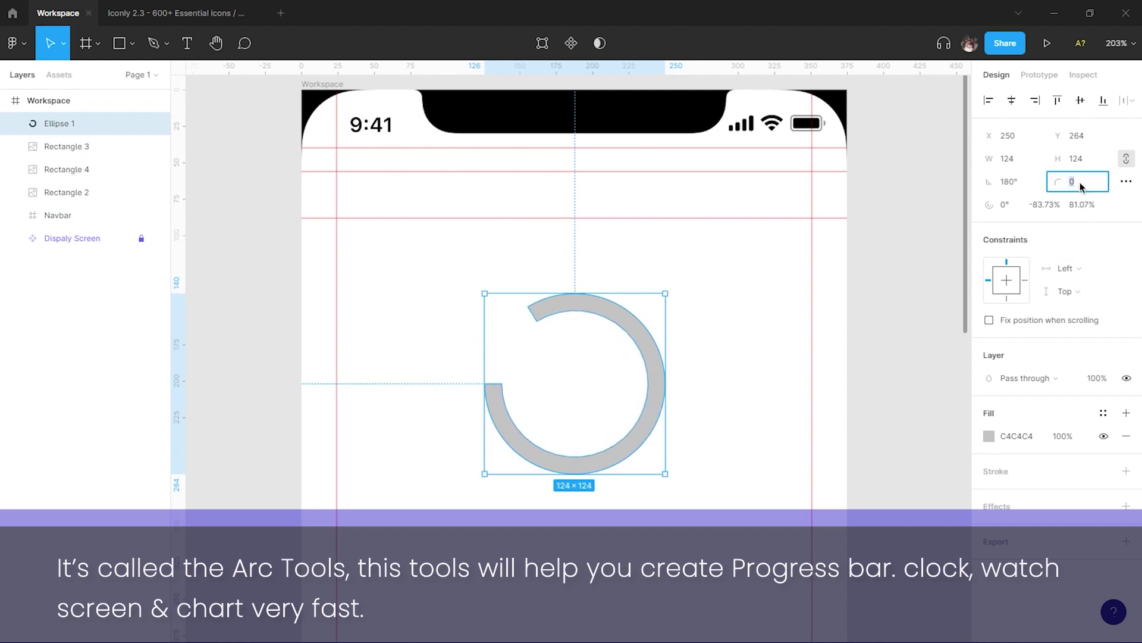
pyautogui.write('20')
pyautogui.click(726, 343)
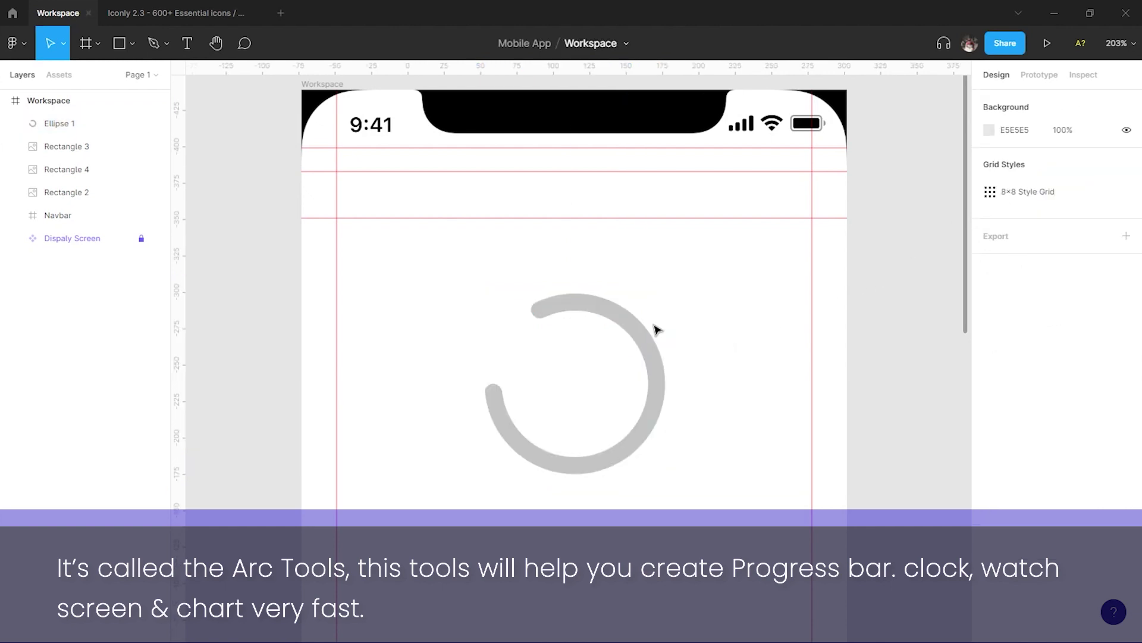
pyautogui.click(641, 333)
# Give the arc a linear gradient fading from pink E8BCBC at the bottom to transparent at the top.
pyautogui.click(986, 433)
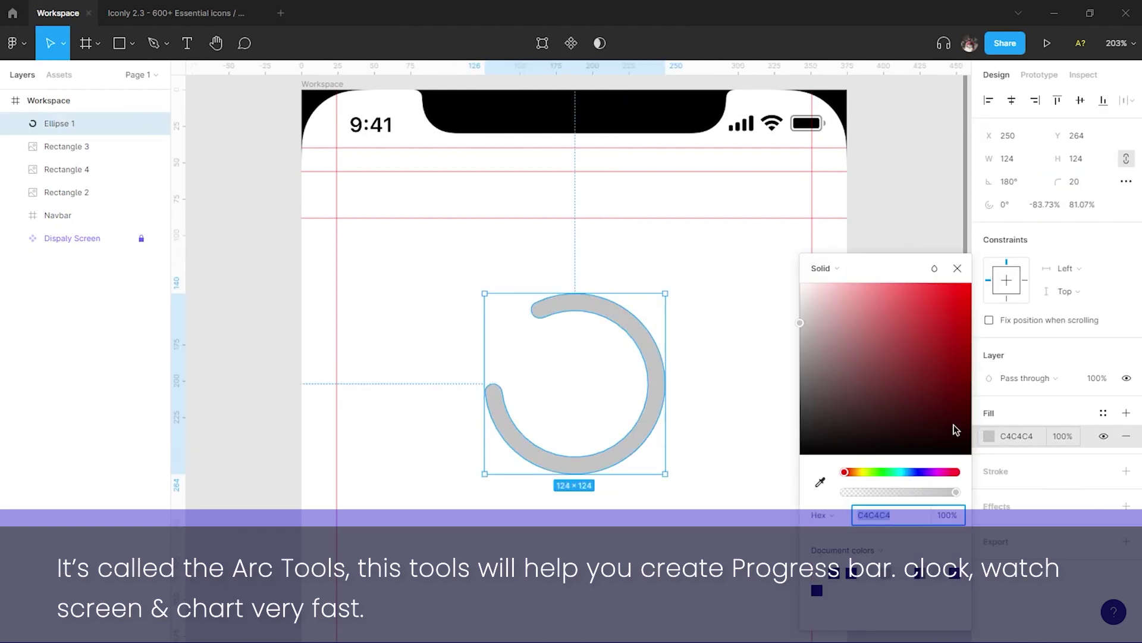
pyautogui.click(826, 270)
pyautogui.click(841, 286)
pyautogui.click(818, 249)
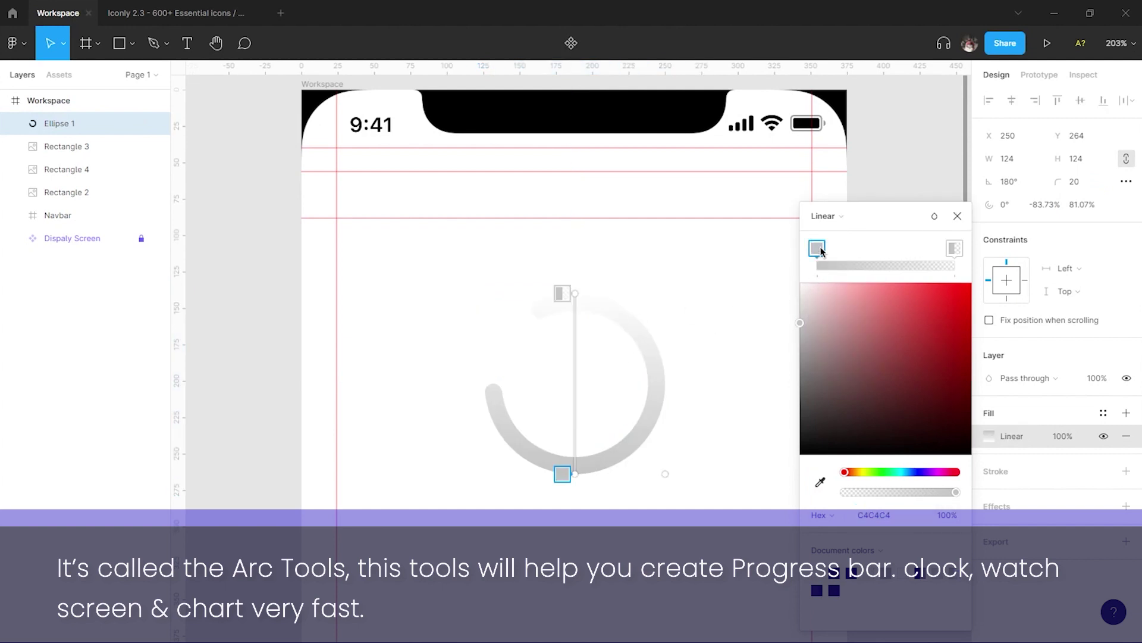
pyautogui.click(896, 315)
pyautogui.moveTo(887, 312); pyautogui.dragTo(870, 303)
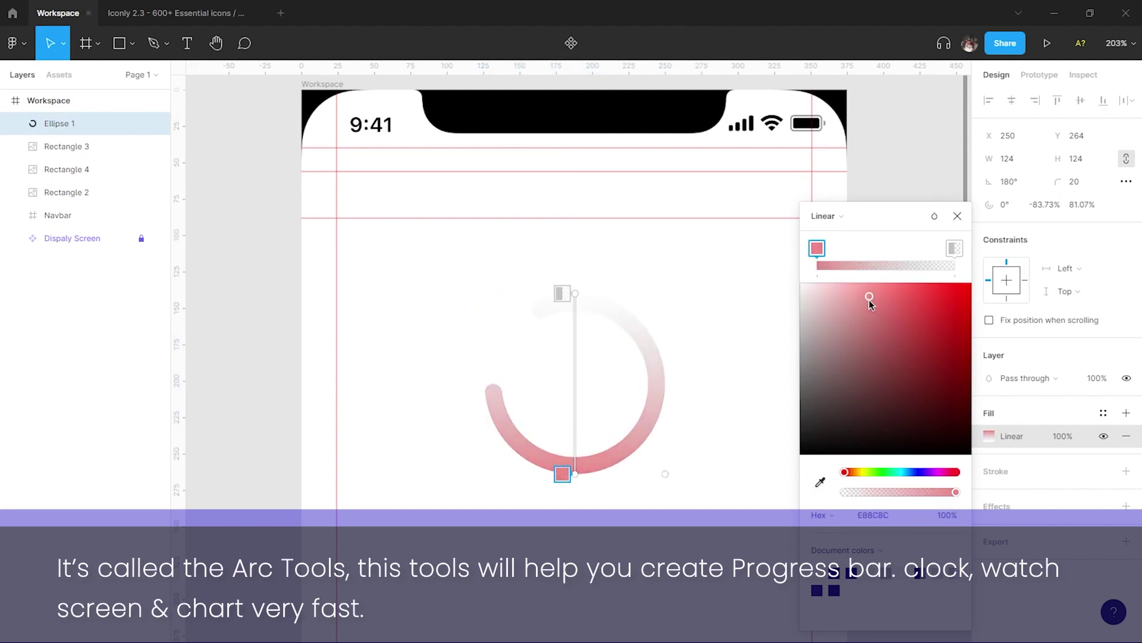
pyautogui.click(951, 248)
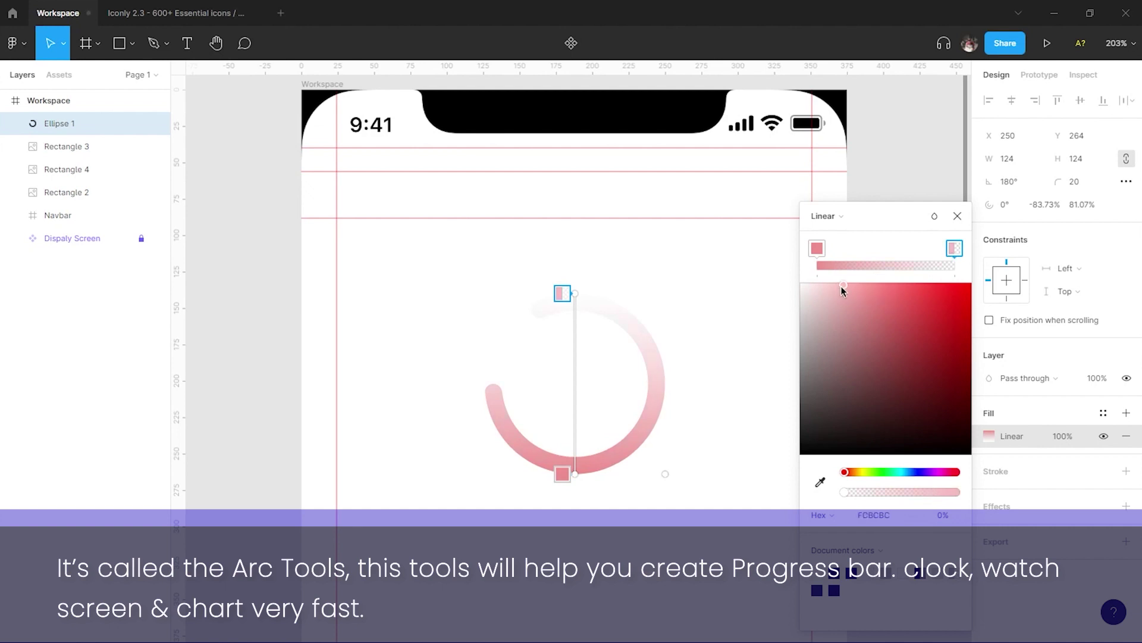
pyautogui.moveTo(576, 293)
pyautogui.mouseDown()
pyautogui.moveTo(579, 275)
pyautogui.moveTo(596, 275)
pyautogui.mouseUp()
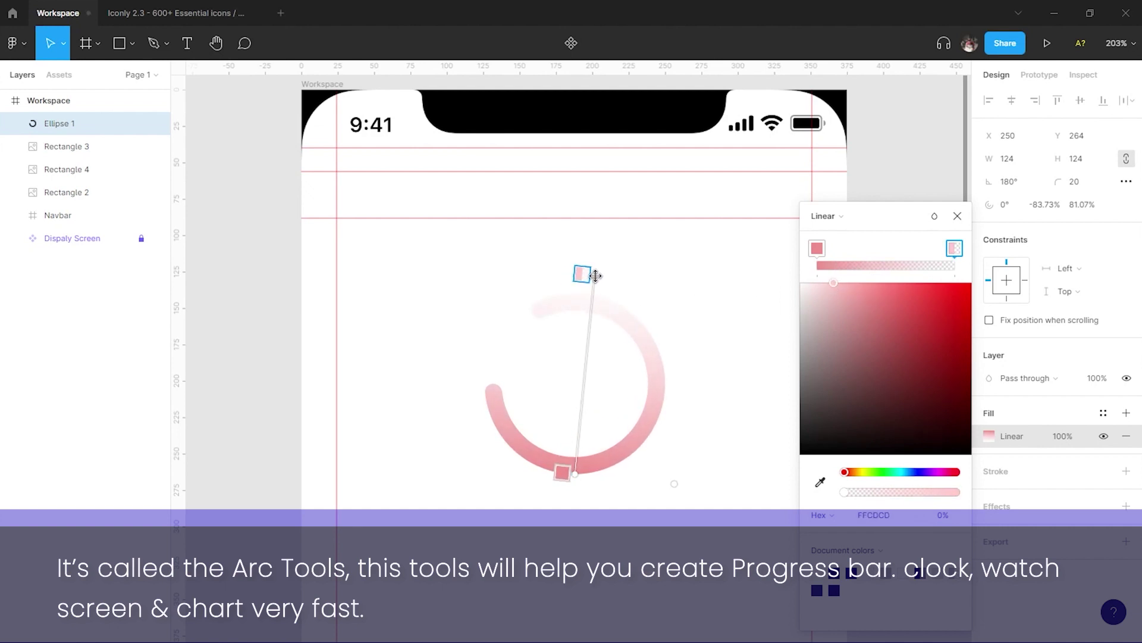
pyautogui.moveTo(575, 475)
pyautogui.mouseDown()
pyautogui.moveTo(587, 499)
pyautogui.moveTo(576, 496)
pyautogui.mouseUp()
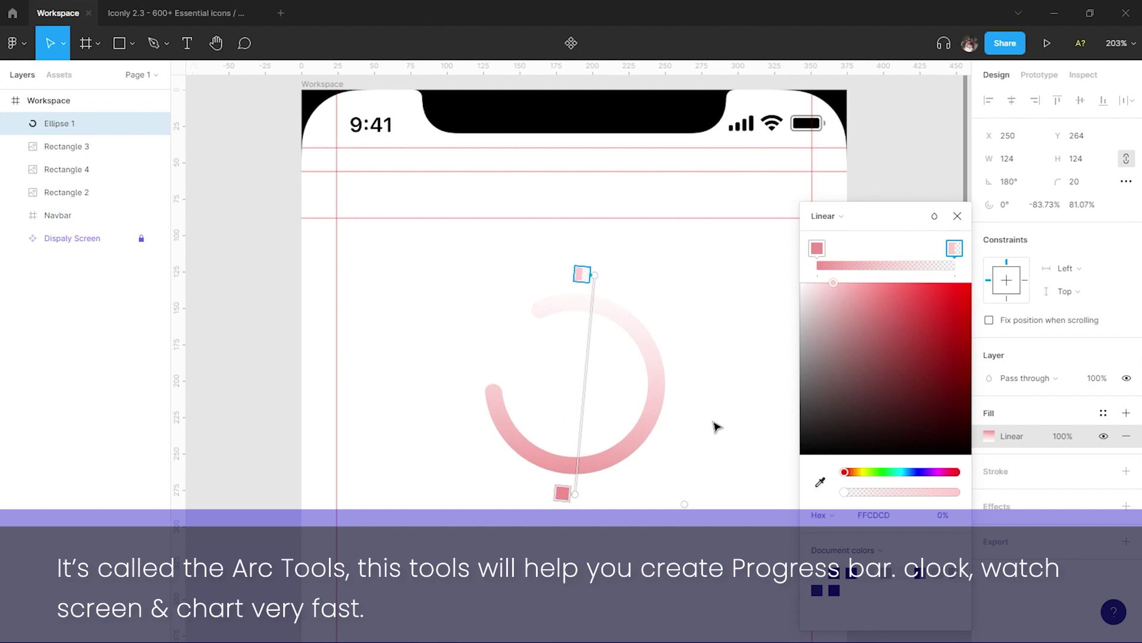
pyautogui.click(958, 215)
pyautogui.click(727, 367)
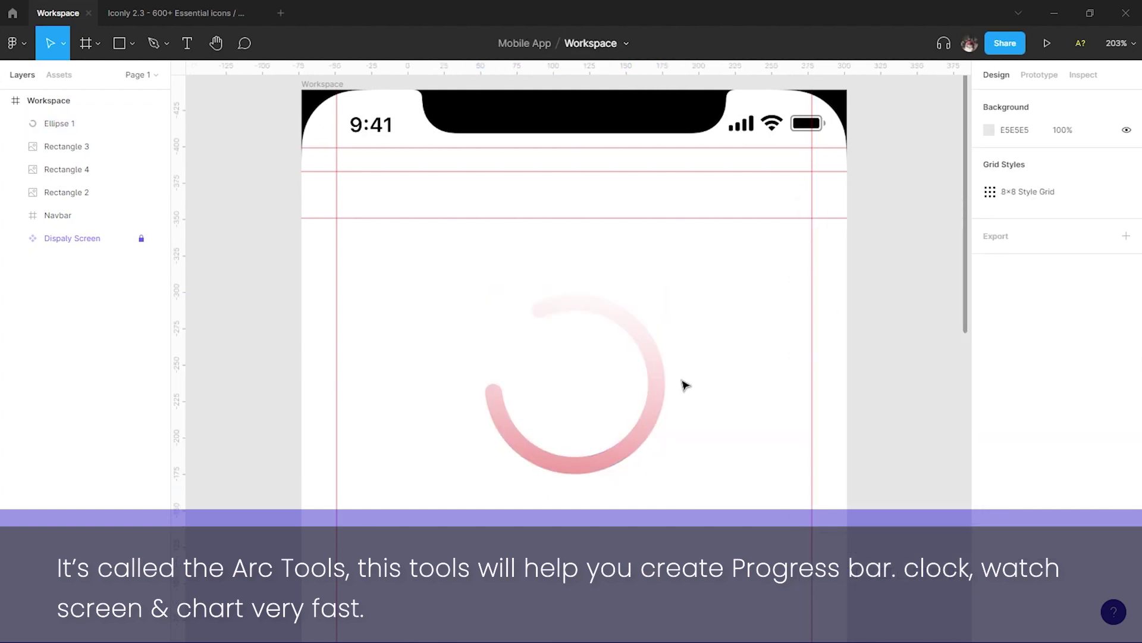
# Add a '25%' text label centred inside the ring.
pyautogui.press('t')
pyautogui.click(565, 382)
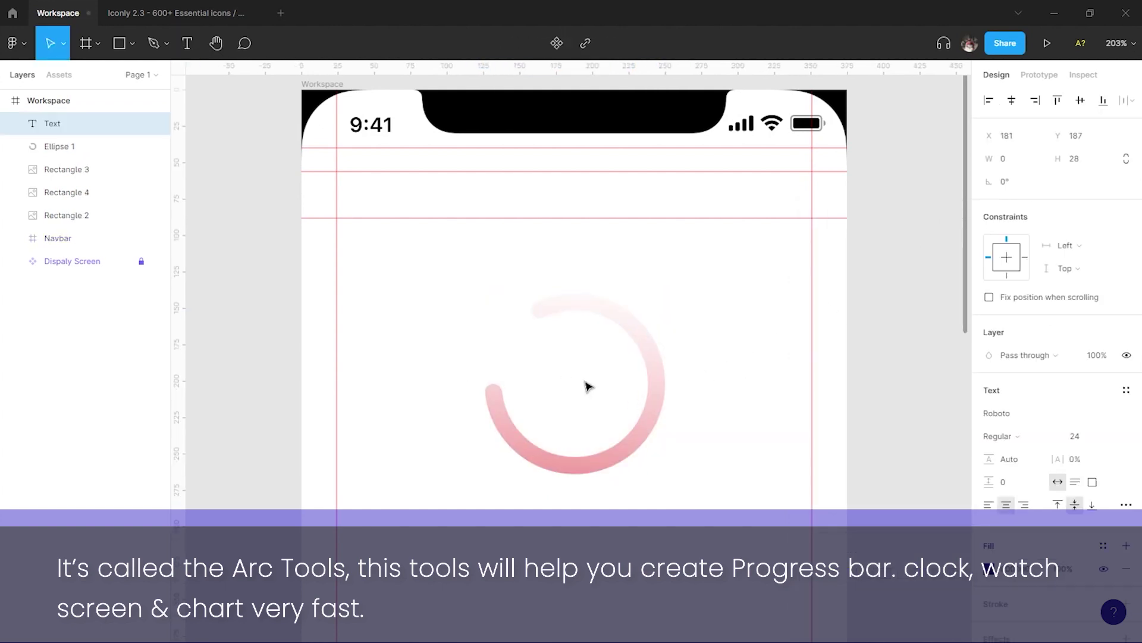
pyautogui.write('25')
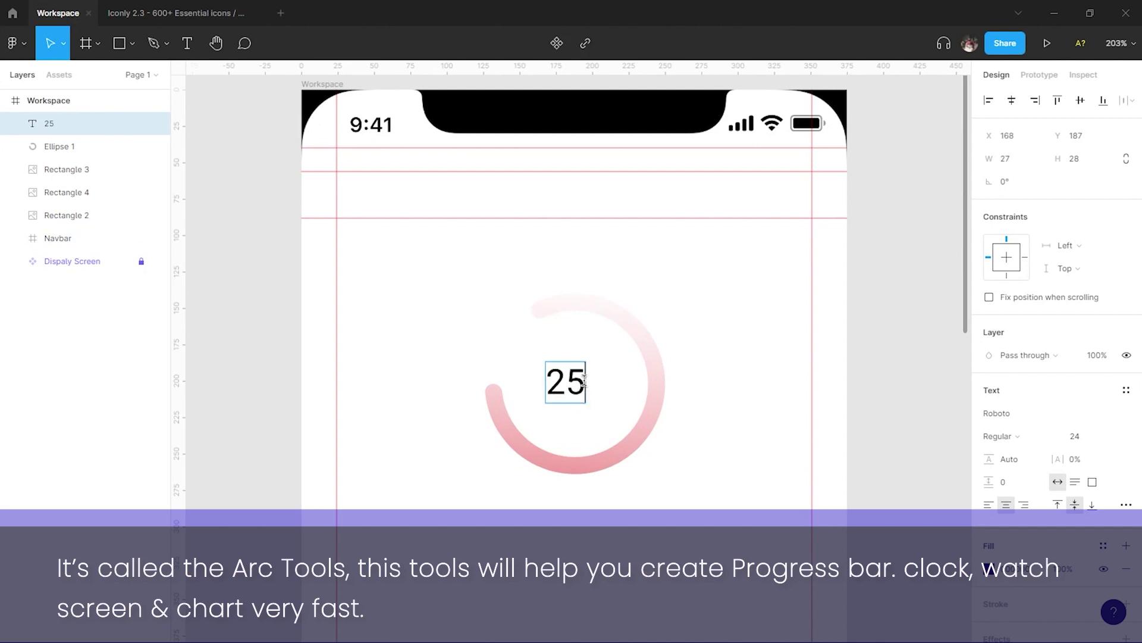
pyautogui.write('%')
pyautogui.press('Escape')
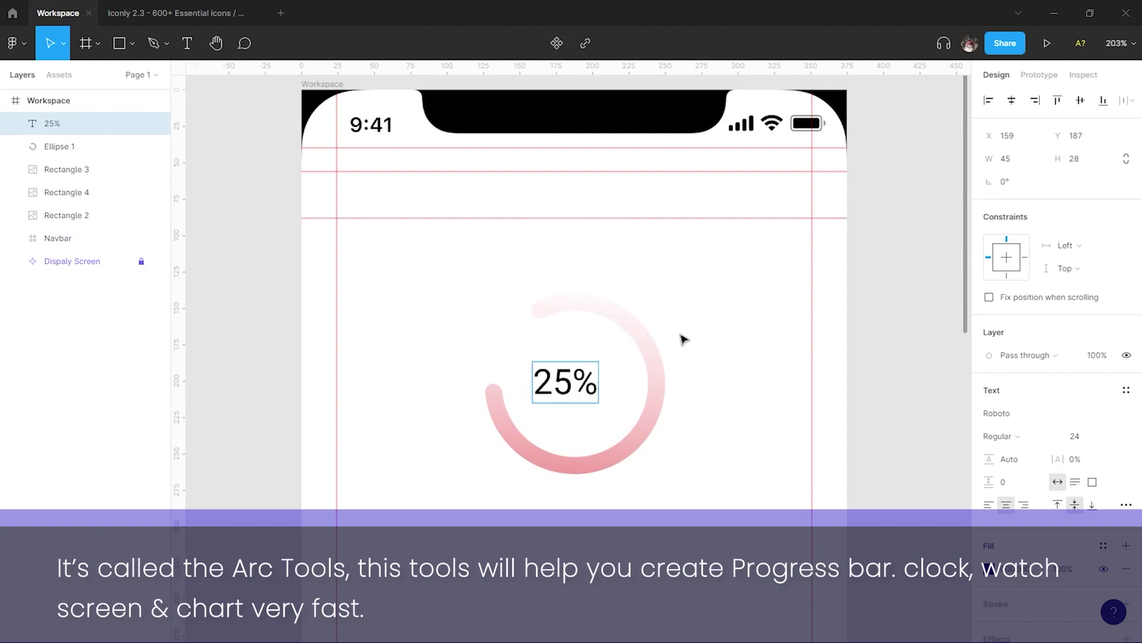
pyautogui.moveTo(580, 386); pyautogui.dragTo(592, 391)
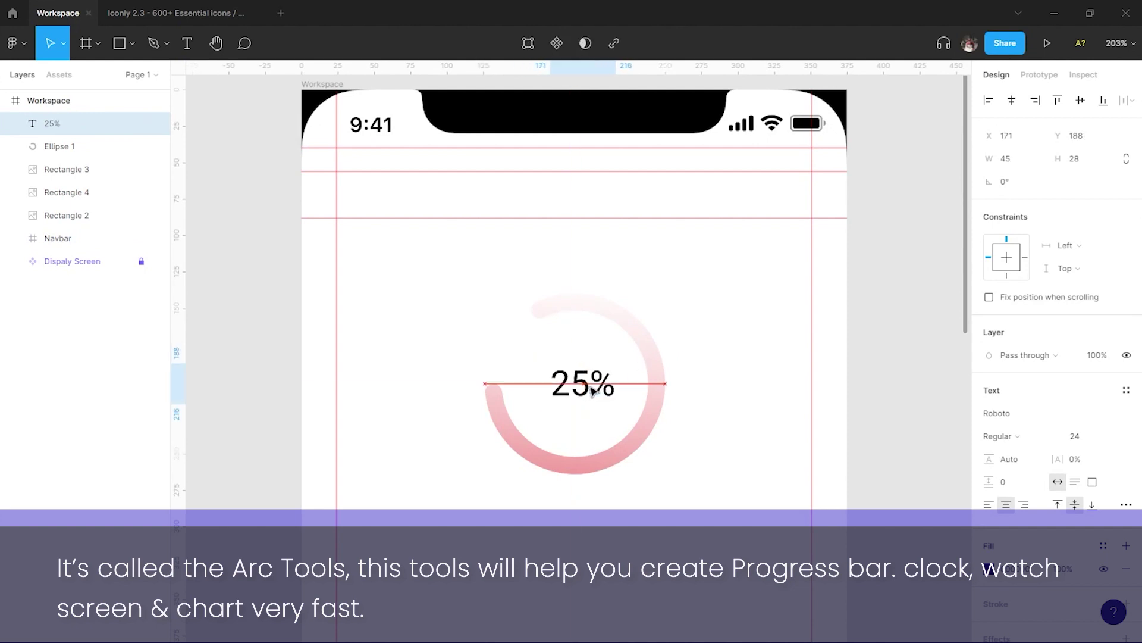
pyautogui.moveTo(592, 391); pyautogui.dragTo(589, 391)
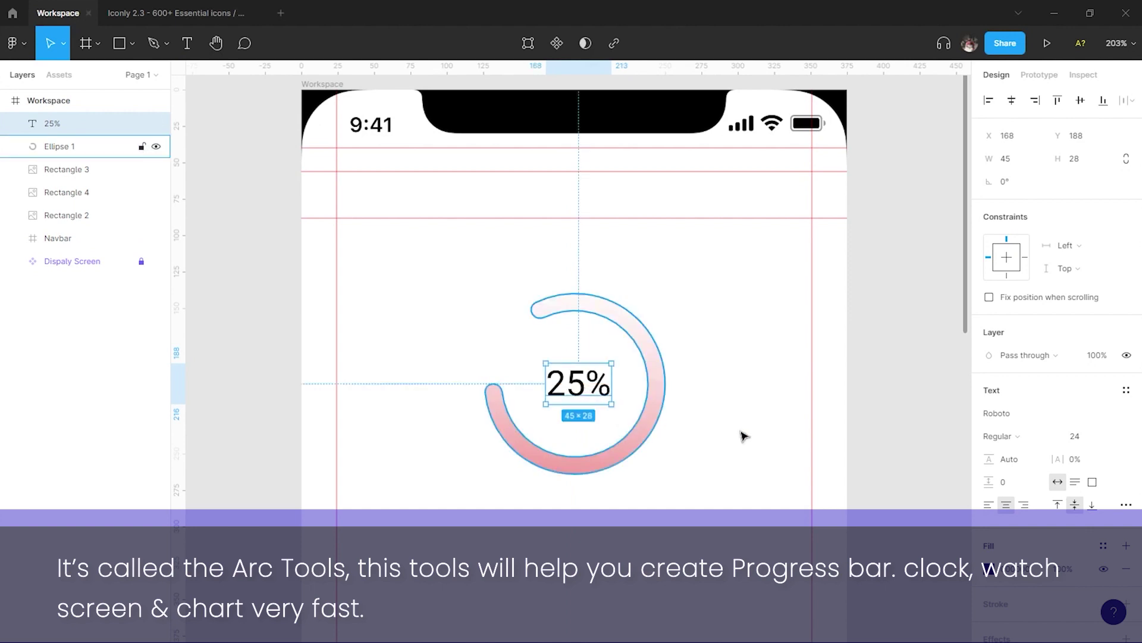
# Make the 25% label Bold at font size 20 and re-centre it in the ring.
pyautogui.click(1049, 441)
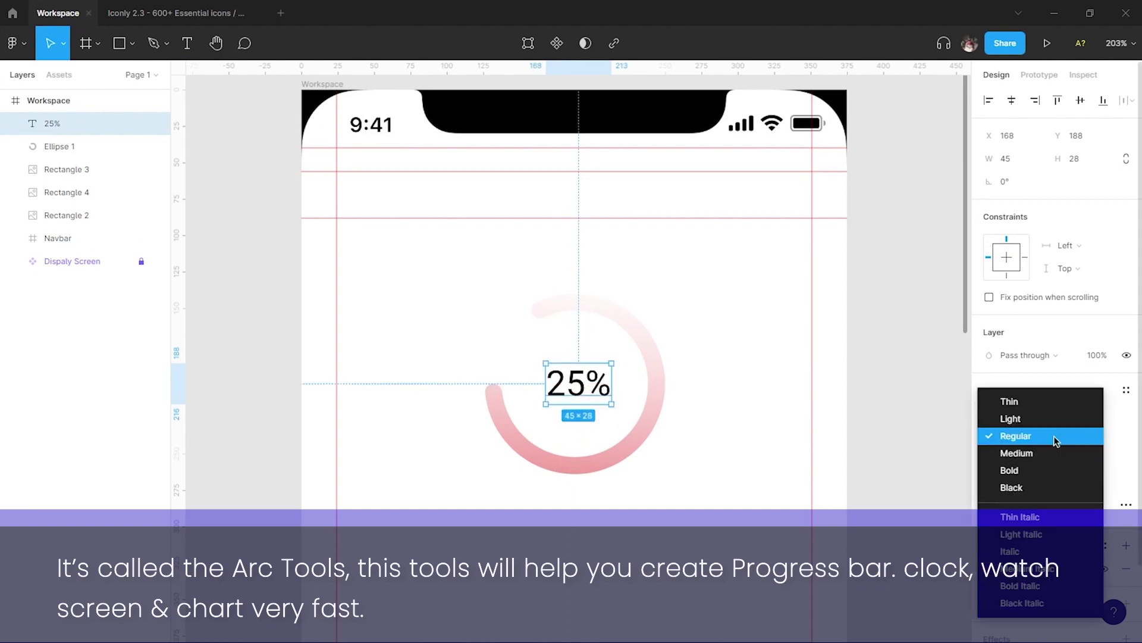
pyautogui.click(1032, 473)
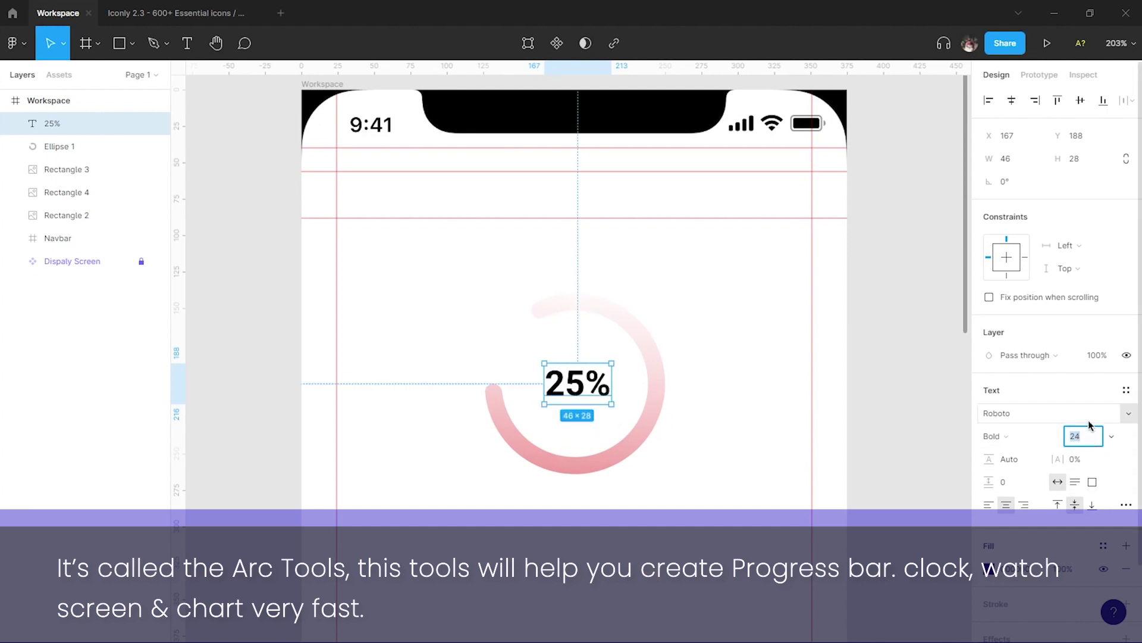
pyautogui.write('20')
pyautogui.press('Return')
pyautogui.write('20')
pyautogui.press('Return')
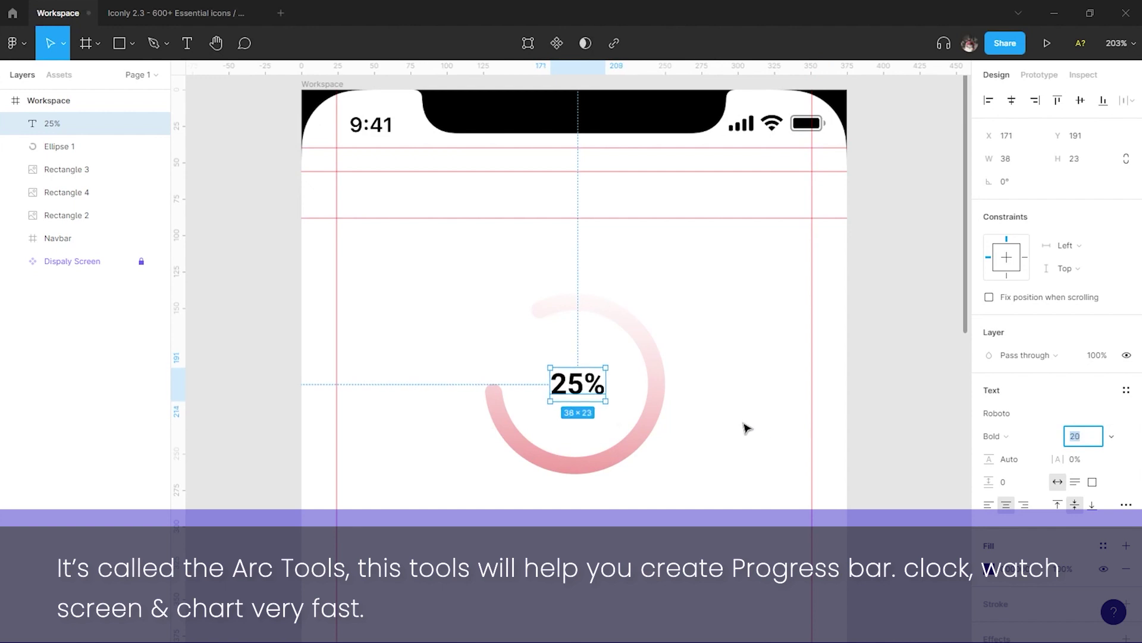
pyautogui.click(635, 403)
pyautogui.moveTo(588, 395); pyautogui.dragTo(585, 394)
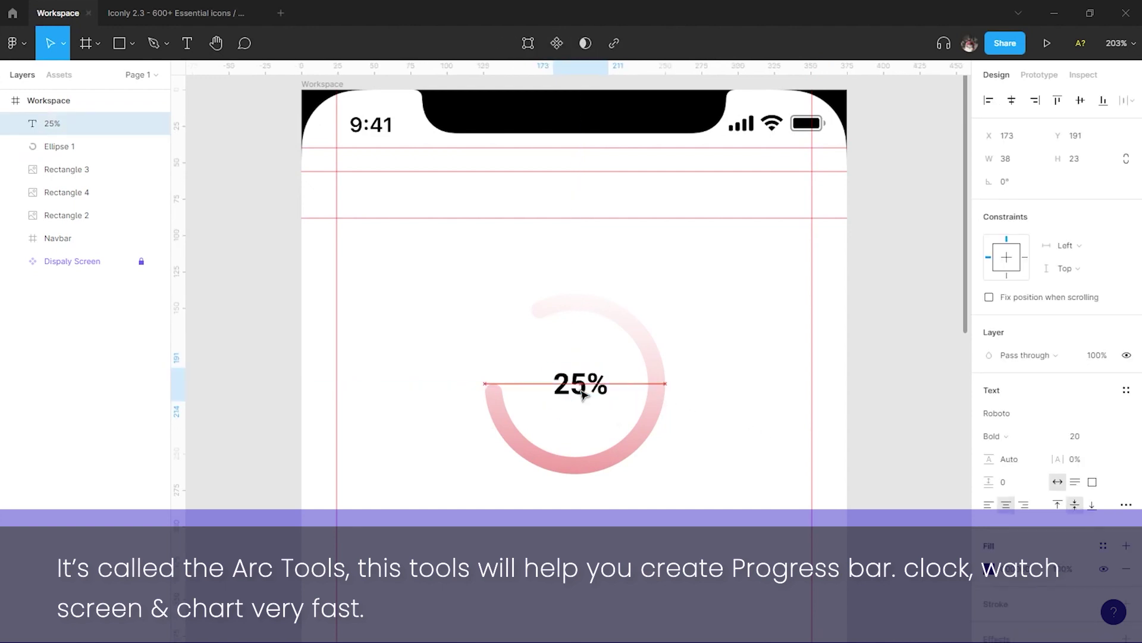
pyautogui.click(718, 320)
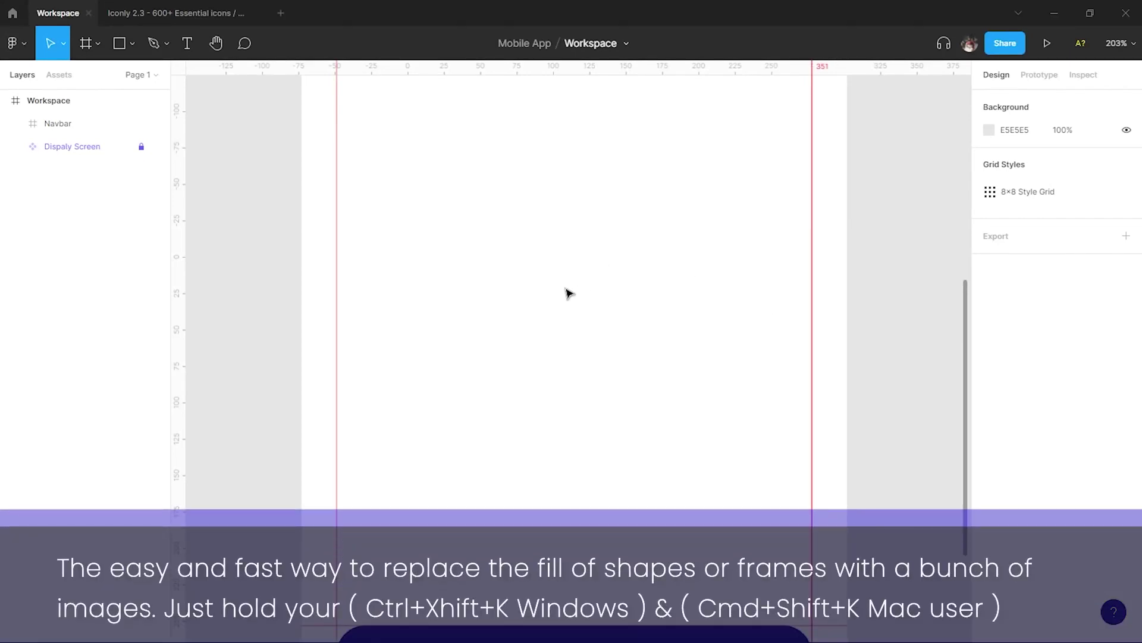
# Draw a grey rectangle on the screen's left and round its corners.
pyautogui.press('r')
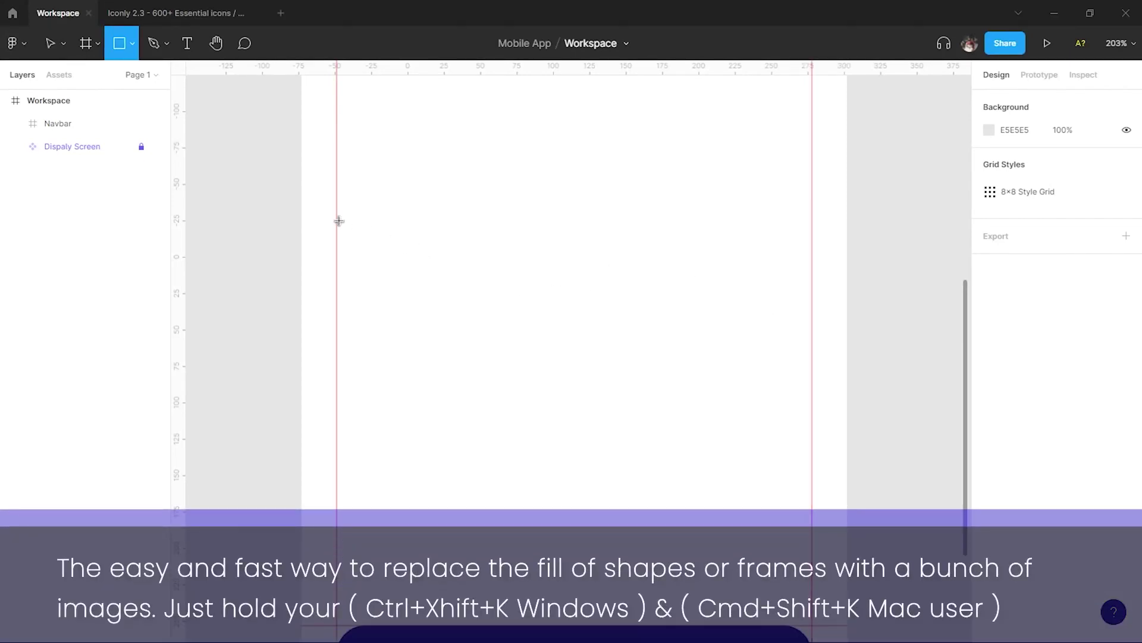
pyautogui.moveTo(337, 219); pyautogui.dragTo(564, 362)
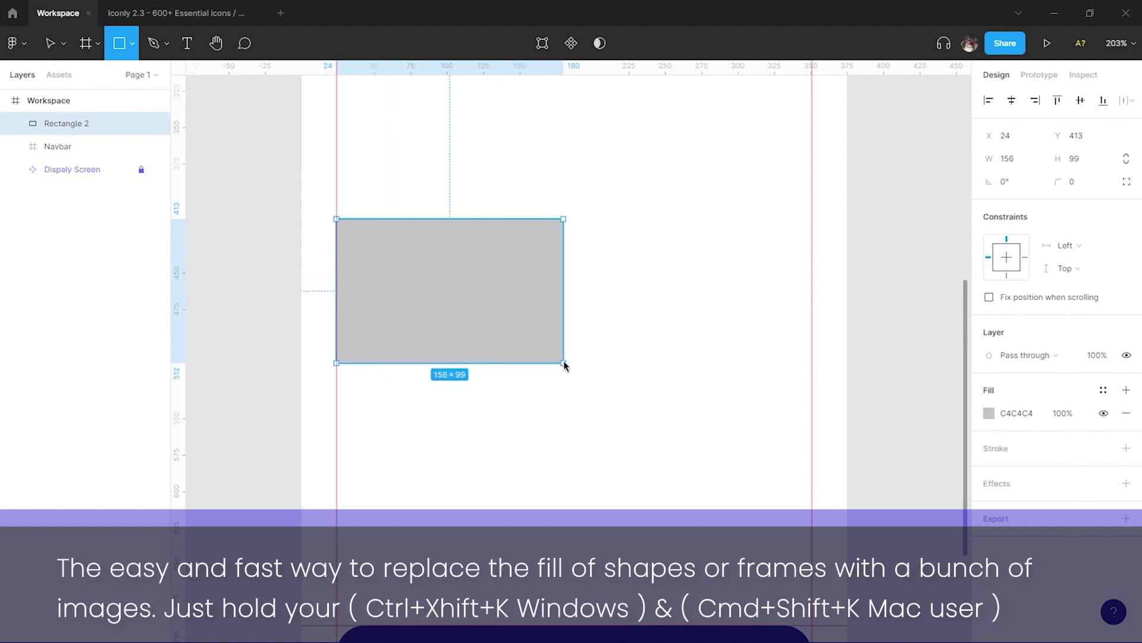
pyautogui.click(592, 356)
pyautogui.click(439, 292)
pyautogui.moveTo(352, 232); pyautogui.dragTo(352, 233)
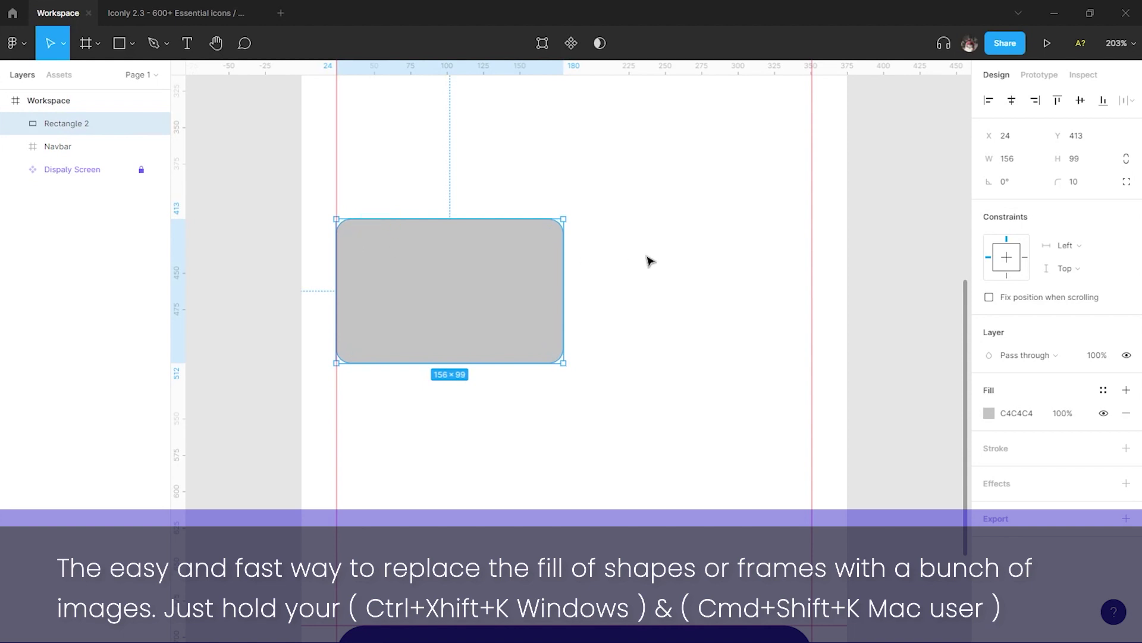
# Copy the rectangle to its right and below, widening the lower copy to 324 across both.
pyautogui.moveTo(473, 268); pyautogui.dragTo(695, 282)
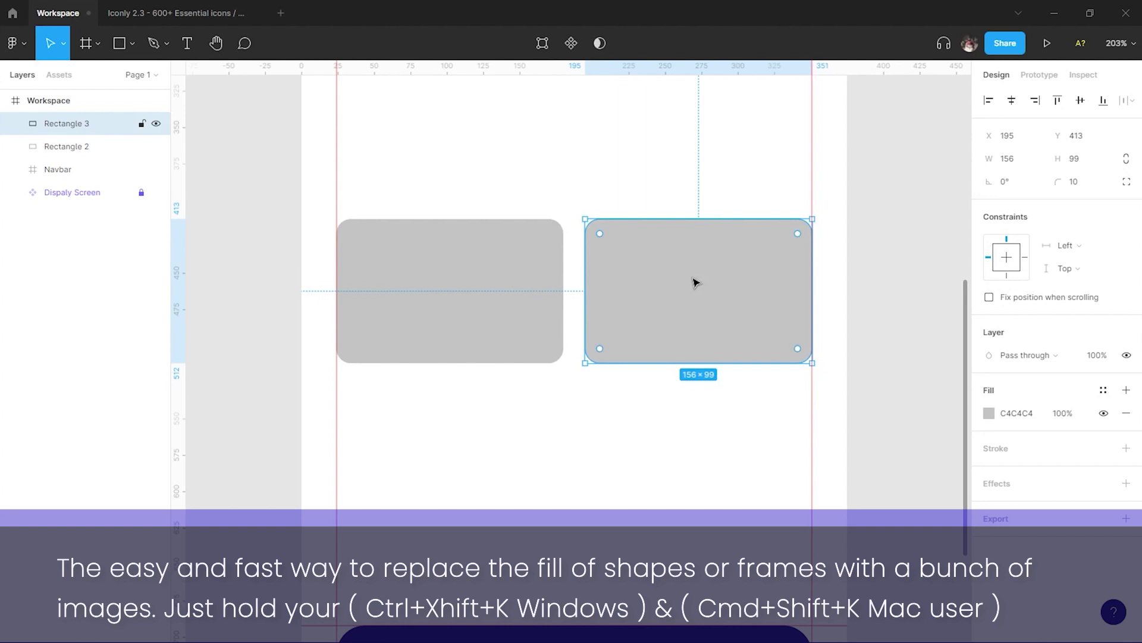
pyautogui.moveTo(494, 314); pyautogui.dragTo(481, 451)
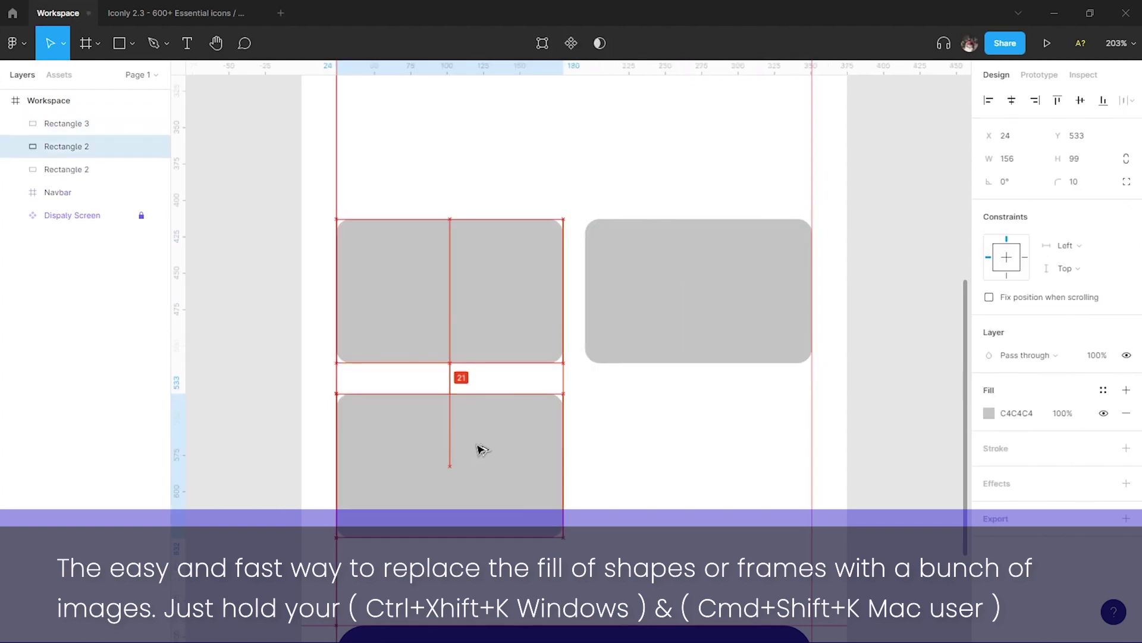
pyautogui.moveTo(483, 449); pyautogui.dragTo(465, 429)
pyautogui.moveTo(558, 446); pyautogui.dragTo(807, 450)
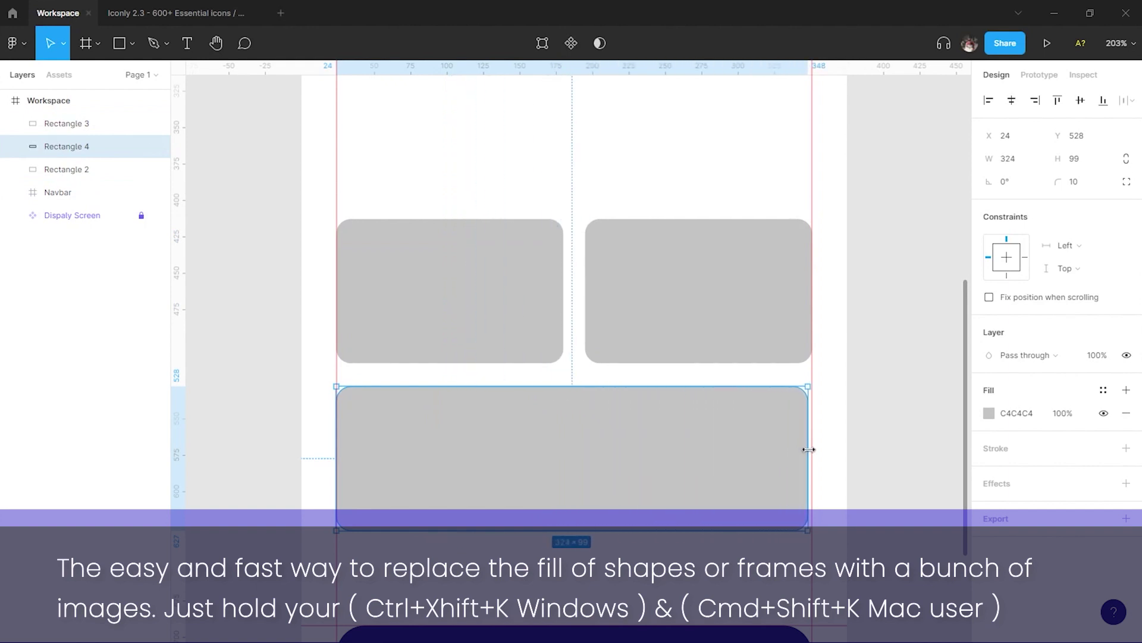
# Select all three rectangles and bring up the image picker with Ctrl+Shift+K.
pyautogui.click(573, 333)
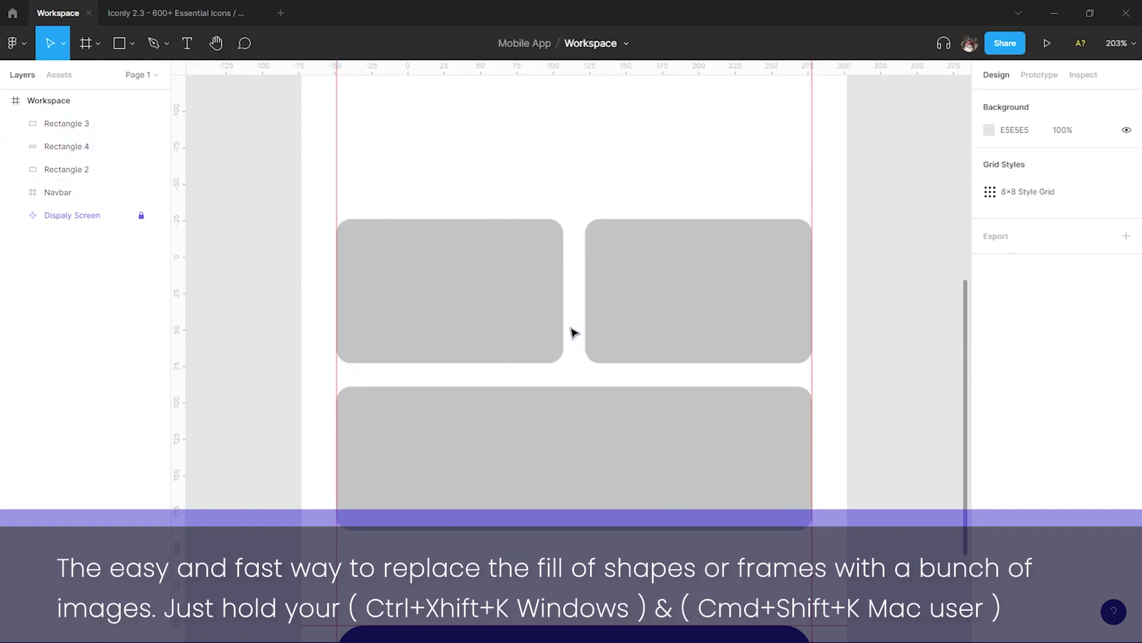
pyautogui.click(511, 299)
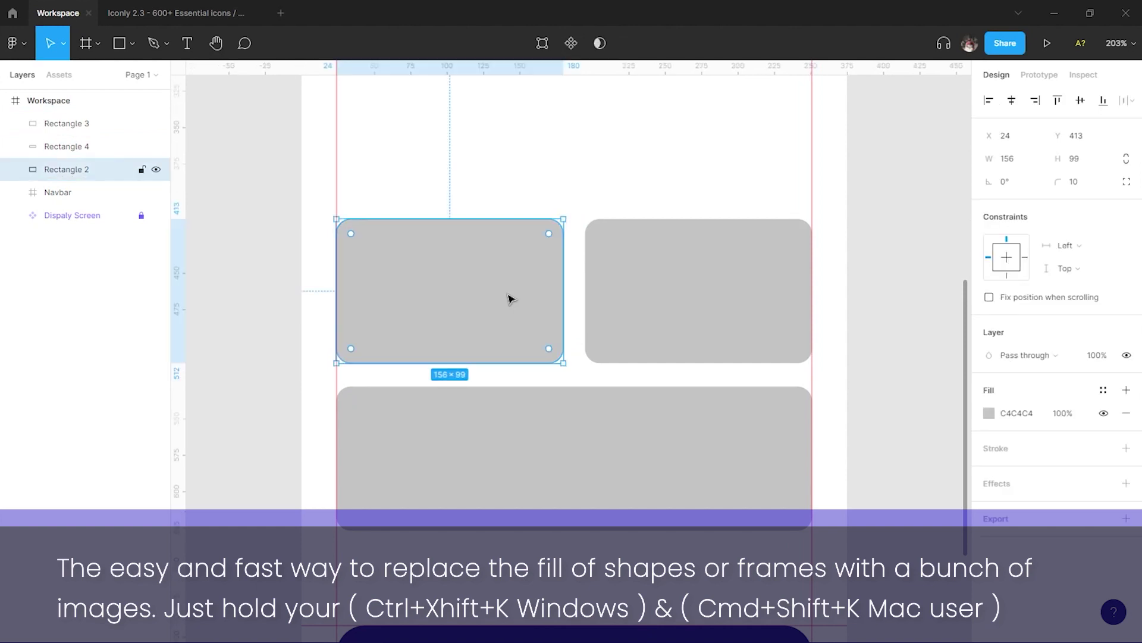
pyautogui.keyDown('shift'); pyautogui.click(648, 294); pyautogui.keyUp('shift')
pyautogui.keyDown('shift'); pyautogui.click(652, 425); pyautogui.keyUp('shift')
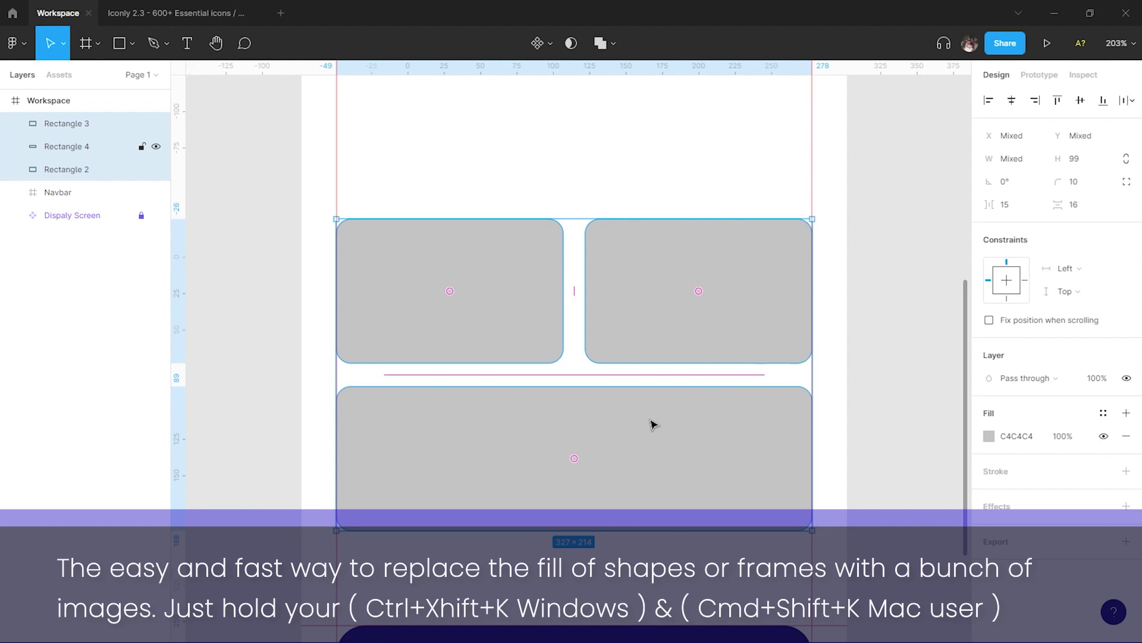
pyautogui.hotkey('ctrl', 'shift', 'k')
# Choose three fashion photos from the img folder and load them for placing.
pyautogui.click(165, 116)
pyautogui.keyDown('ctrl'); pyautogui.click(244, 131); pyautogui.keyUp('ctrl')
pyautogui.keyDown('ctrl'); pyautogui.click(325, 140); pyautogui.keyUp('ctrl')
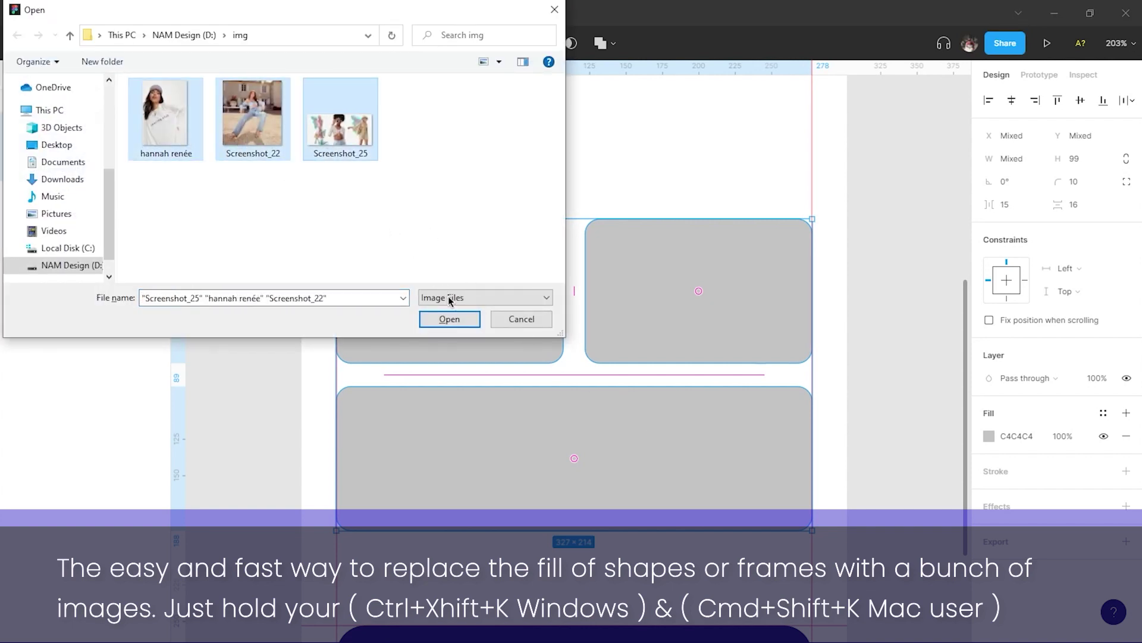
pyautogui.click(449, 319)
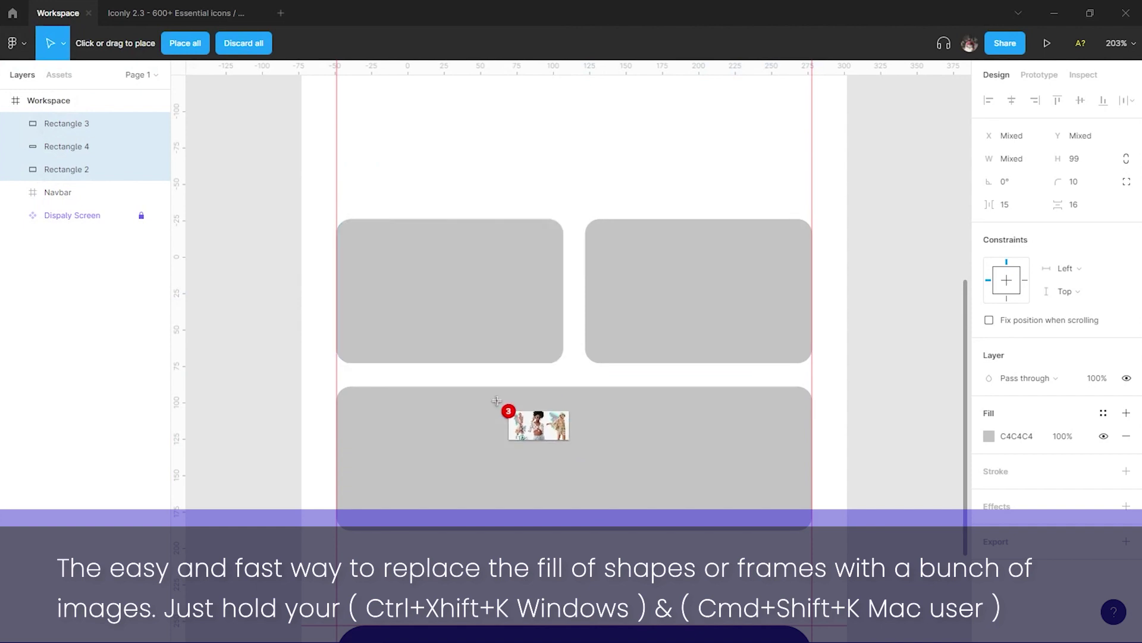
# Place one photo each in the bottom, top-left and top-right rectangles.
pyautogui.click(574, 453)
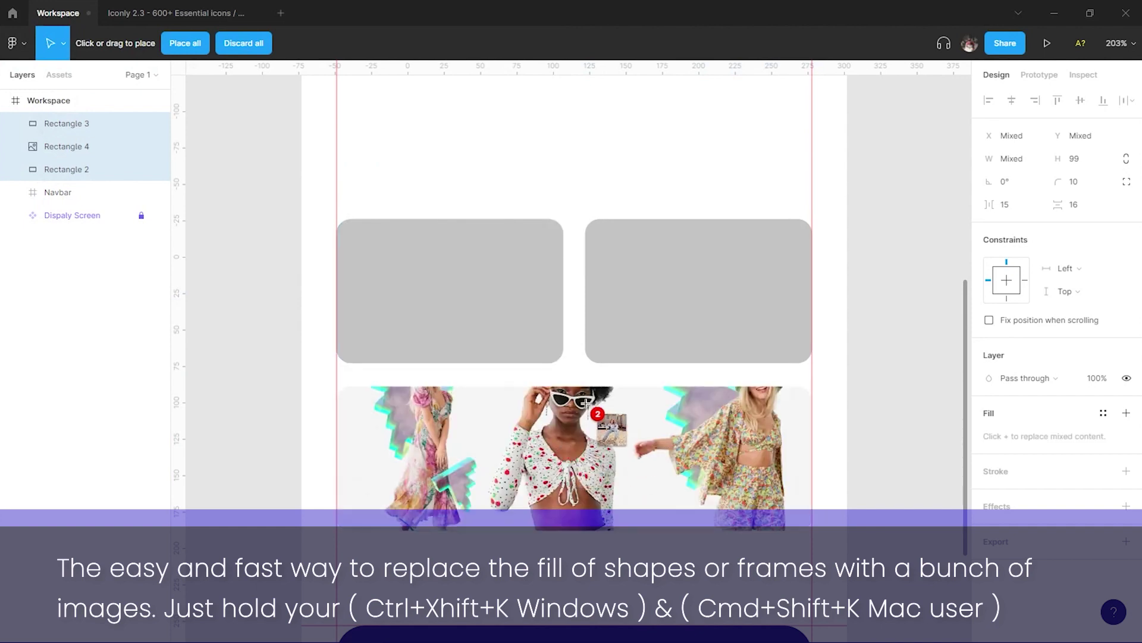
pyautogui.click(462, 285)
pyautogui.click(690, 280)
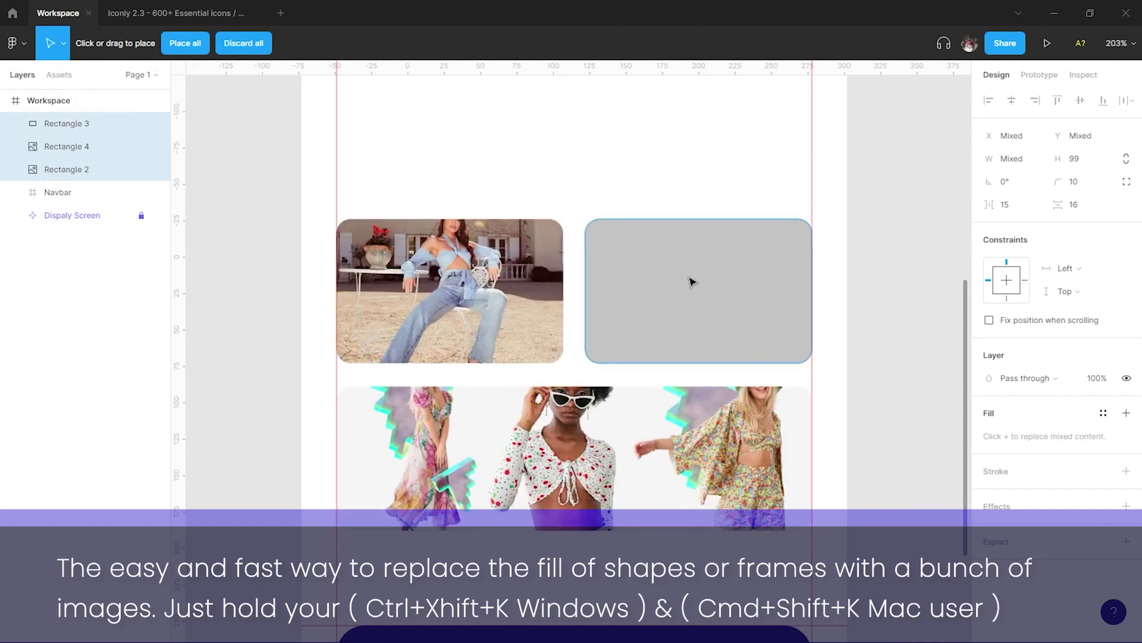
pyautogui.click(564, 195)
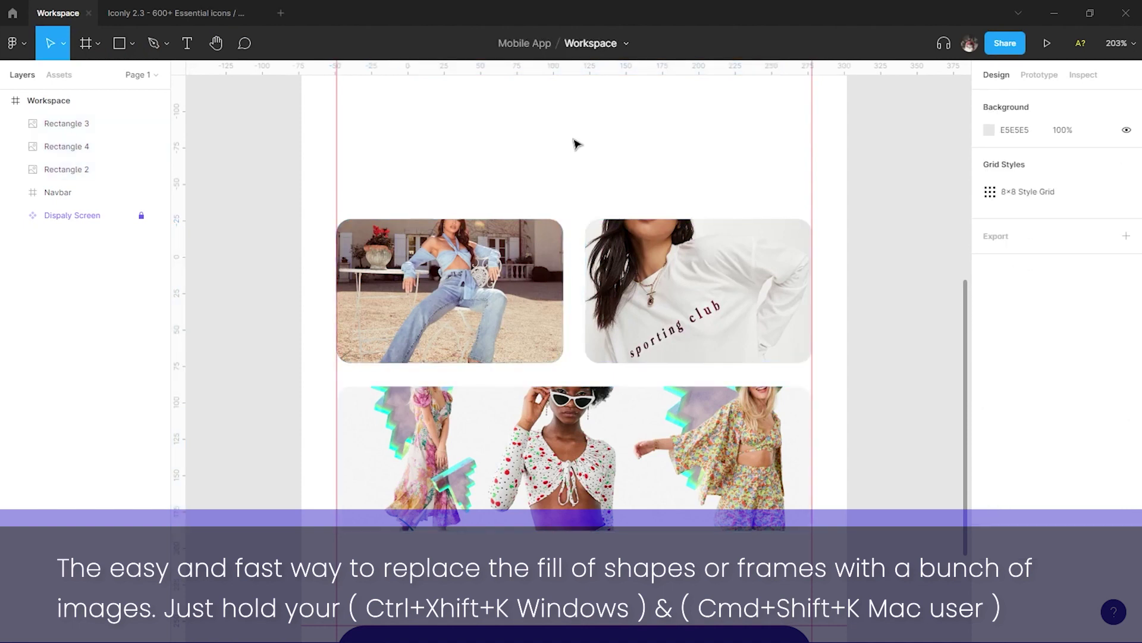
pyautogui.doubleClick(467, 307)
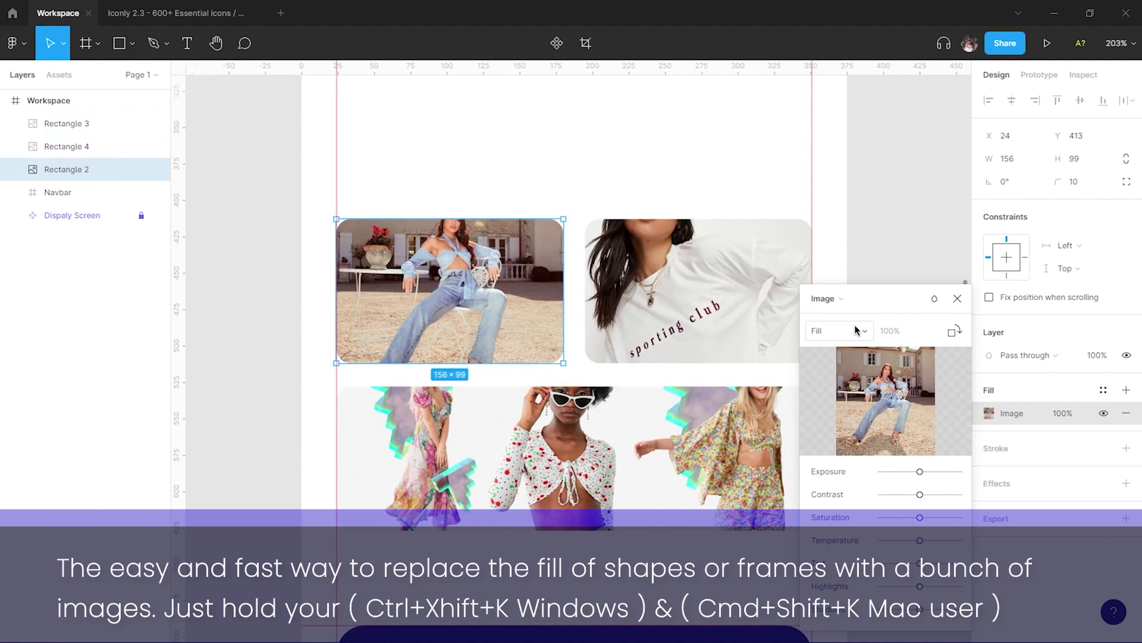
# Set the top-left photo to Crop mode and shift it down to show more building.
pyautogui.click(855, 329)
pyautogui.click(836, 363)
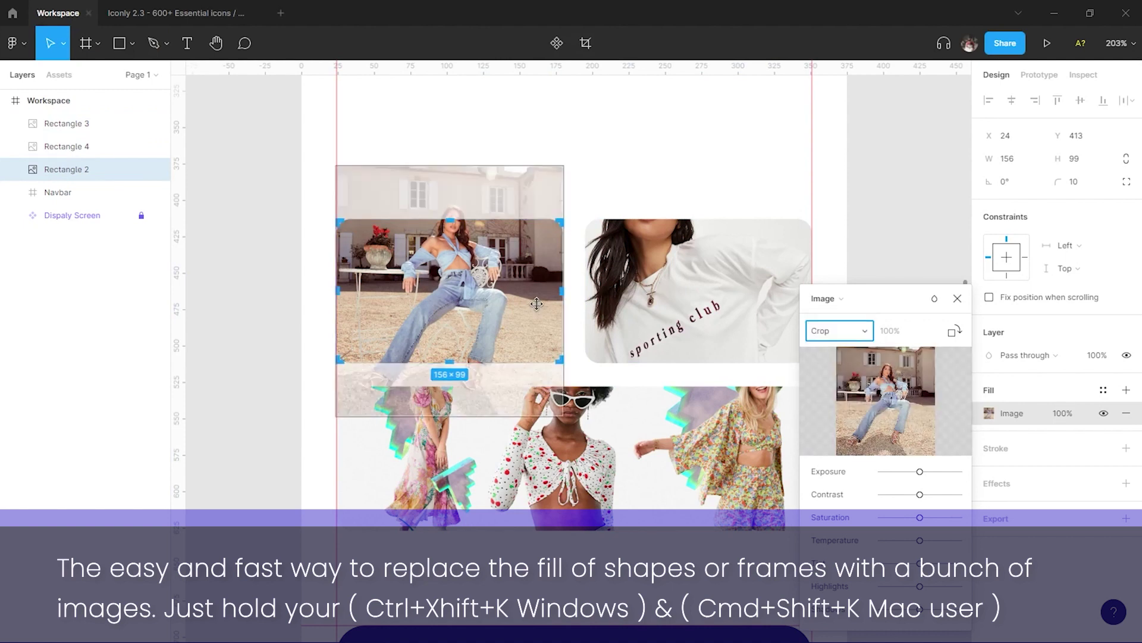
pyautogui.press('Down')
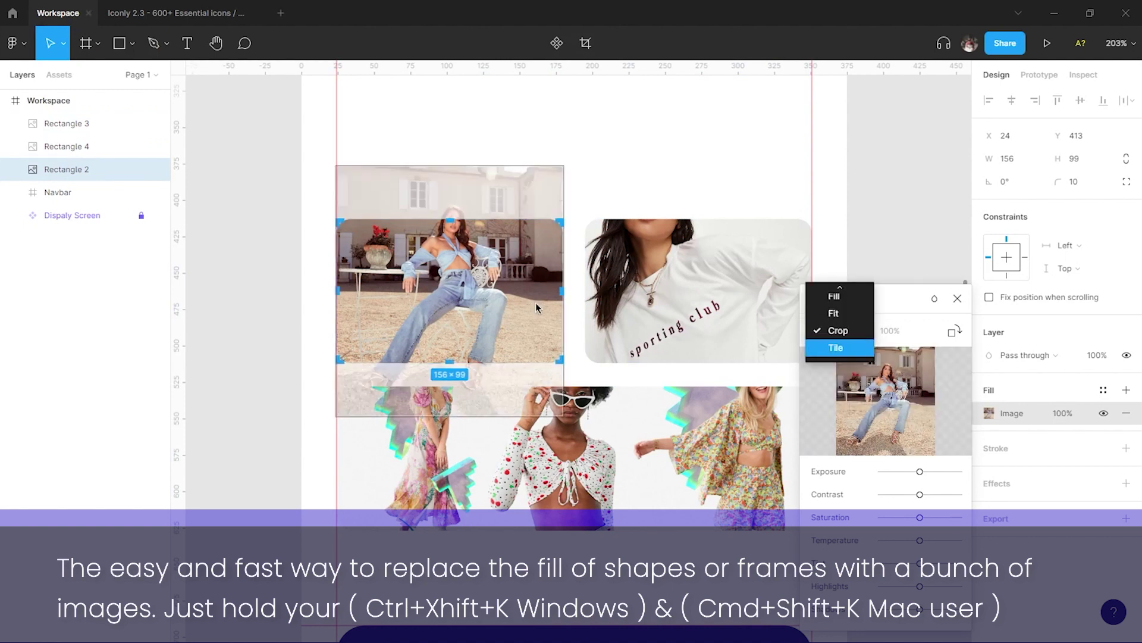
pyautogui.press('Up')
pyautogui.press('Return')
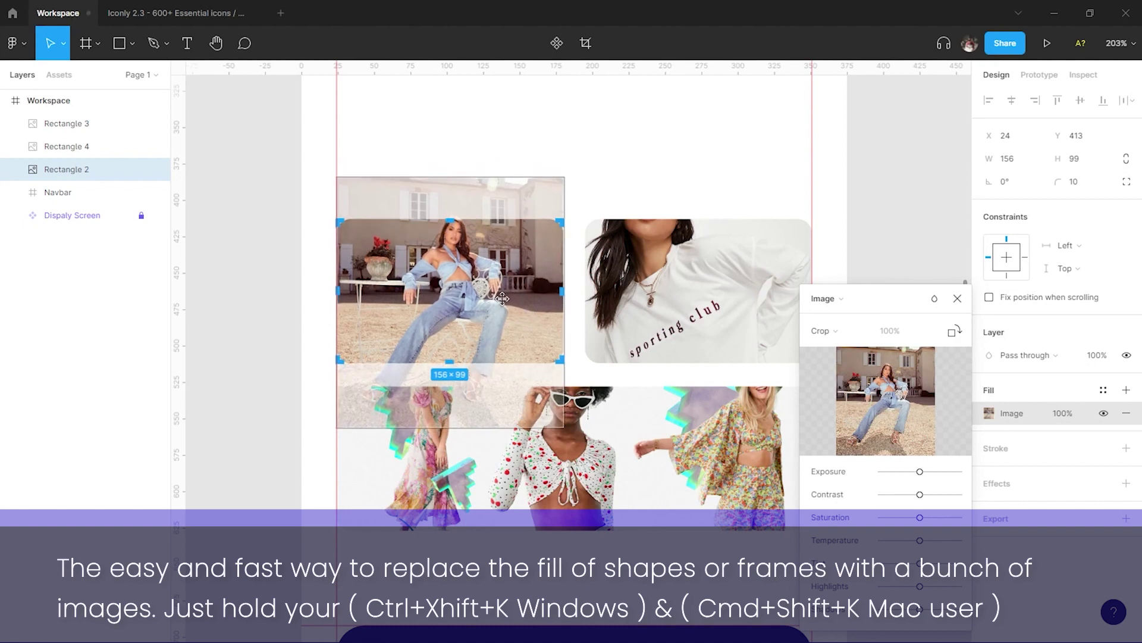
pyautogui.moveTo(503, 288); pyautogui.dragTo(502, 311)
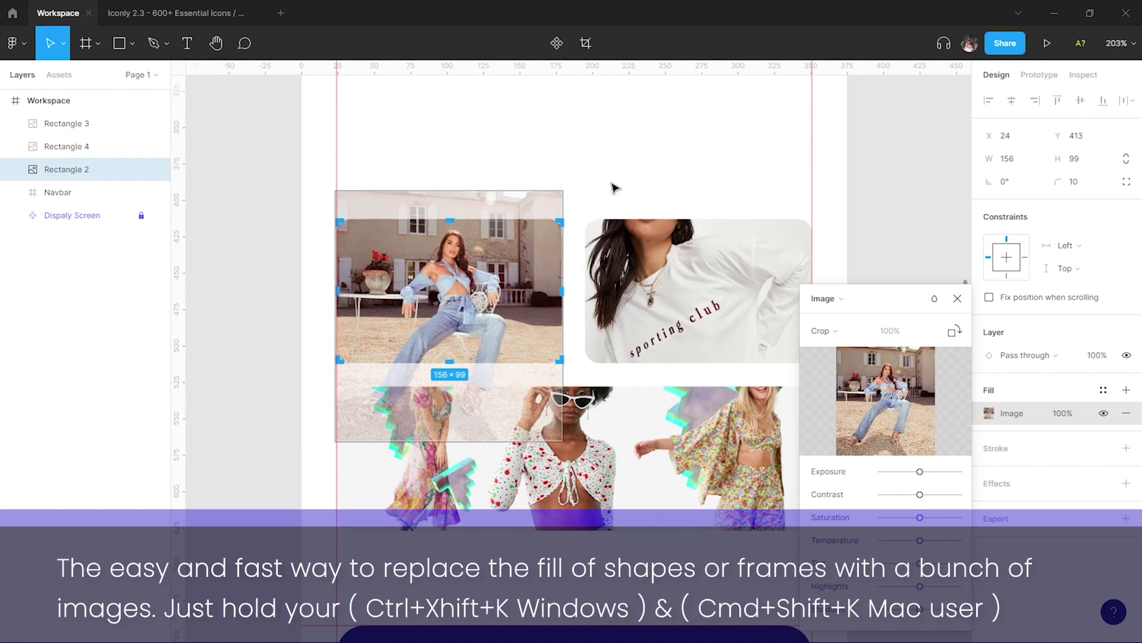
pyautogui.press('Return')
pyautogui.click(687, 185)
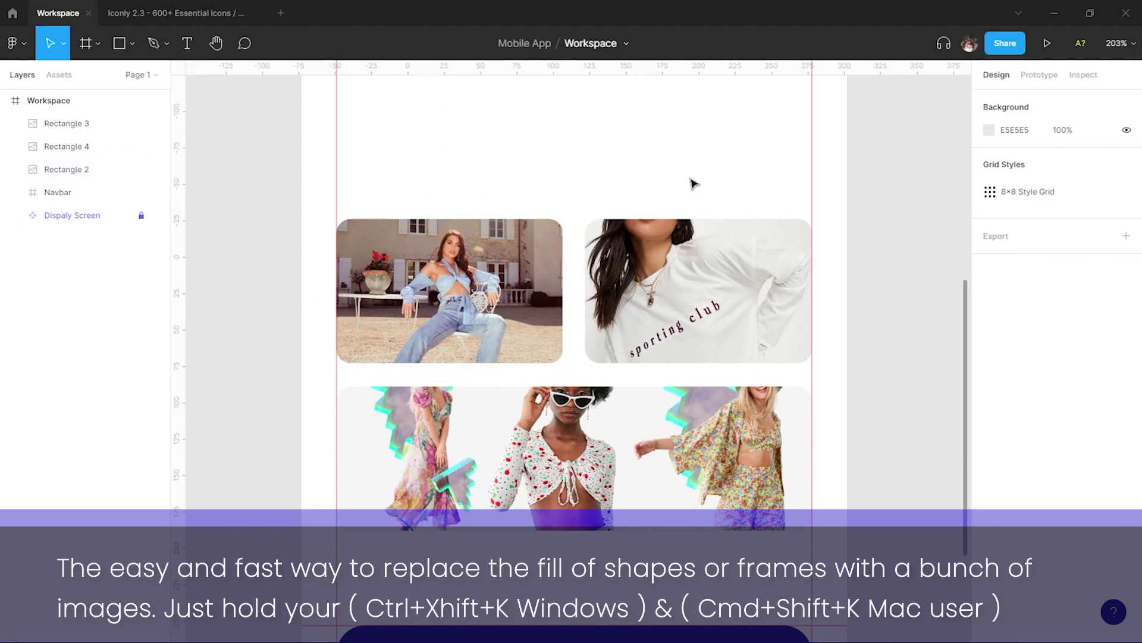
pyautogui.click(553, 234)
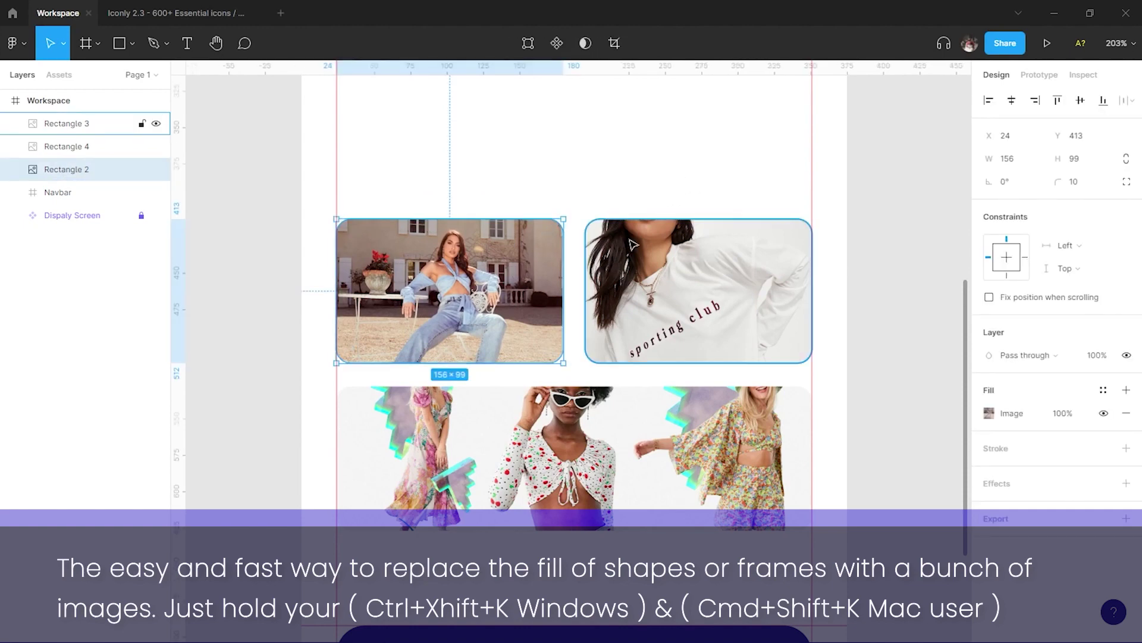
pyautogui.click(661, 189)
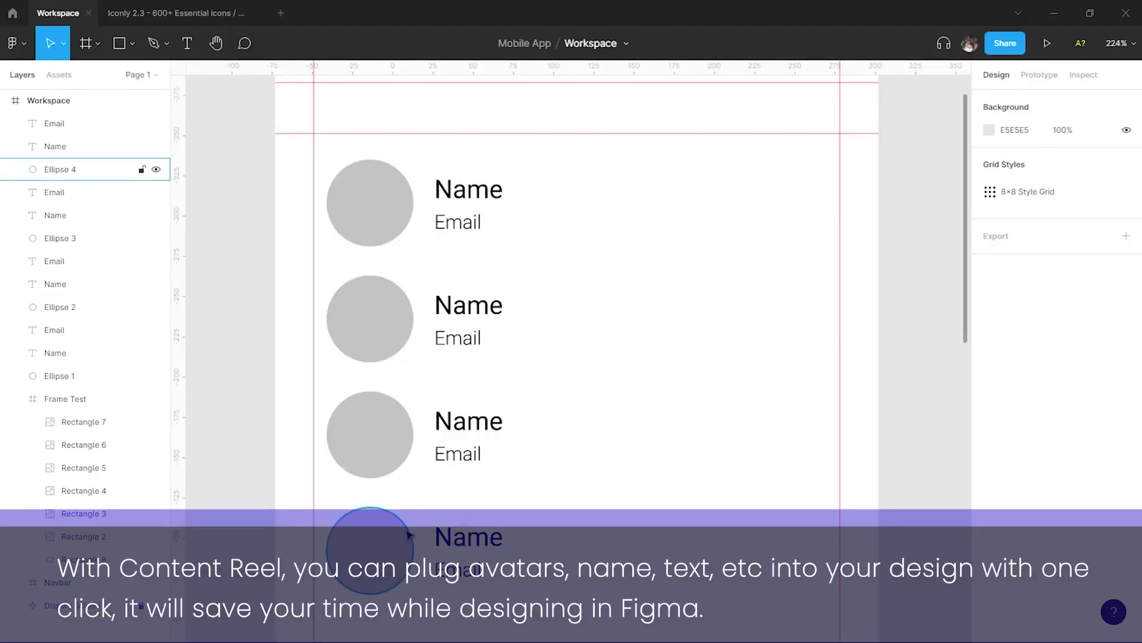
# Select the four Name texts and launch the Content Reel plugin on them.
pyautogui.click(470, 189)
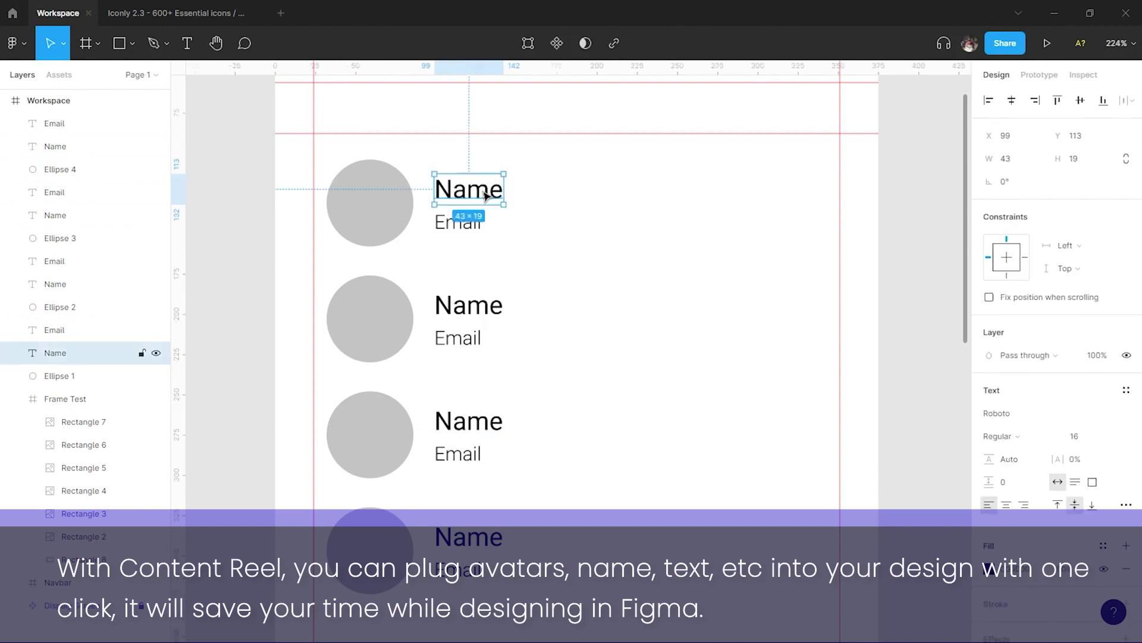
pyautogui.keyDown('shift'); pyautogui.click(476, 305); pyautogui.keyUp('shift')
pyautogui.keyDown('shift'); pyautogui.click(491, 420); pyautogui.keyUp('shift')
pyautogui.keyDown('shift'); pyautogui.click(497, 545); pyautogui.keyUp('shift')
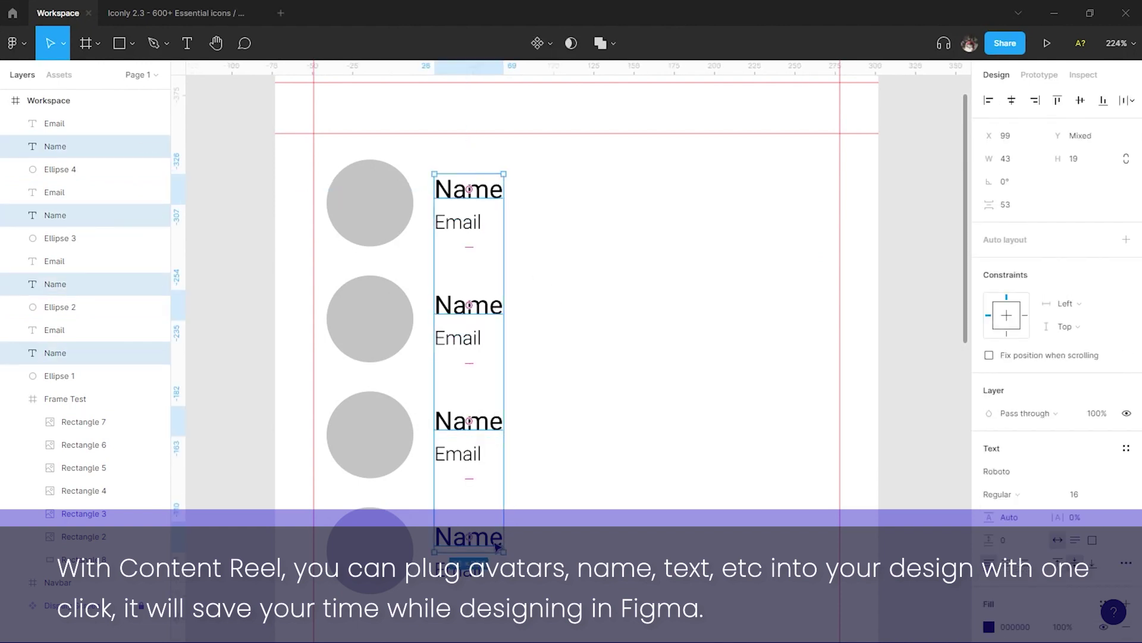
pyautogui.rightClick(483, 539)
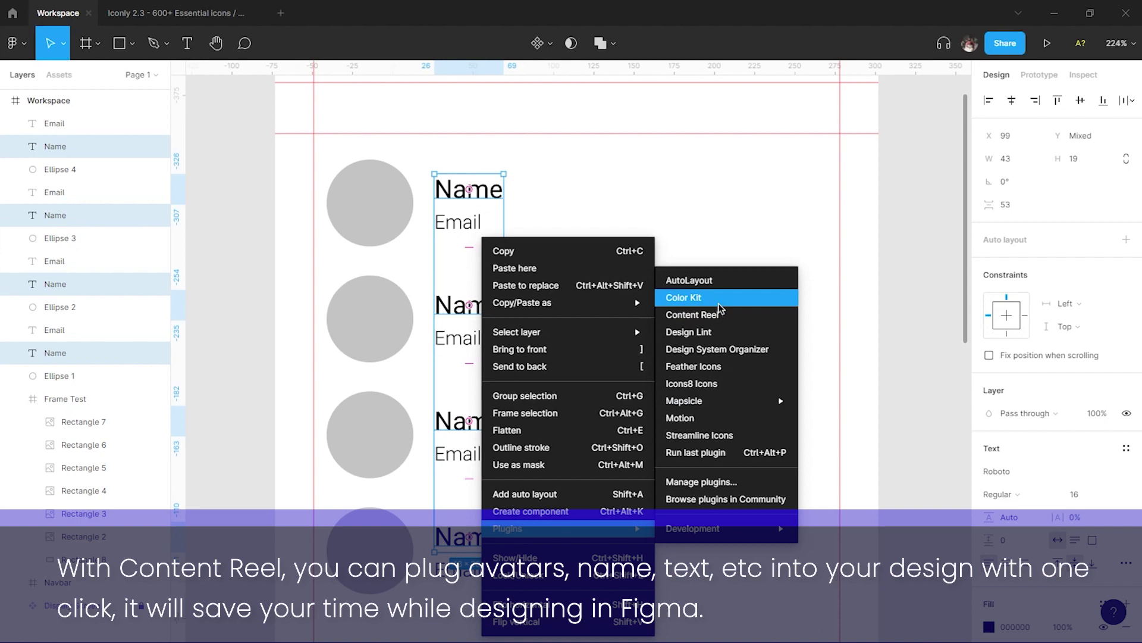
pyautogui.click(720, 314)
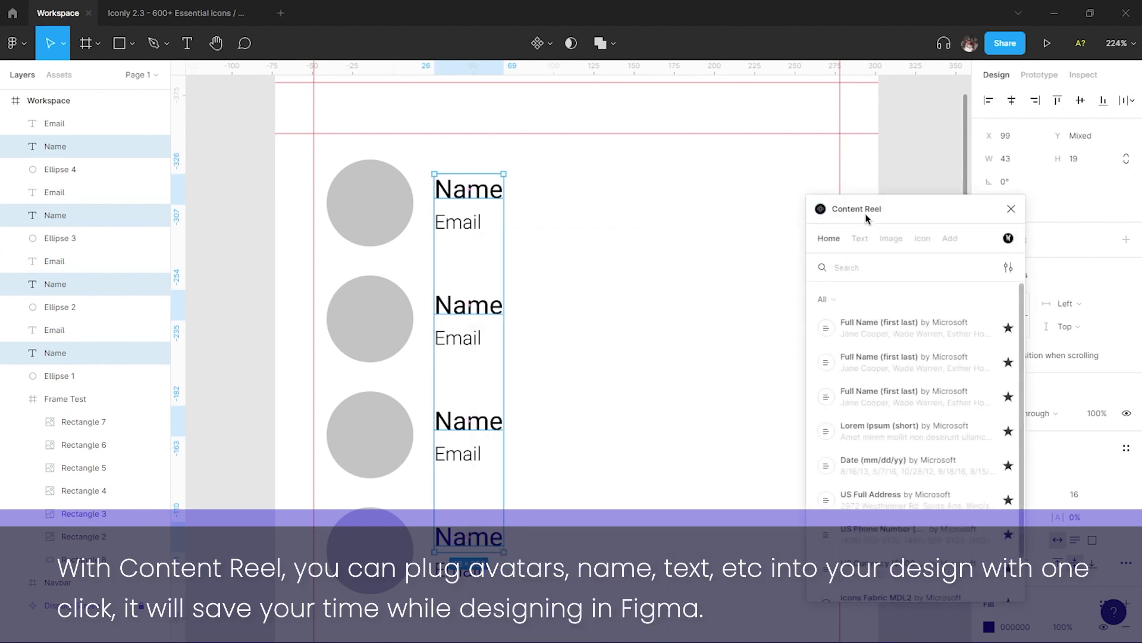
pyautogui.moveTo(857, 221); pyautogui.dragTo(654, 161)
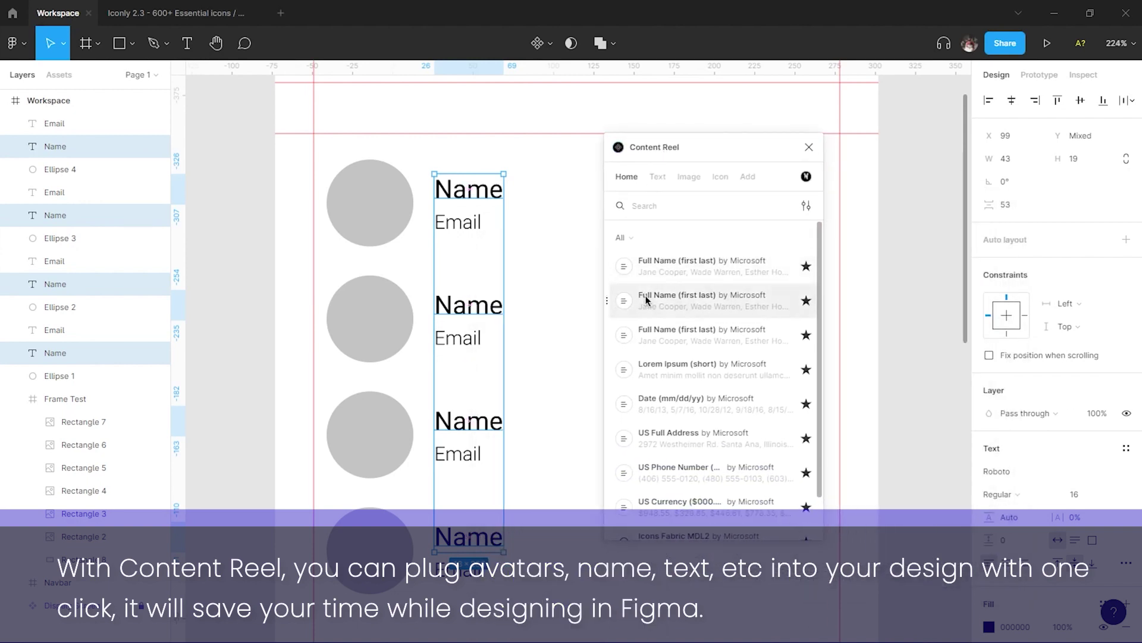
# Apply random names from the Full Name (first last) collection to all four.
pyautogui.click(651, 297)
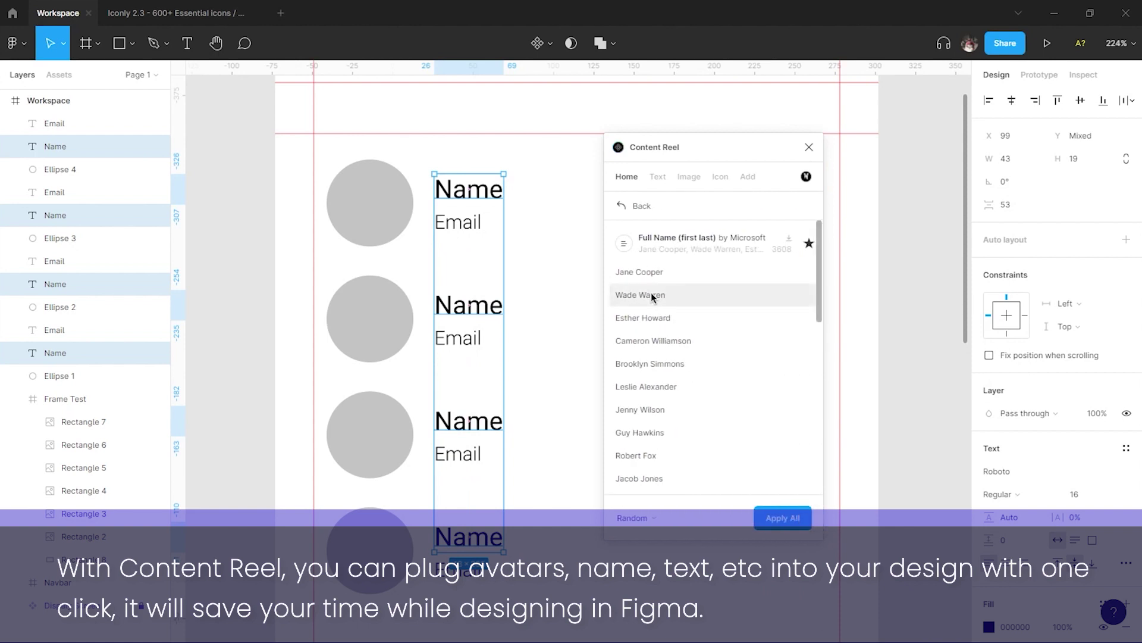
pyautogui.click(770, 522)
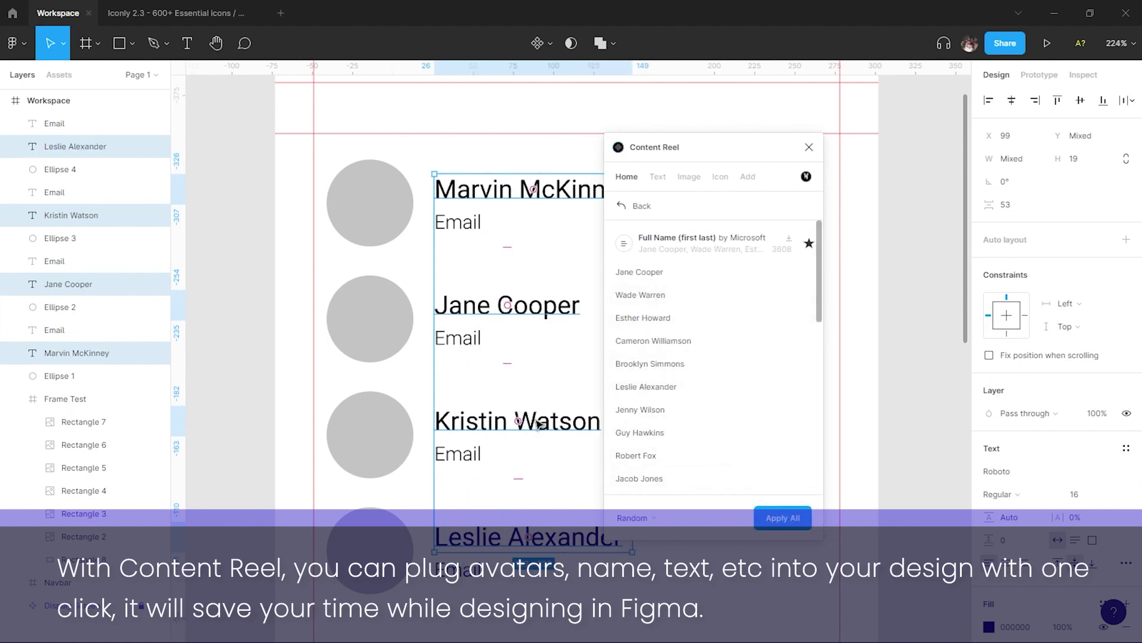
pyautogui.moveTo(669, 146); pyautogui.dragTo(774, 174)
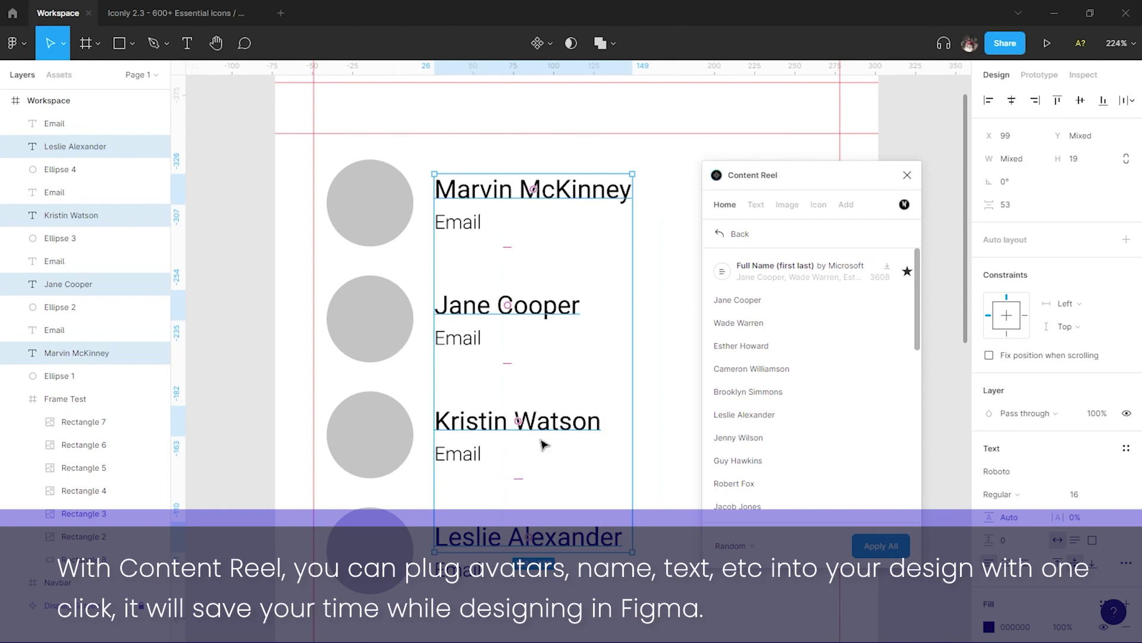
pyautogui.click(400, 218)
# Fill the four avatar circles with photos from Content Reel's Avatars (female) image collection.
pyautogui.click(400, 312)
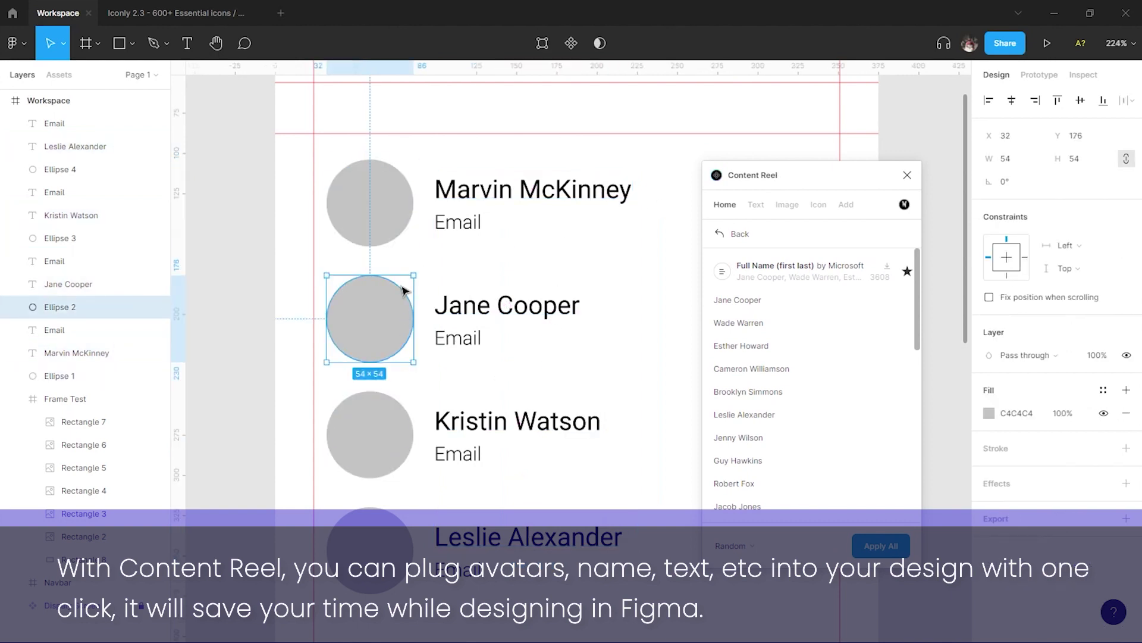
pyautogui.click(393, 206)
pyautogui.keyDown('shift'); pyautogui.click(390, 308); pyautogui.keyUp('shift')
pyautogui.keyDown('shift'); pyautogui.click(395, 428); pyautogui.keyUp('shift')
pyautogui.keyDown('shift'); pyautogui.click(387, 539); pyautogui.keyUp('shift')
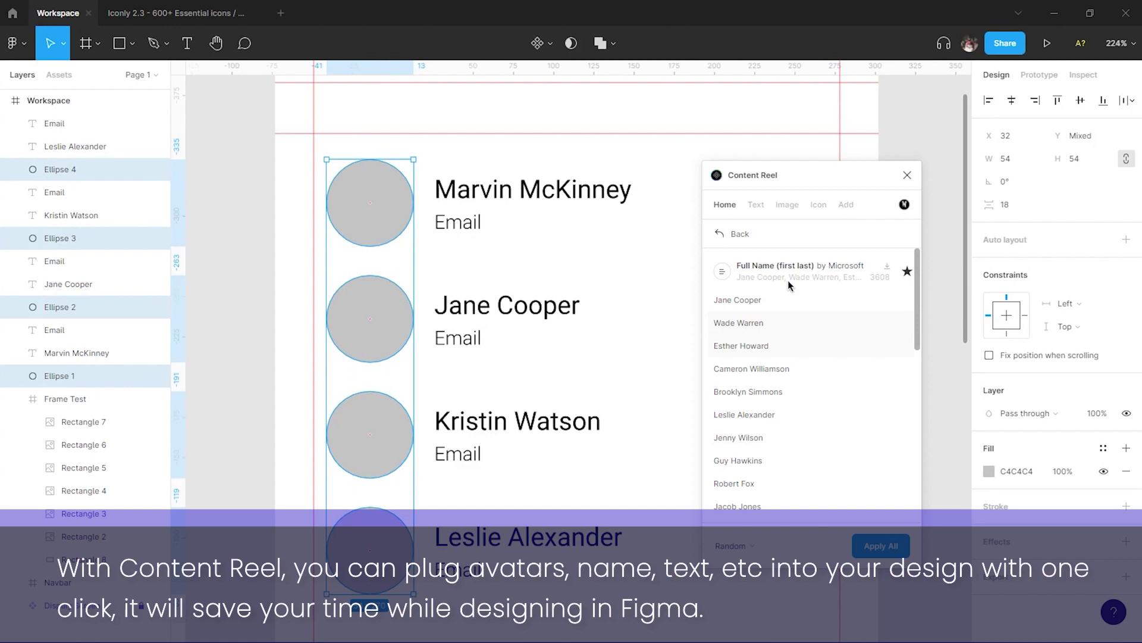
pyautogui.click(788, 203)
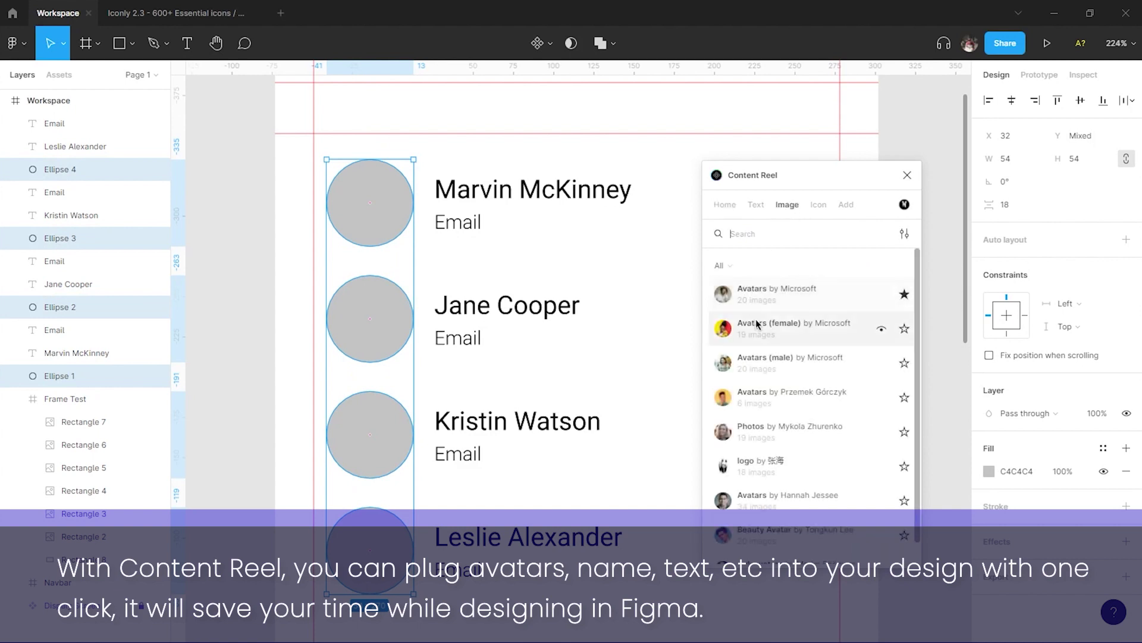
pyautogui.click(756, 322)
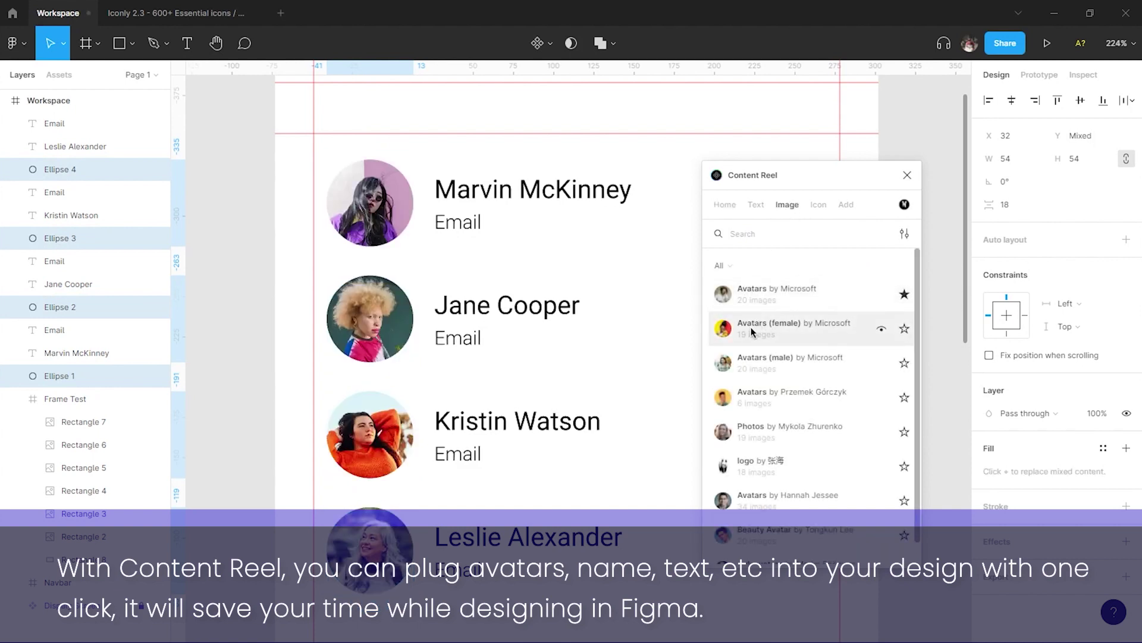